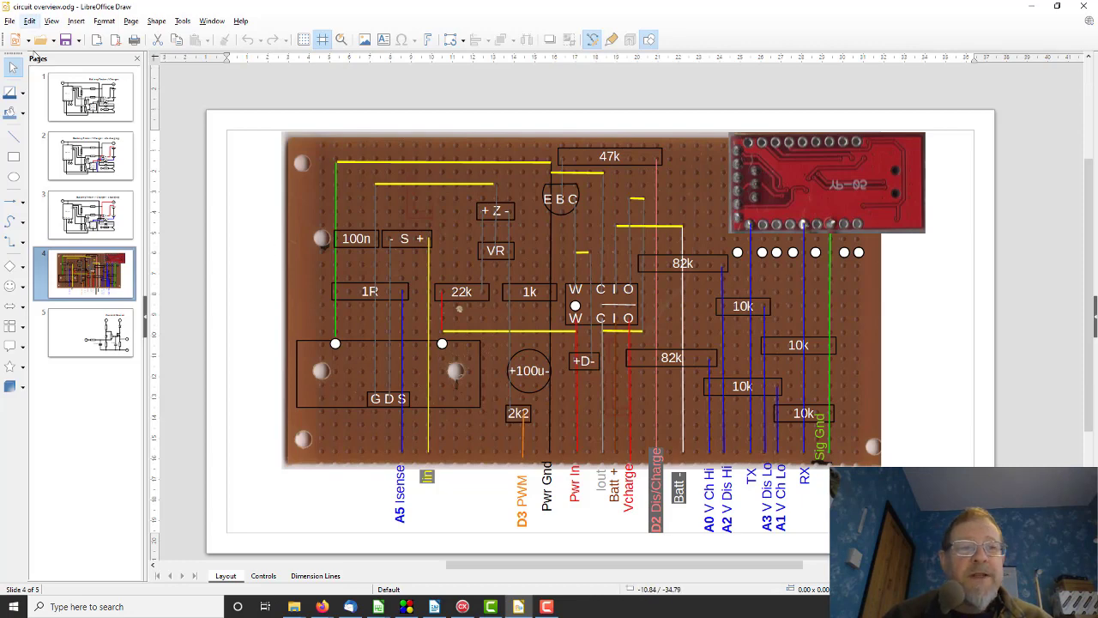
View the Battery Tester / Charger schematic page and the stripboard layout page, and launch KiCad from the desktop
click(83, 109)
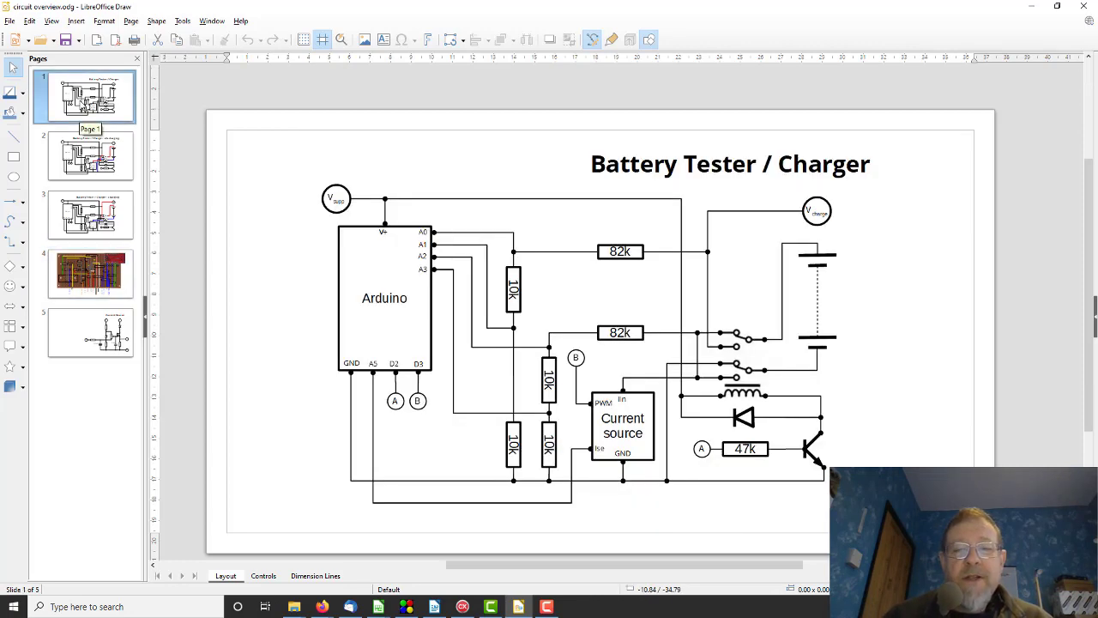
click(75, 270)
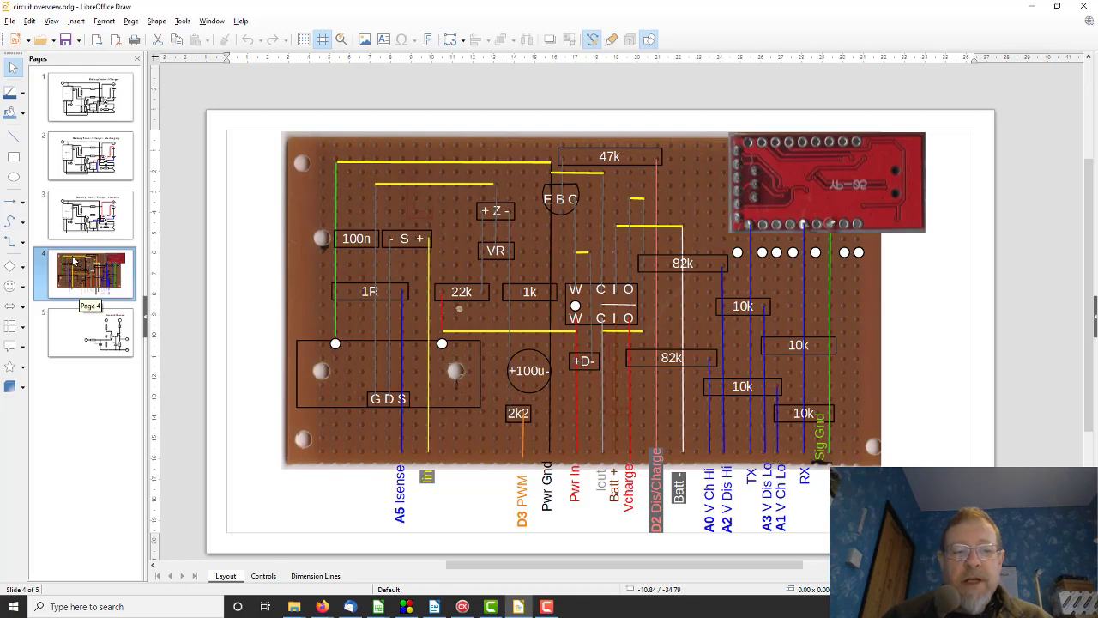
click(1032, 7)
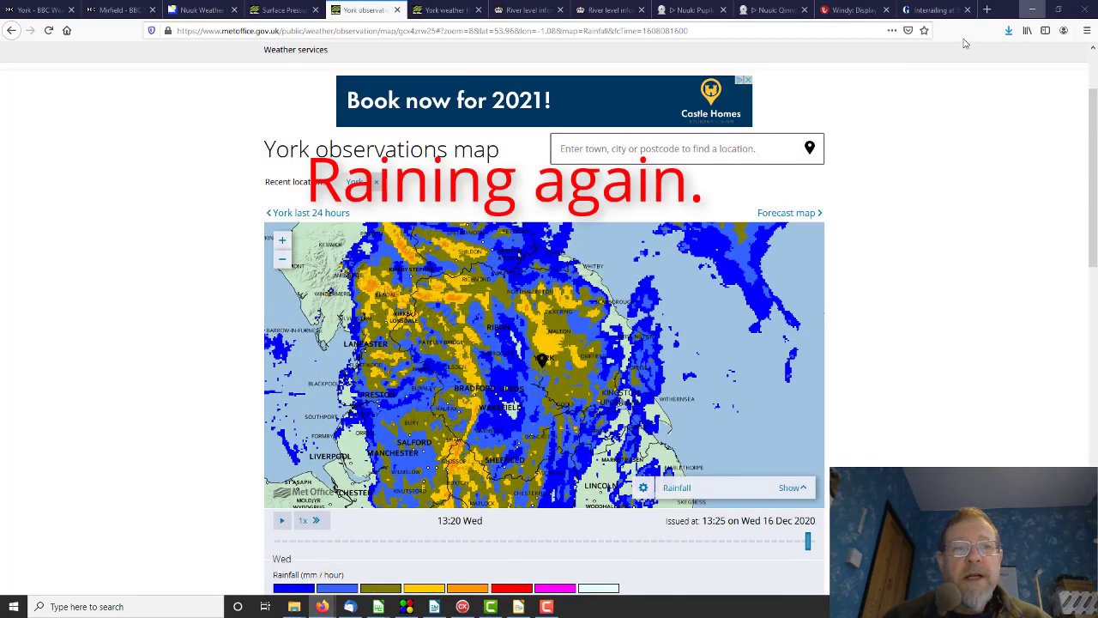
click(1032, 9)
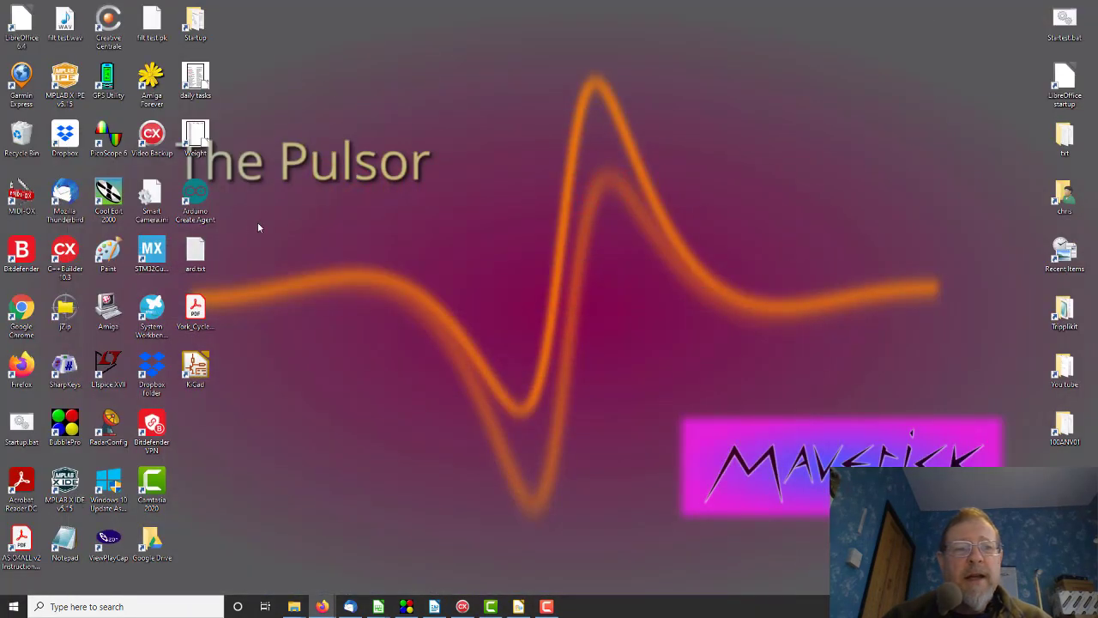
right_click(194, 366)
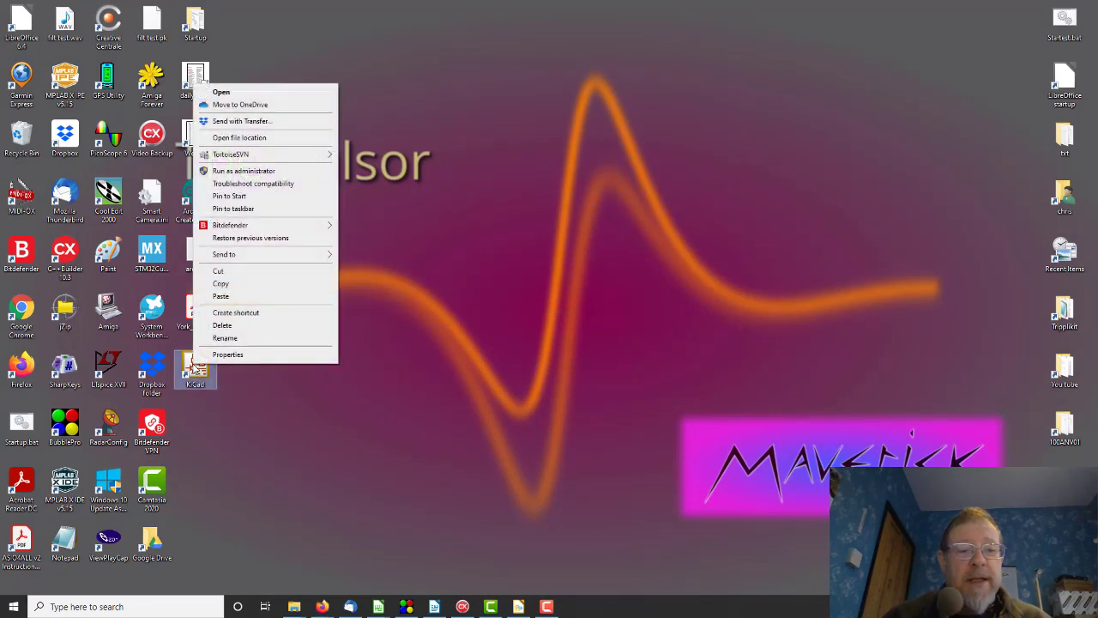
click(239, 91)
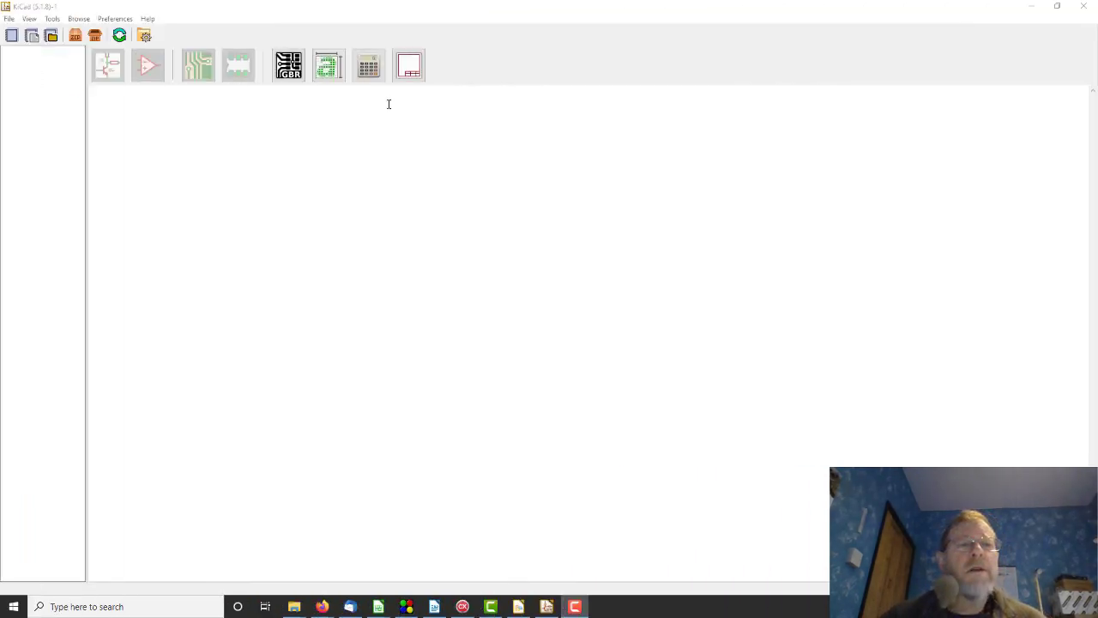
Start a new KiCad project from the Arduino Mega expansion board system template
click(9, 19)
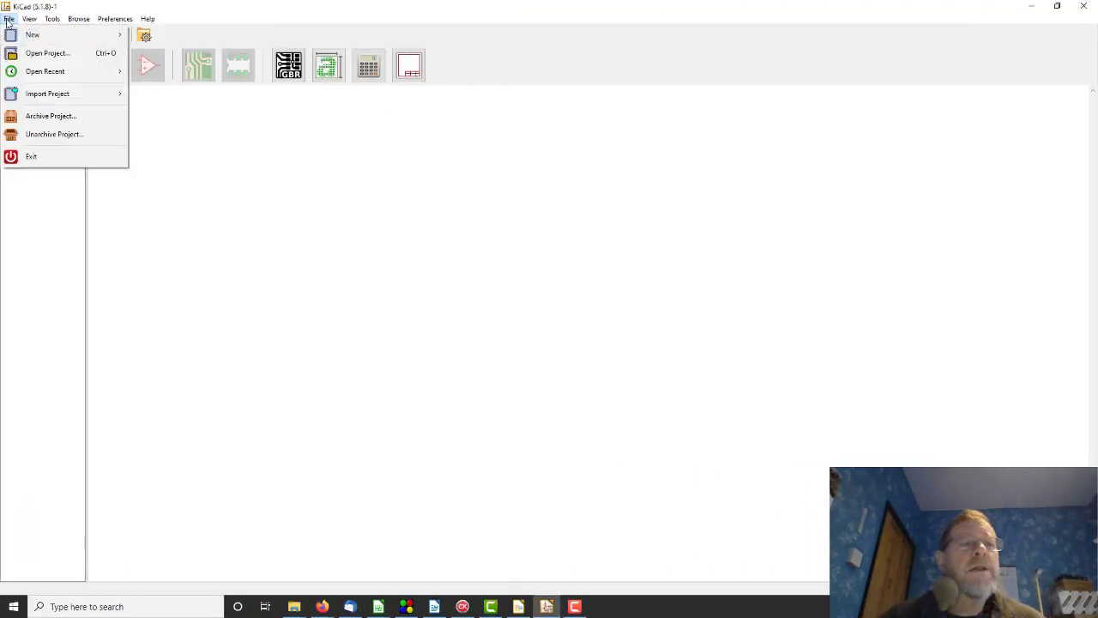
mouse_move(29, 36)
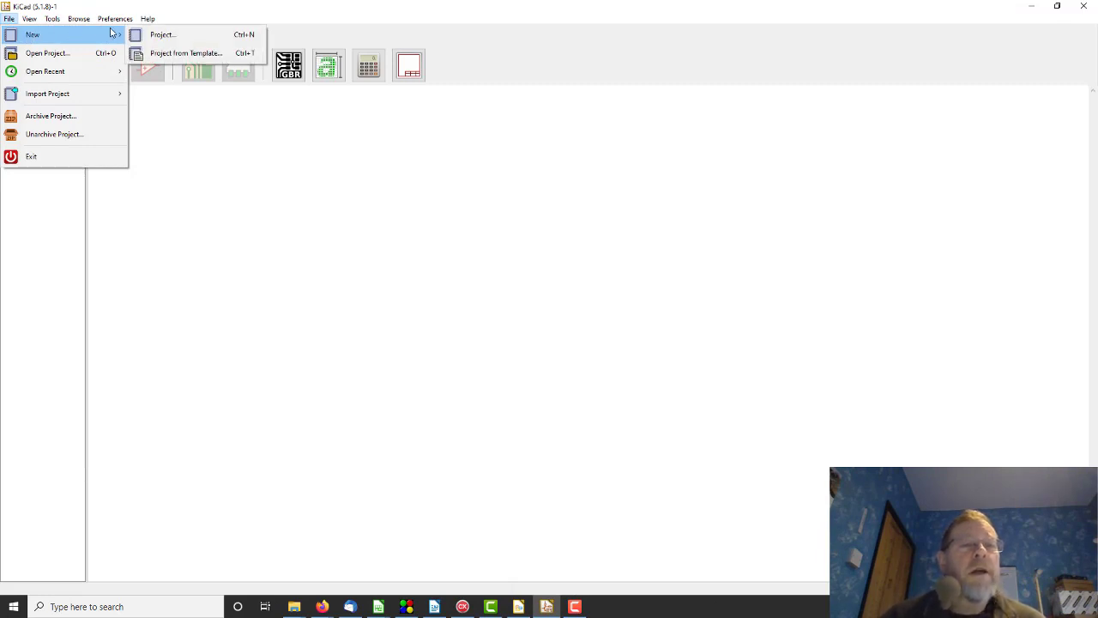
click(171, 56)
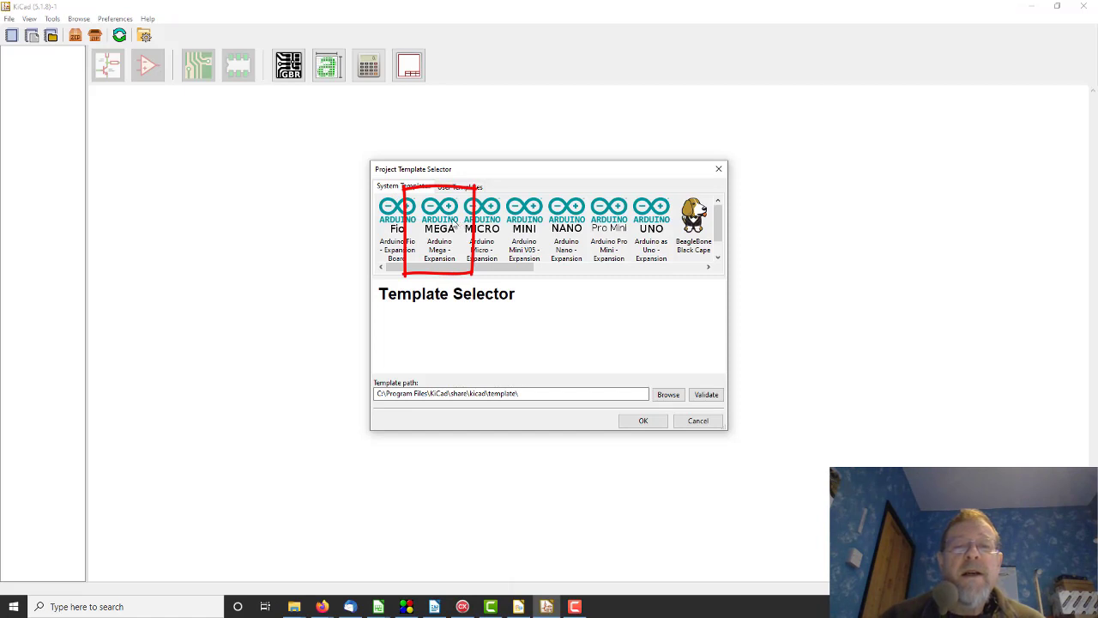
mouse_move(460, 268)
mouse_down()
mouse_move(645, 274)
mouse_move(380, 270)
mouse_up()
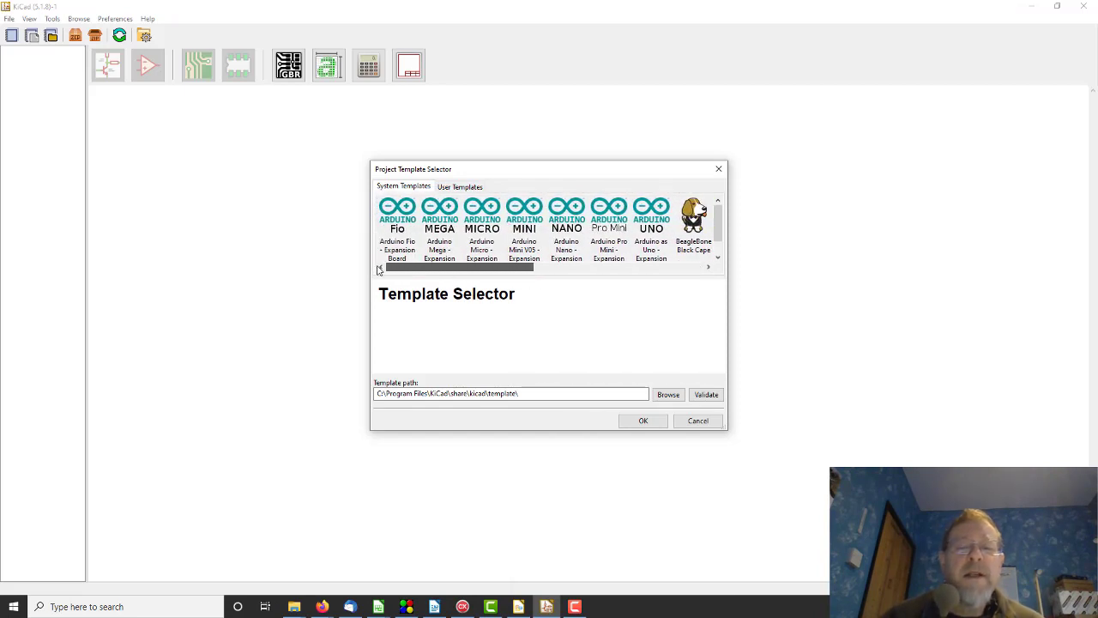
click(439, 212)
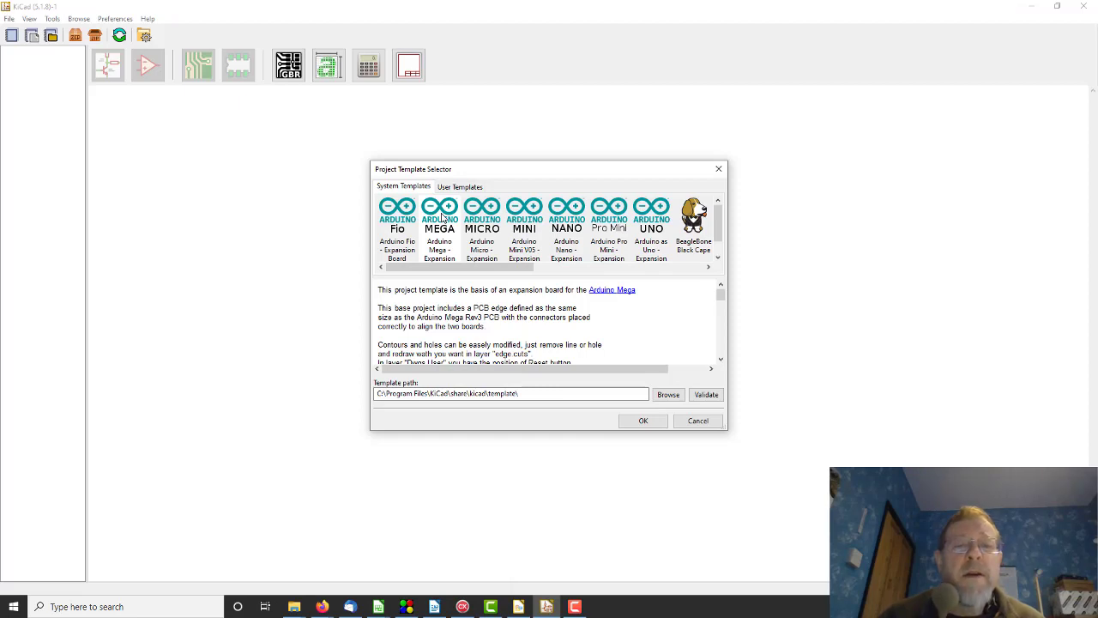
click(644, 420)
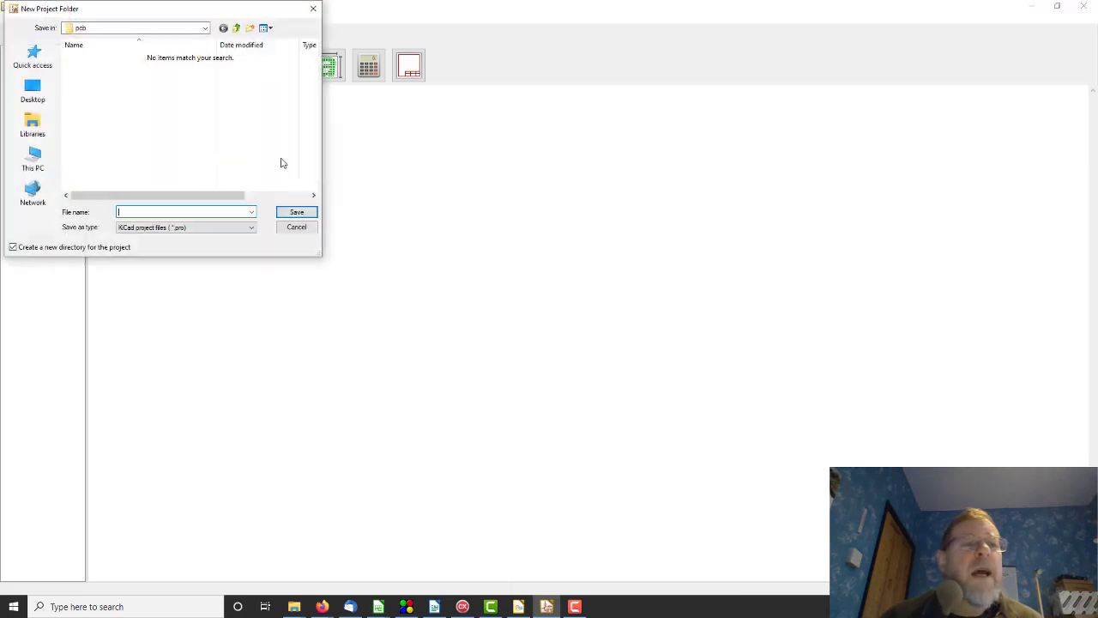
Save the new project as batt_charger in the Battery Charger project's pcb folder, in its own new directory
click(205, 32)
click(205, 32)
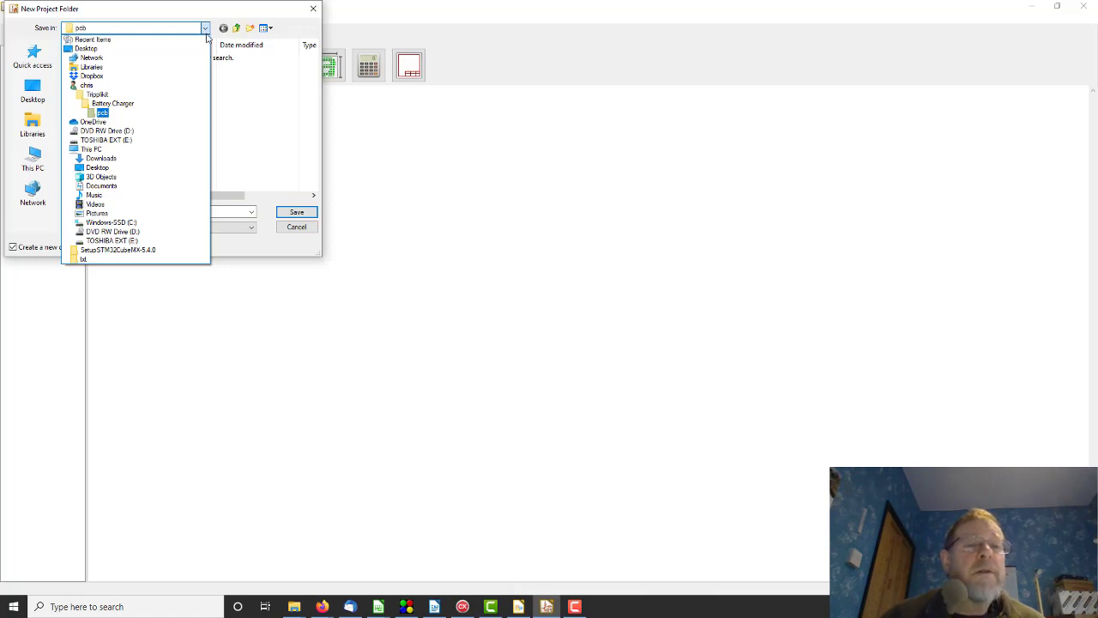
click(243, 100)
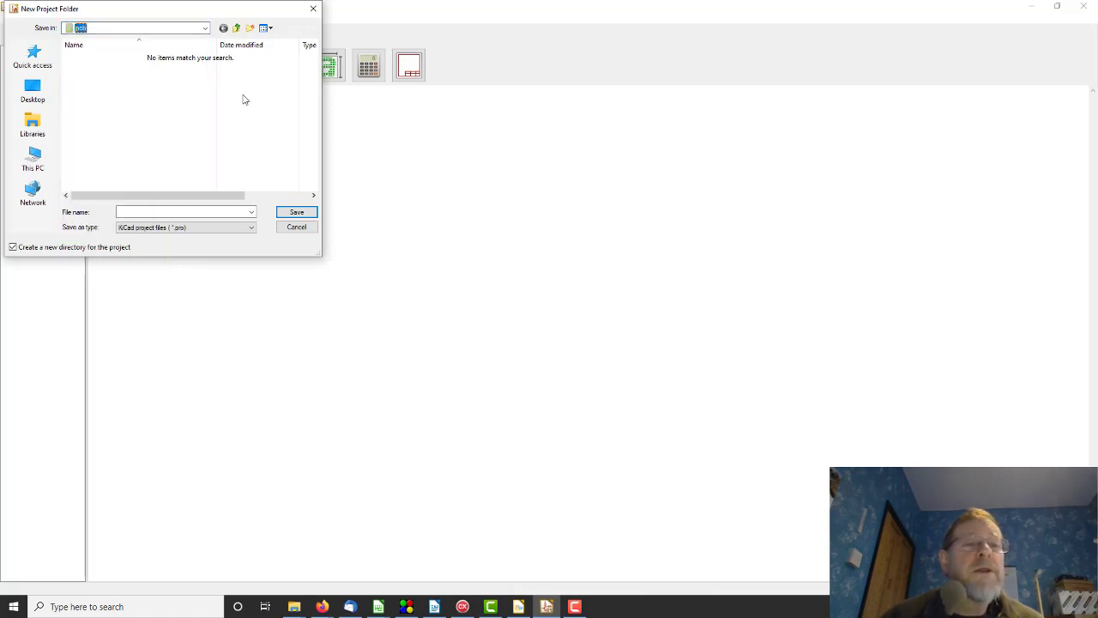
click(146, 211)
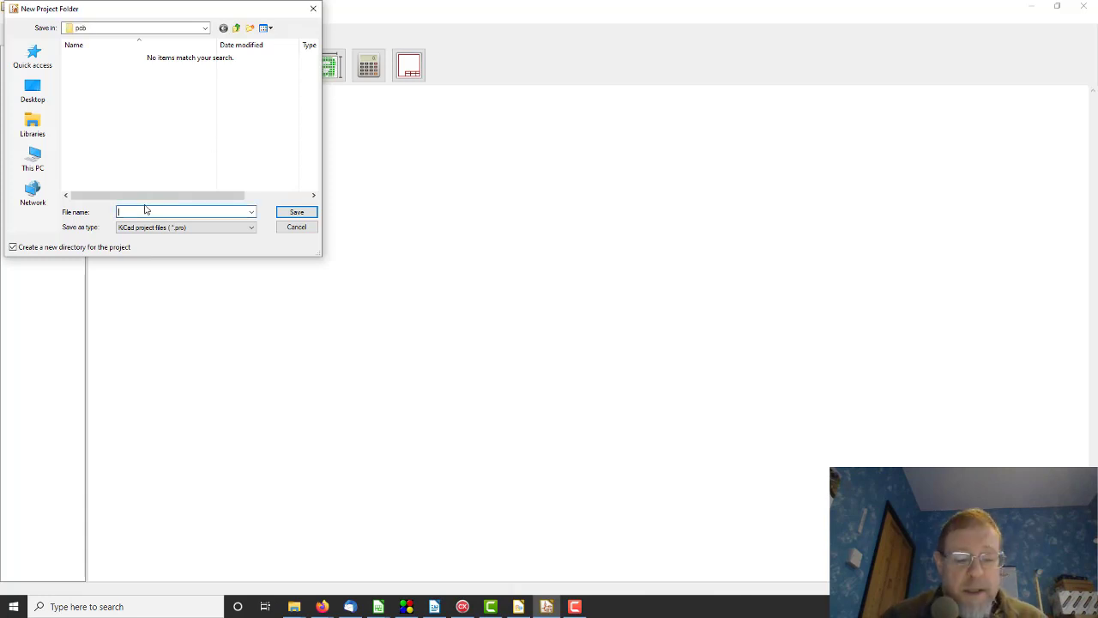
text(batt_charger)
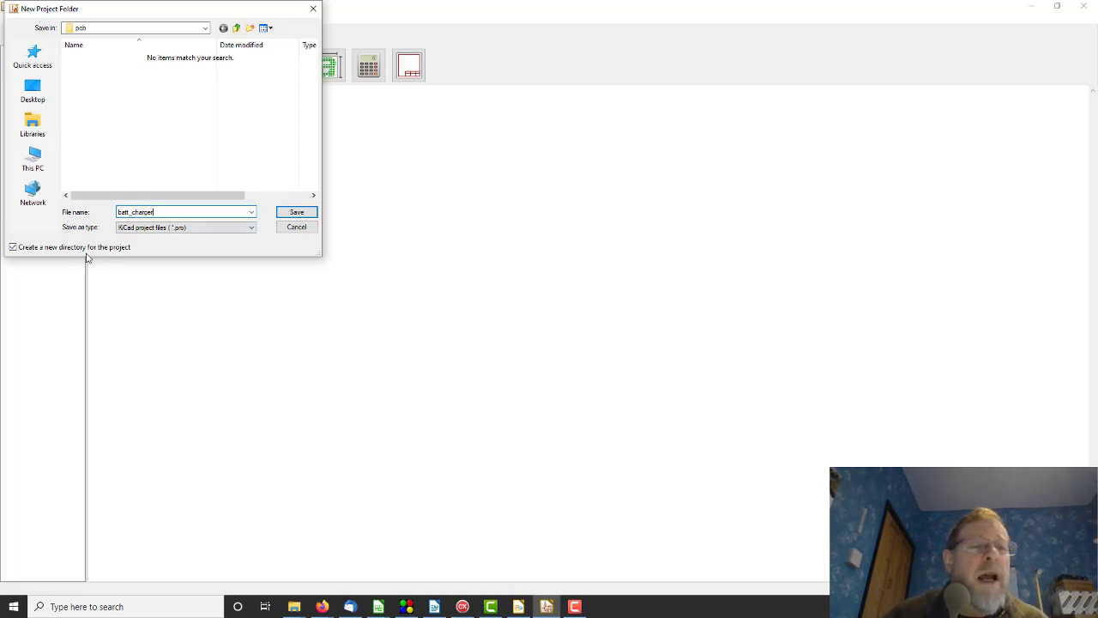
click(297, 213)
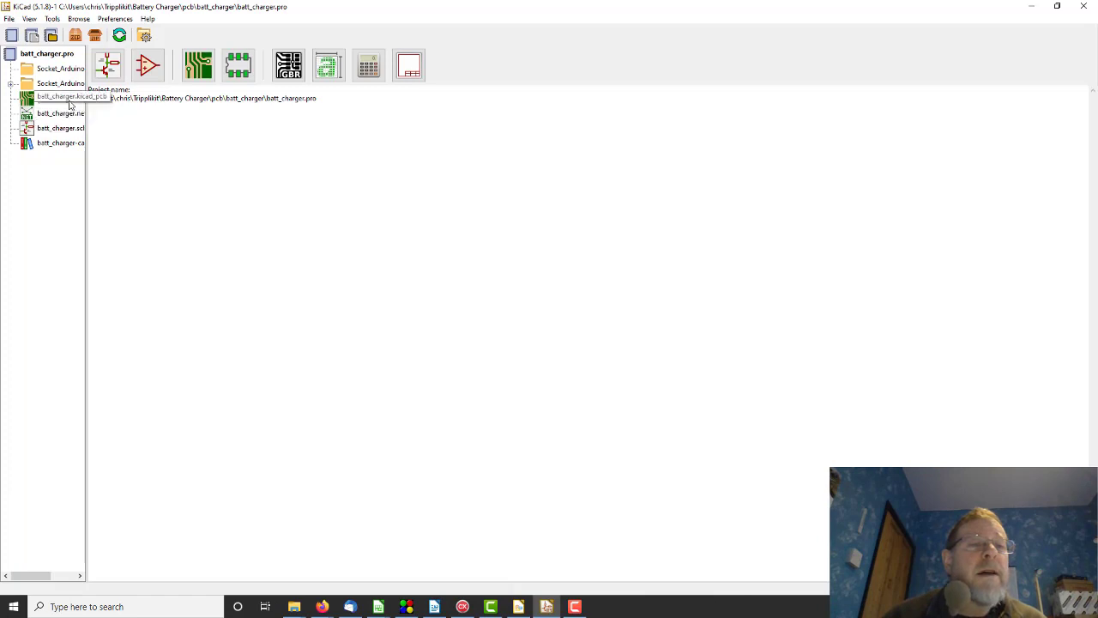
Open the batt_charger.sch schematic from the project files in the schematic editor
click(54, 130)
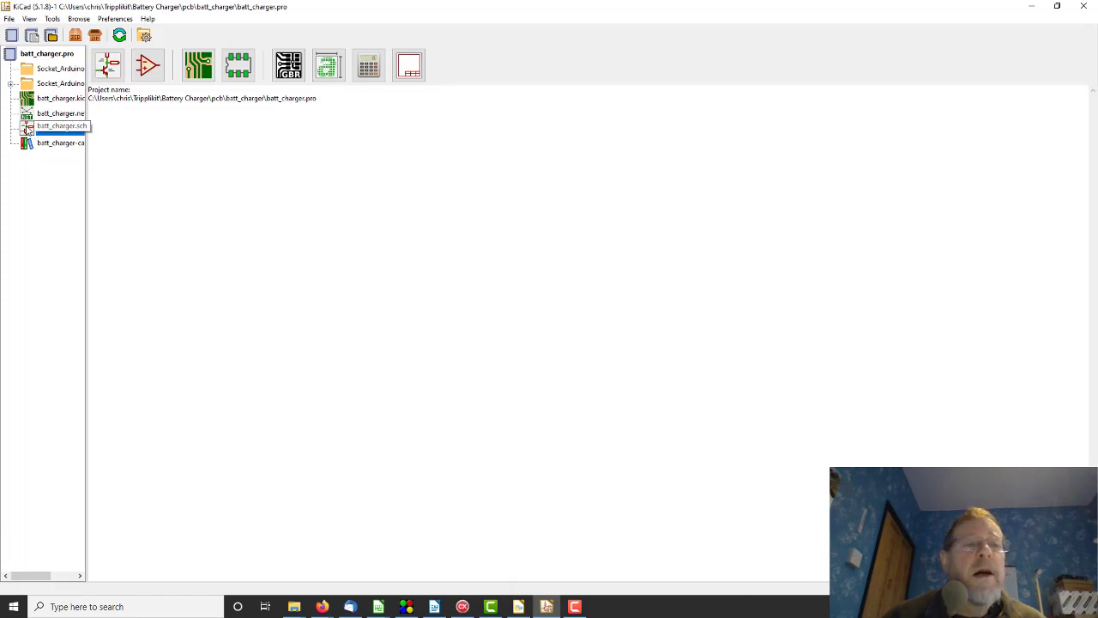
double_click(28, 128)
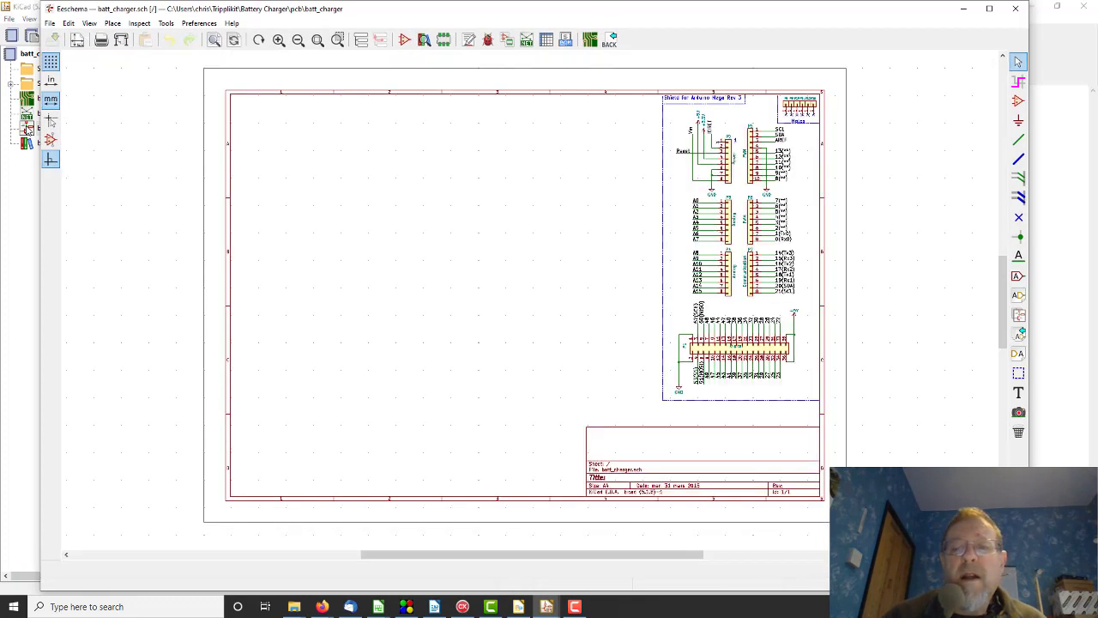
mouse_move(647, 73)
mouse_down()
mouse_move(650, 416)
mouse_move(852, 70)
mouse_move(648, 84)
mouse_up()
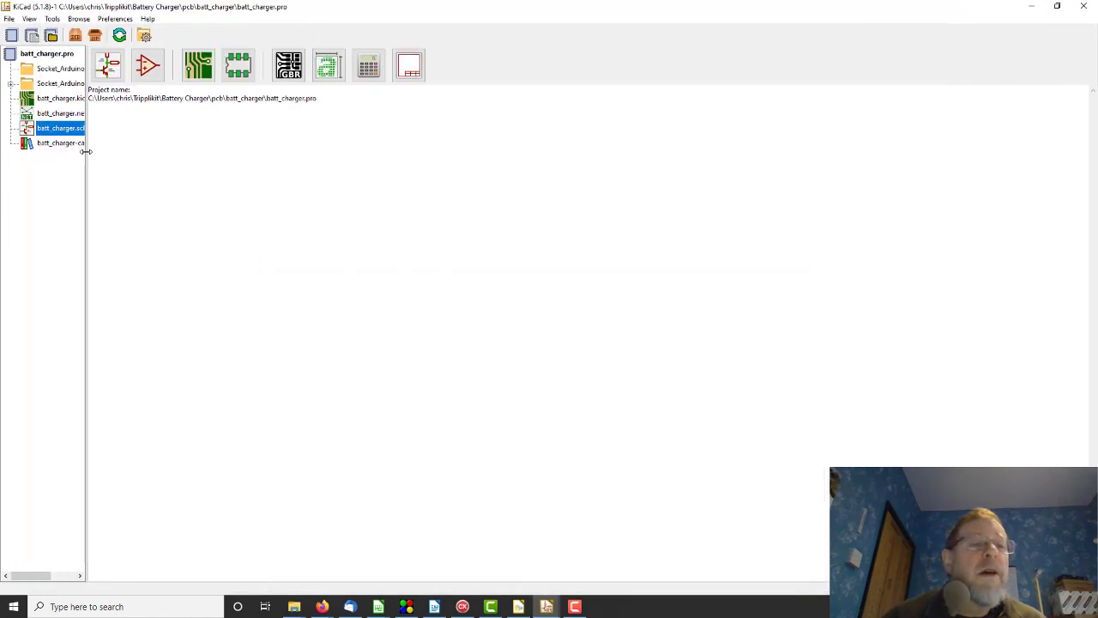
Widen the project file list, view the batt_charger.kicad_pcb board layout, and return to the batt_charger schematic
drag(86, 160, 115, 162)
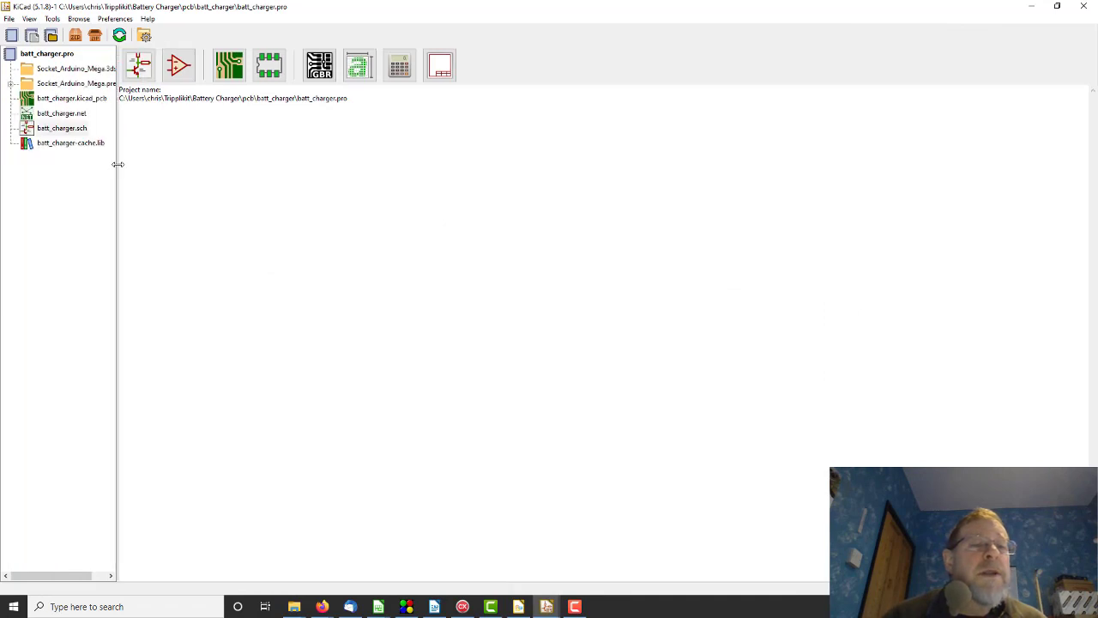
click(58, 101)
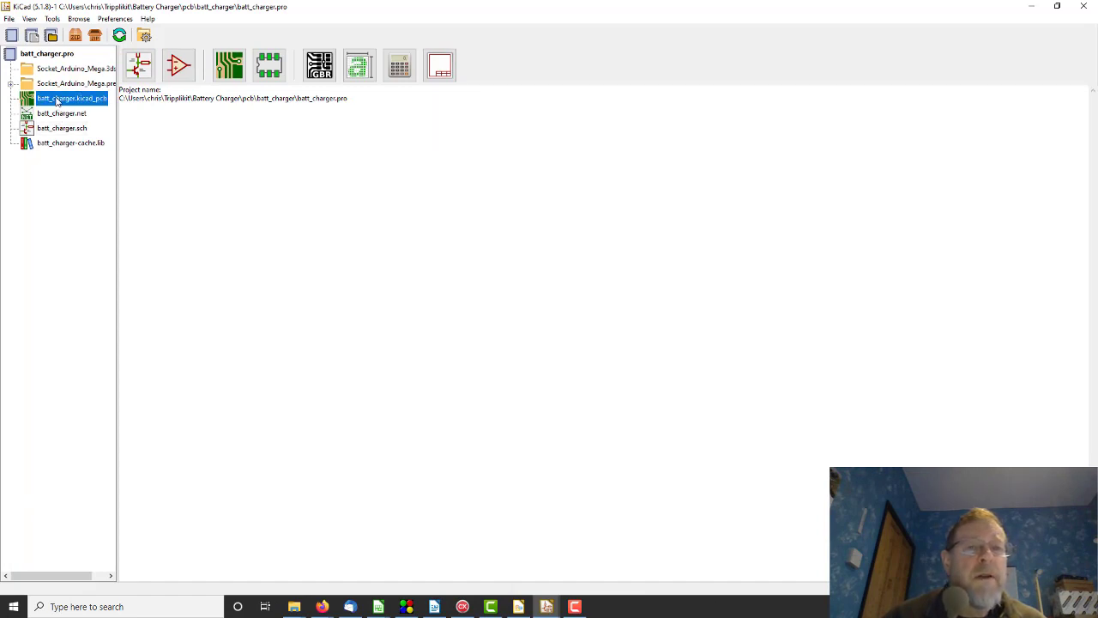
double_click(57, 101)
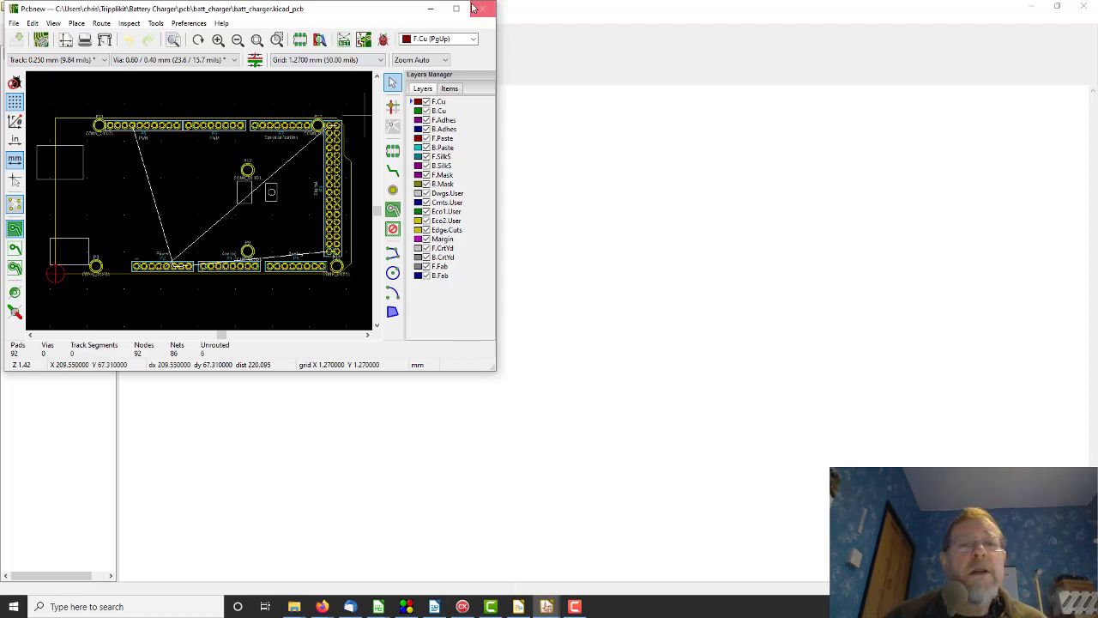
click(432, 10)
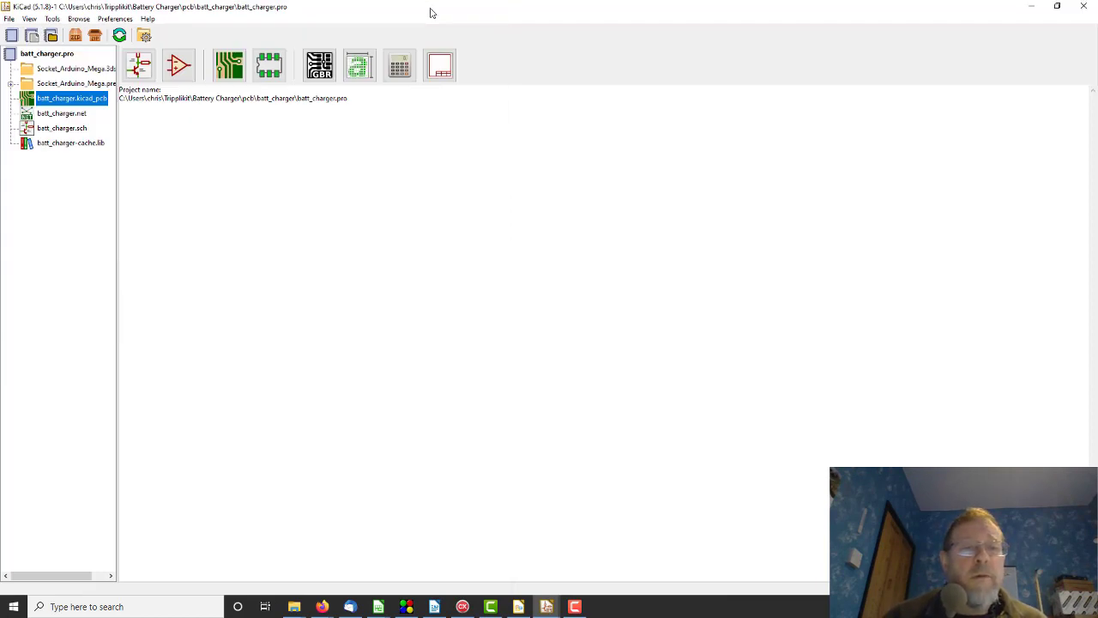
click(549, 607)
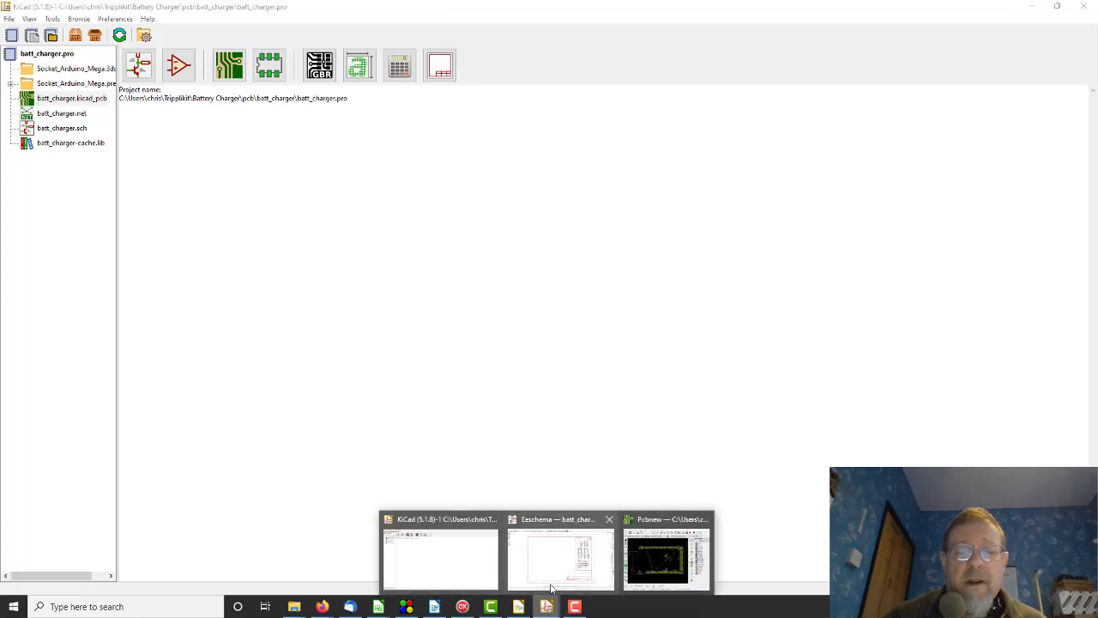
click(553, 565)
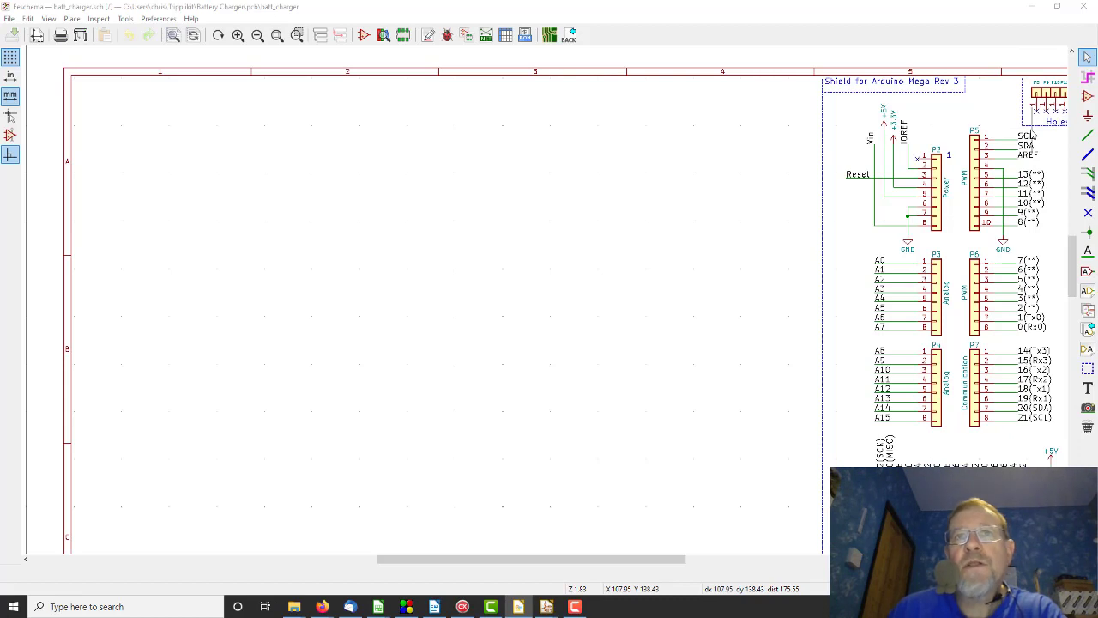
Place a resistor symbol (R, Device library) in the sheet's empty upper-left area at about X 43, Y 53 mm
click(1088, 98)
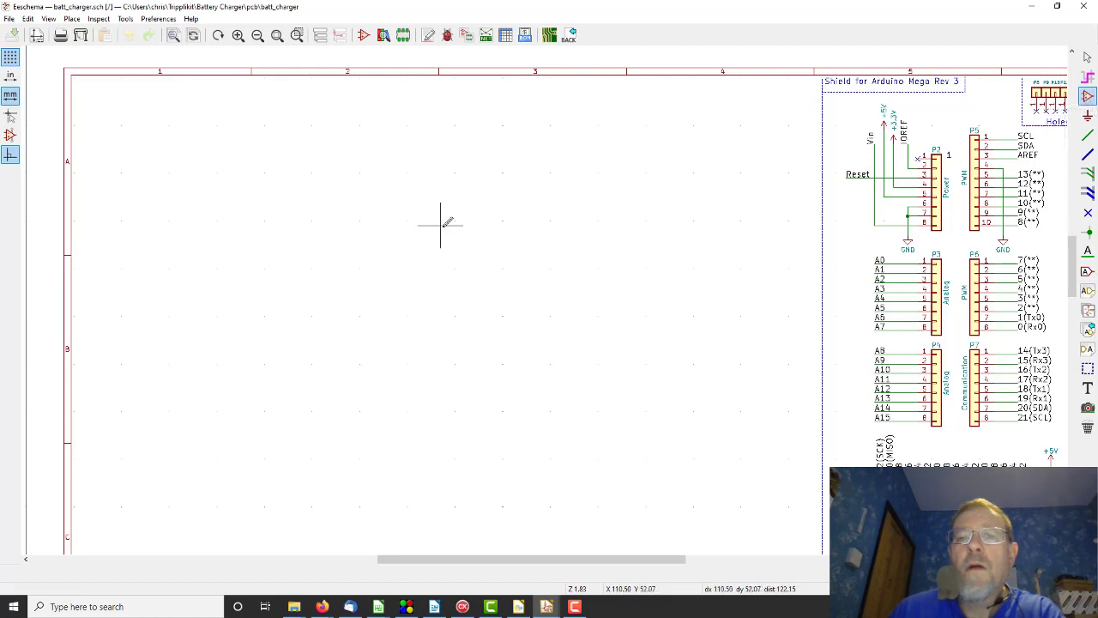
click(159, 137)
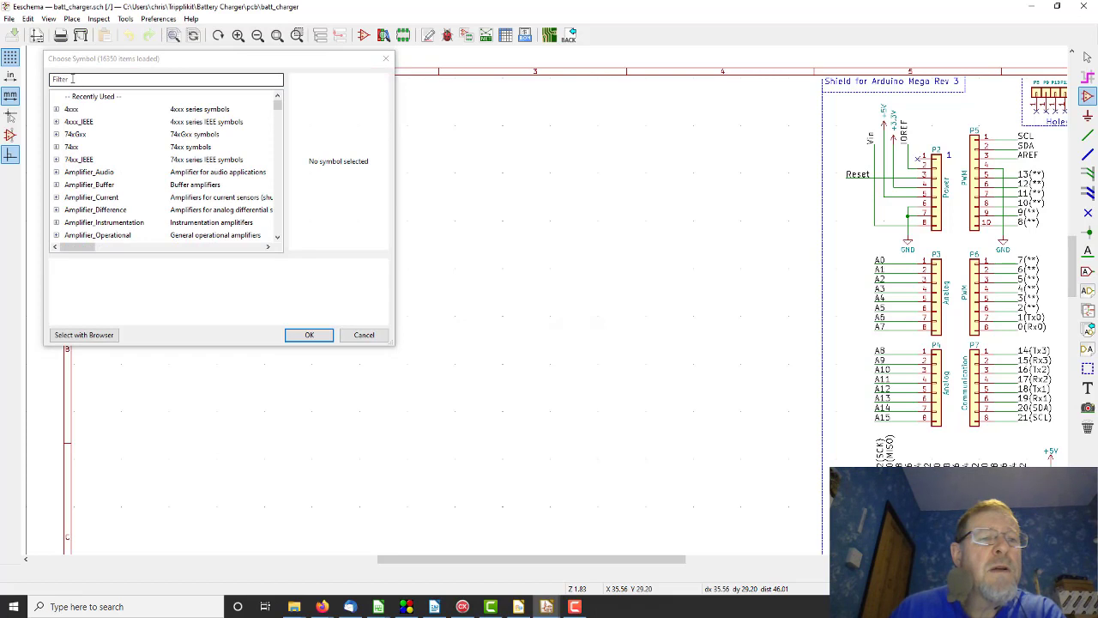
click(76, 79)
text(r)
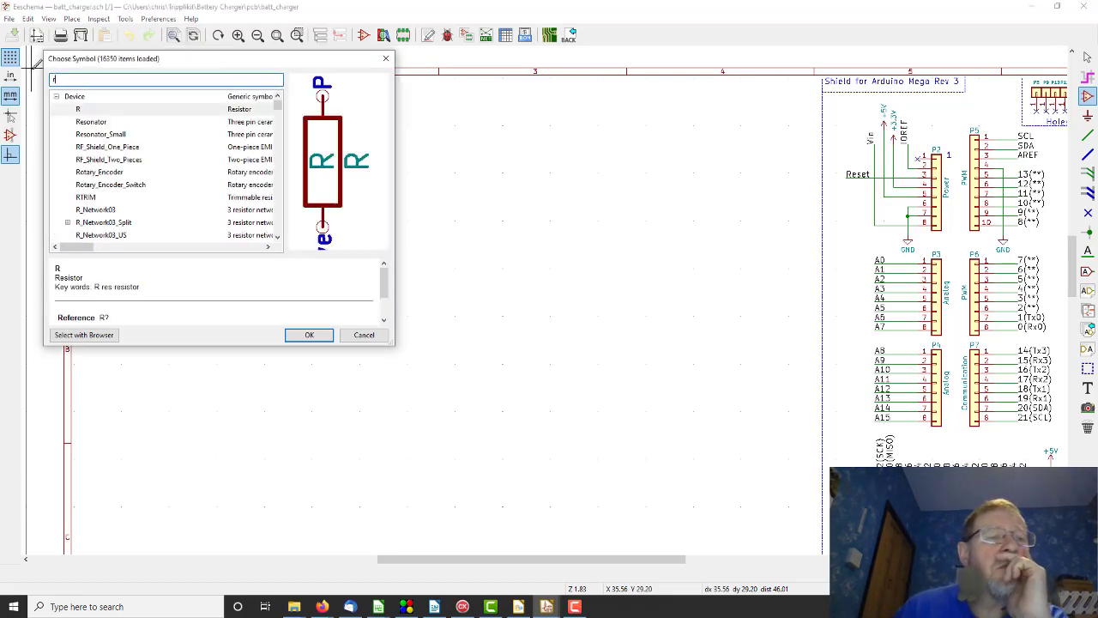
click(181, 113)
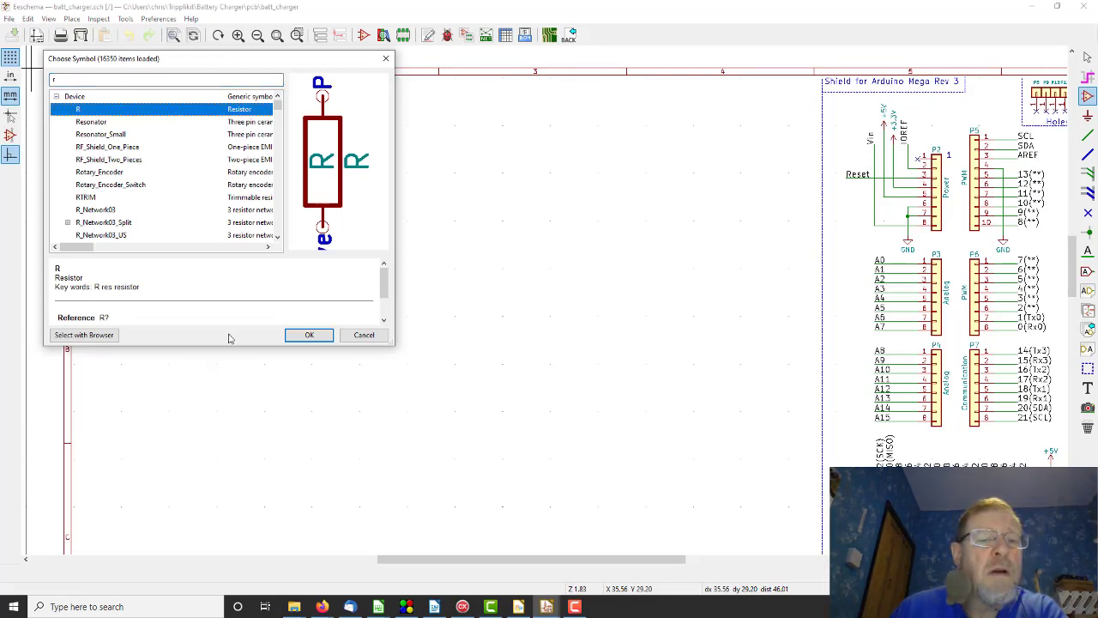
click(309, 336)
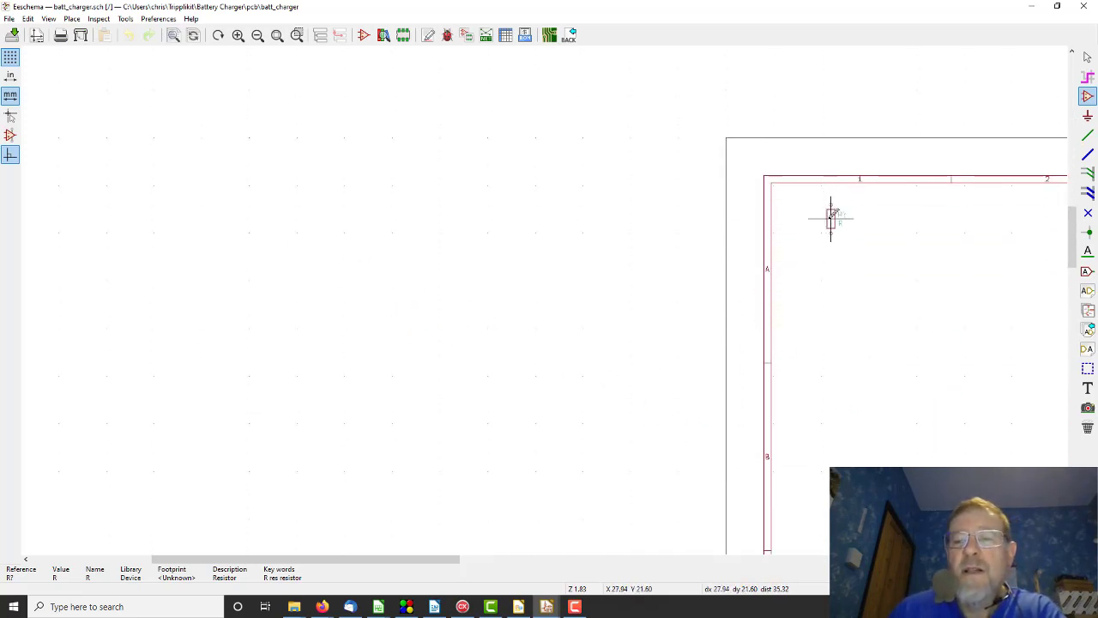
click(894, 333)
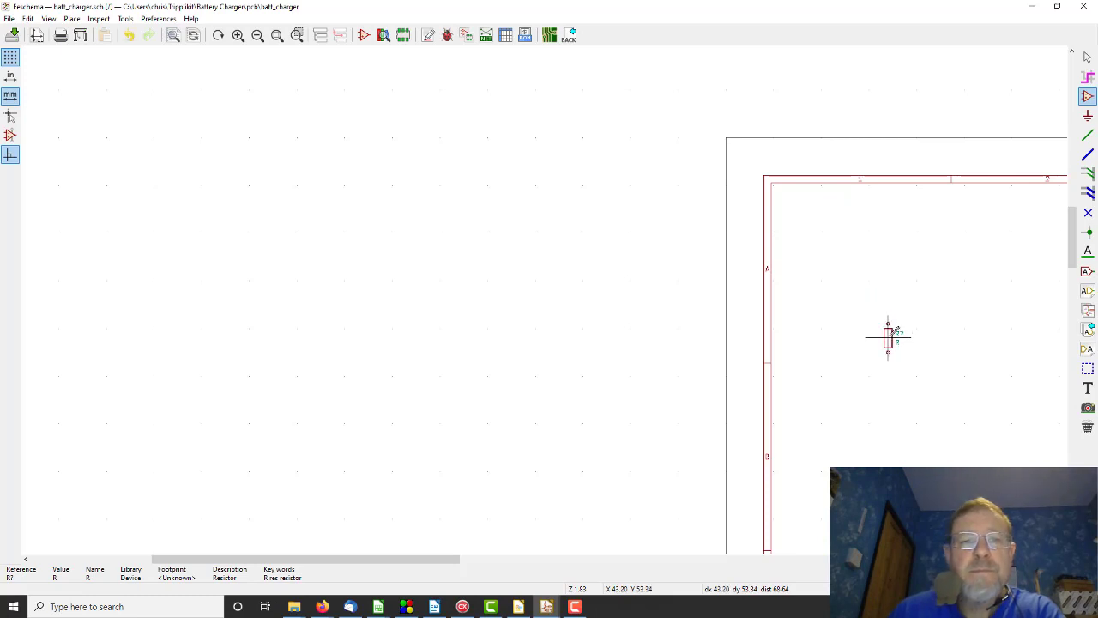
Adjust the schematic view to show the placed resistor together with the Arduino Mega shield connectors
click(256, 36)
click(256, 36)
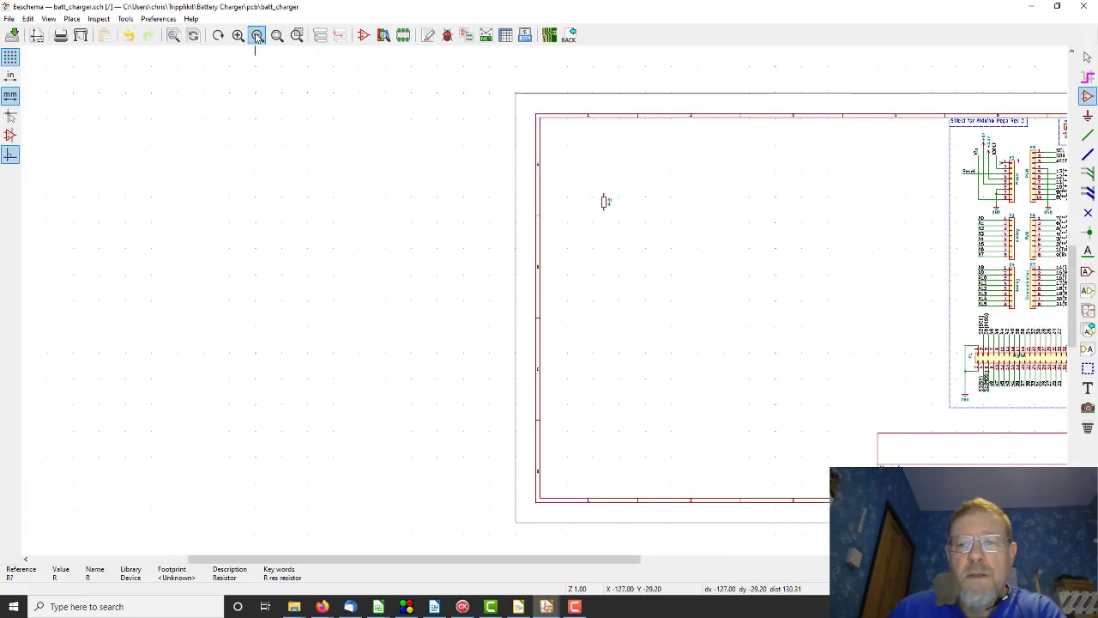
click(256, 36)
click(237, 36)
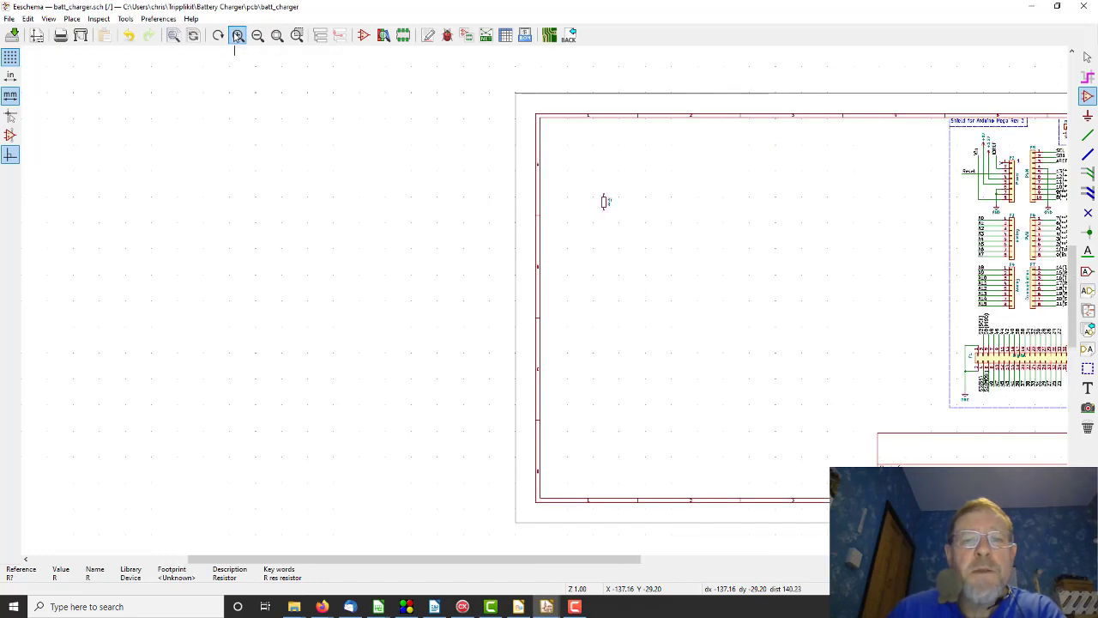
click(237, 36)
mouse_move(525, 565)
mouse_down()
mouse_move(730, 559)
mouse_move(657, 549)
mouse_up()
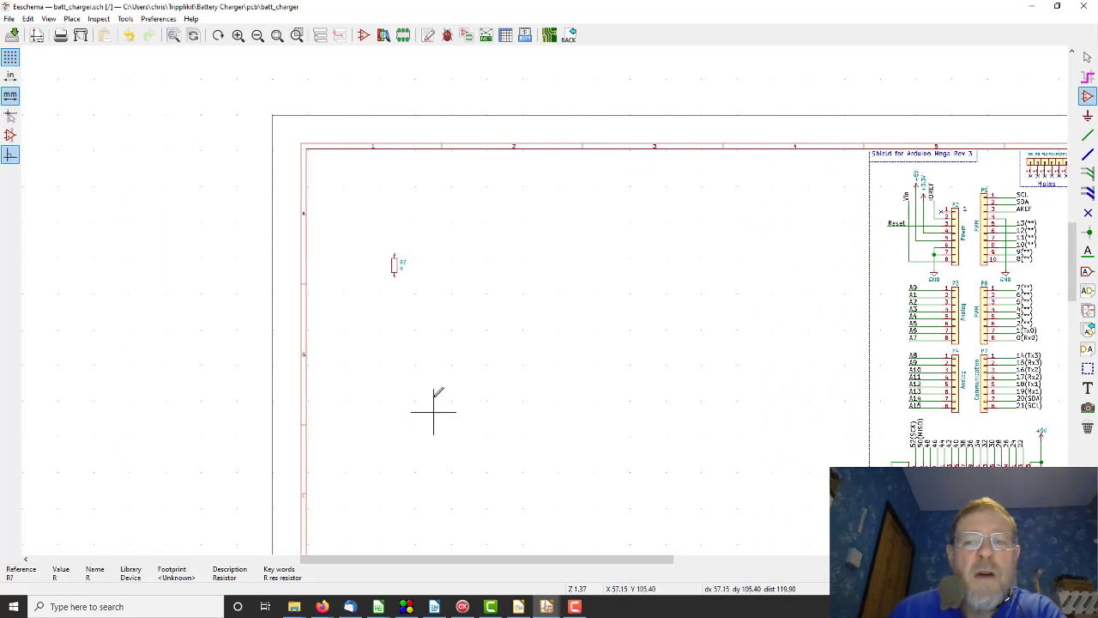
Place a second resistor (R) directly below the first one, at about X 43, Y 72 mm
click(238, 35)
click(238, 35)
click(238, 35)
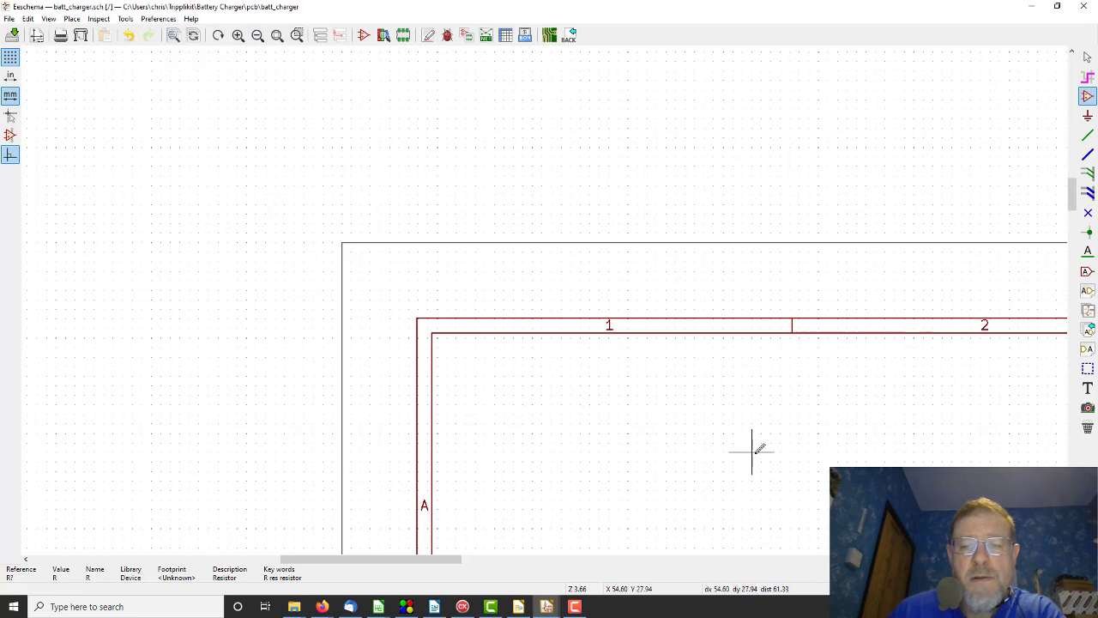
drag(420, 562, 482, 559)
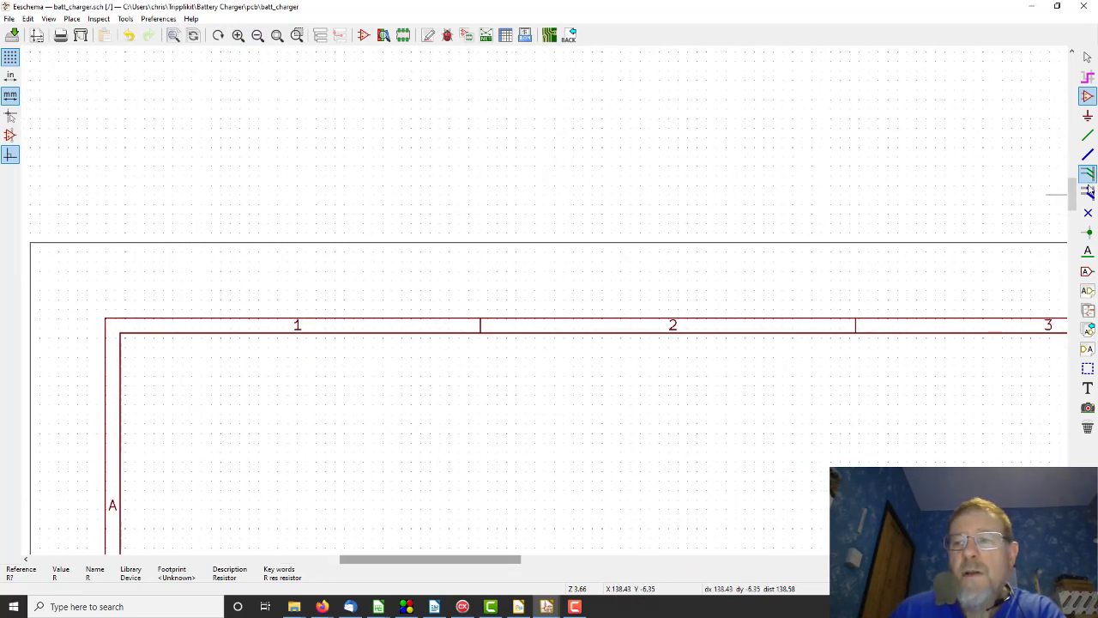
drag(1071, 196, 1077, 267)
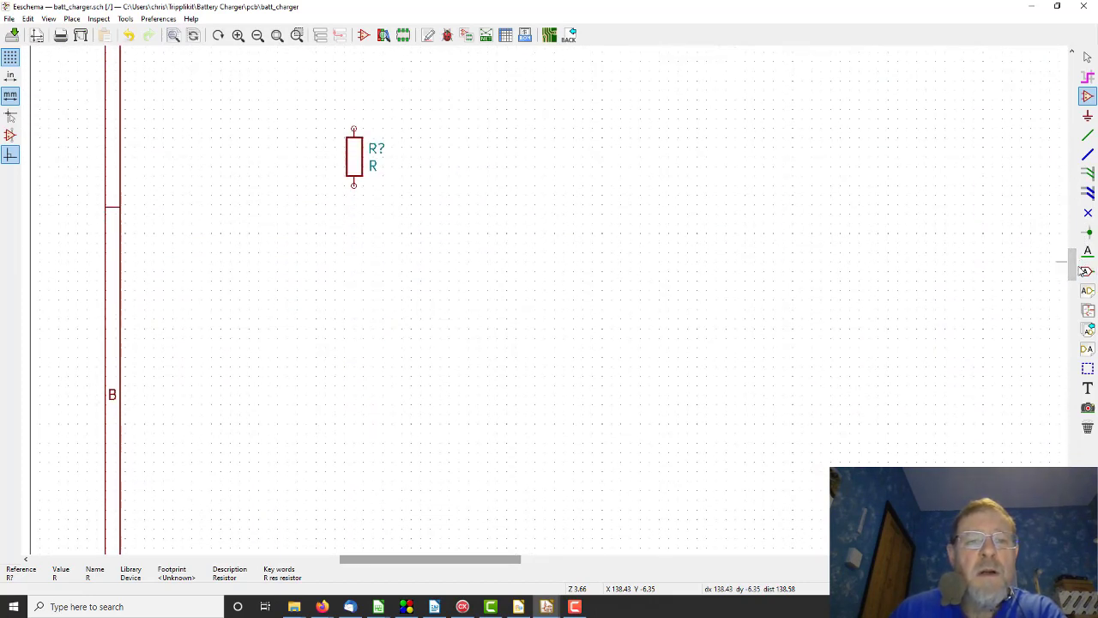
click(372, 266)
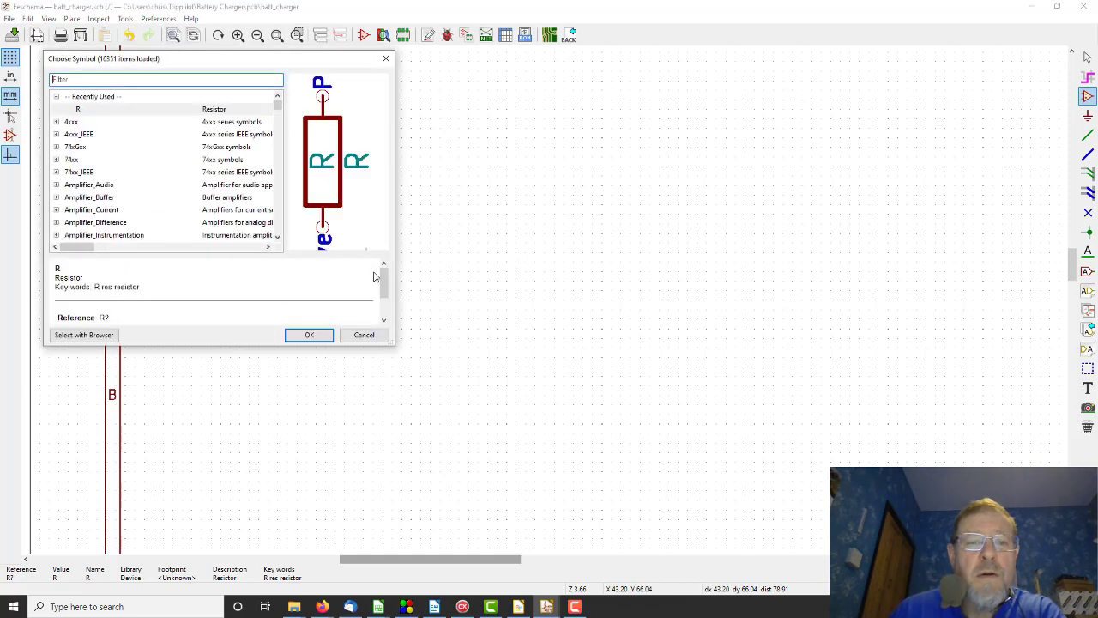
click(321, 337)
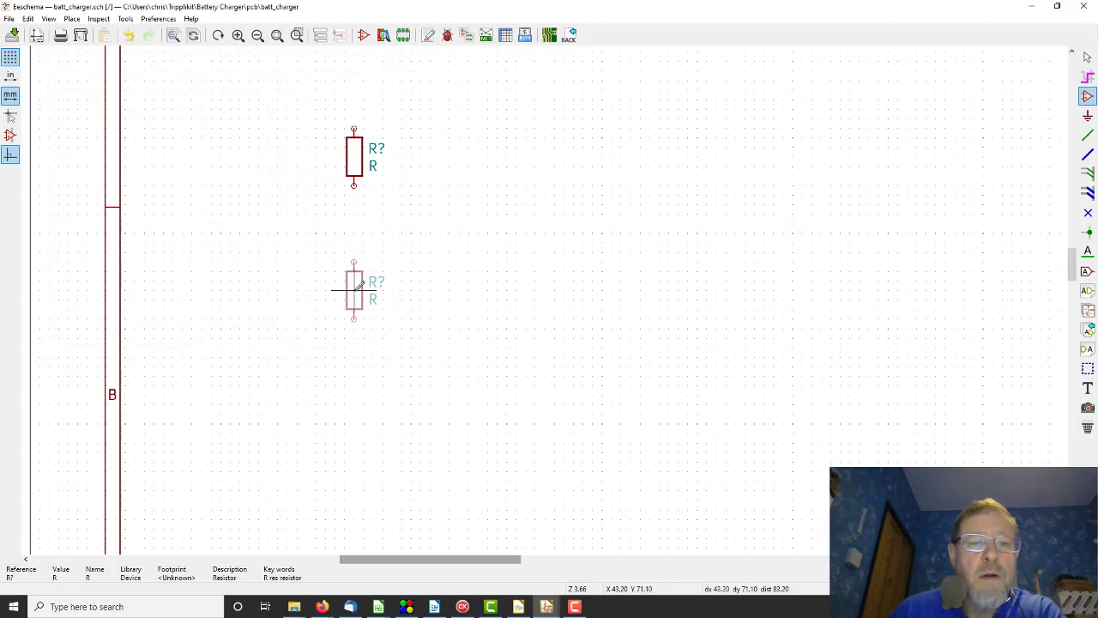
click(354, 300)
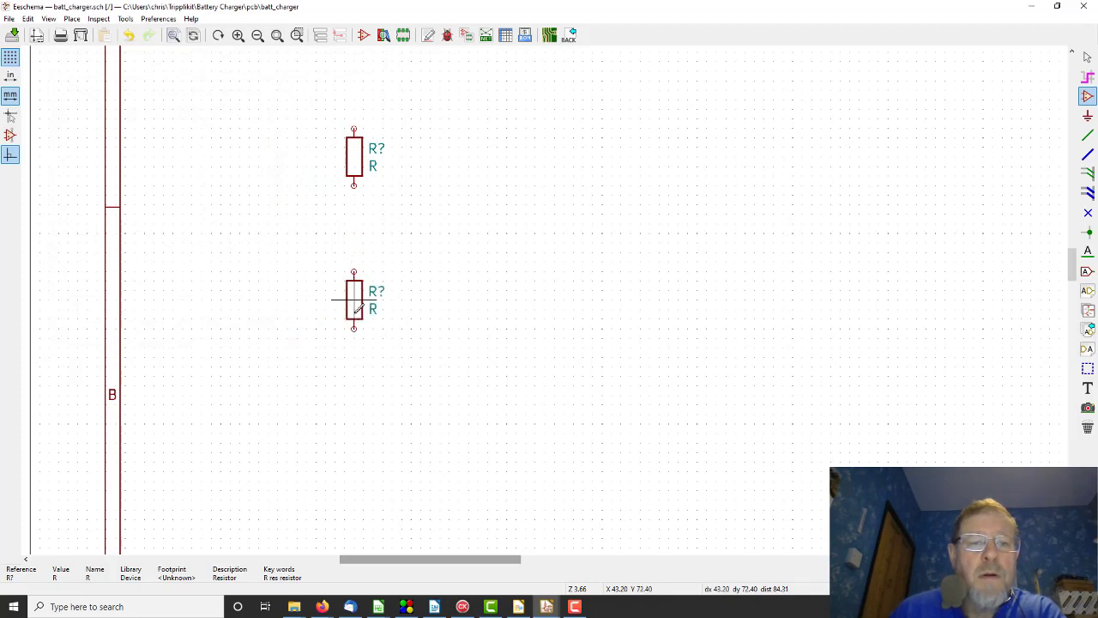
Place four more resistors (R) to complete a grid of two columns and three rows, and end symbol placement
click(355, 390)
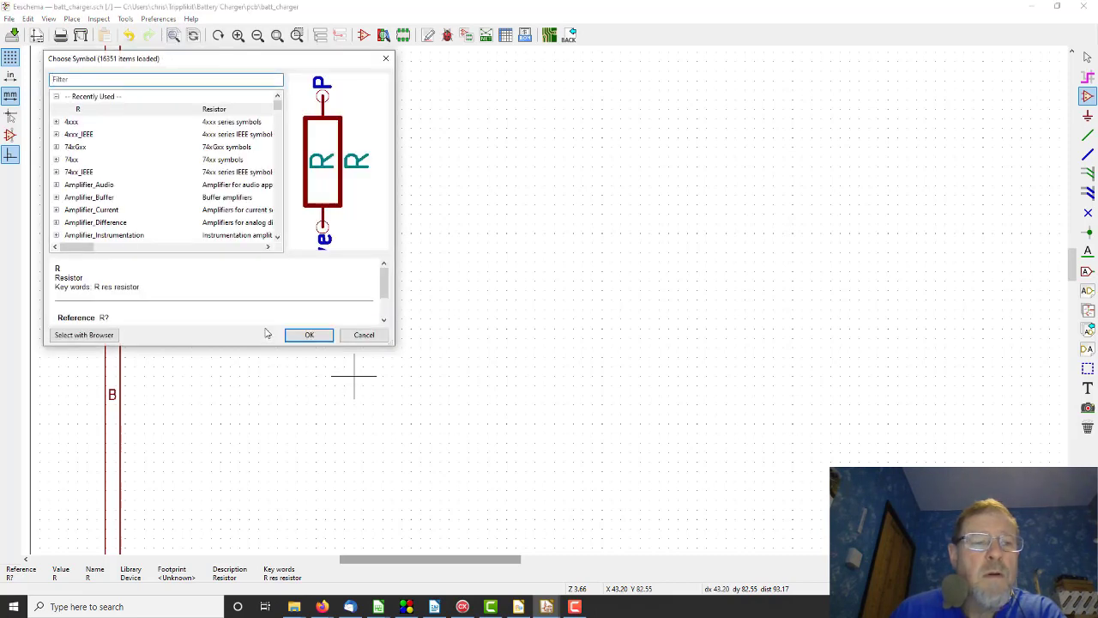
click(300, 334)
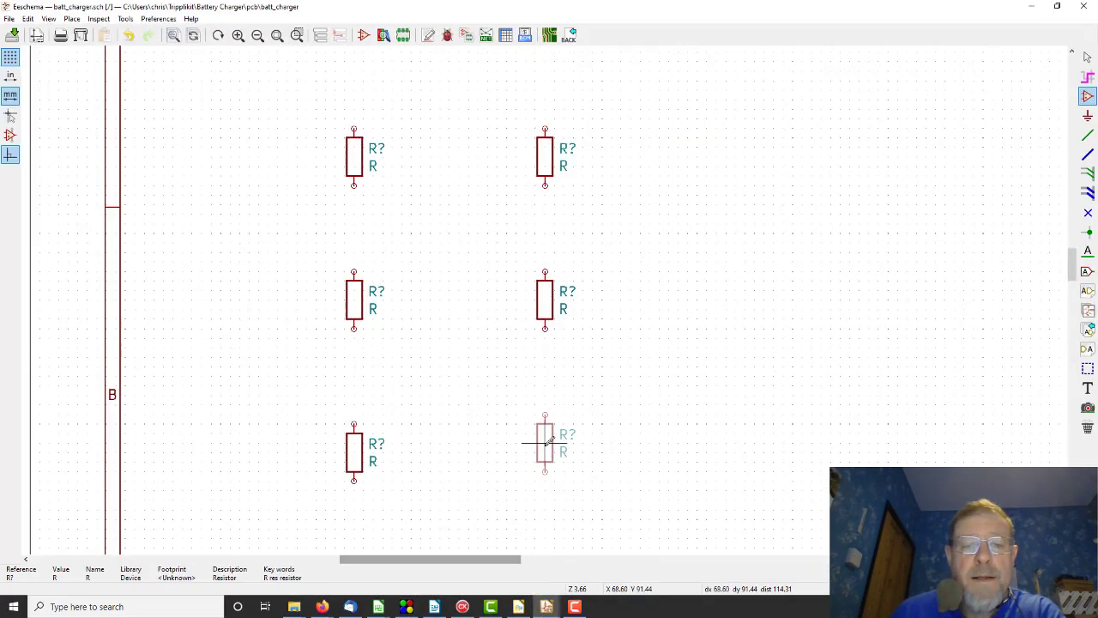
click(545, 452)
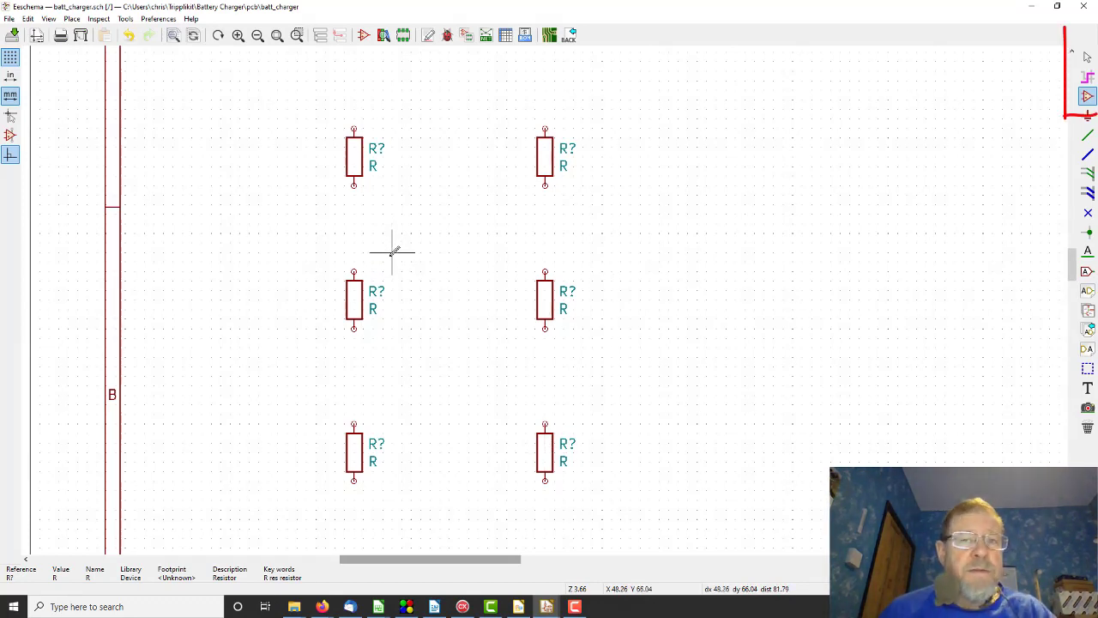
key(Escape)
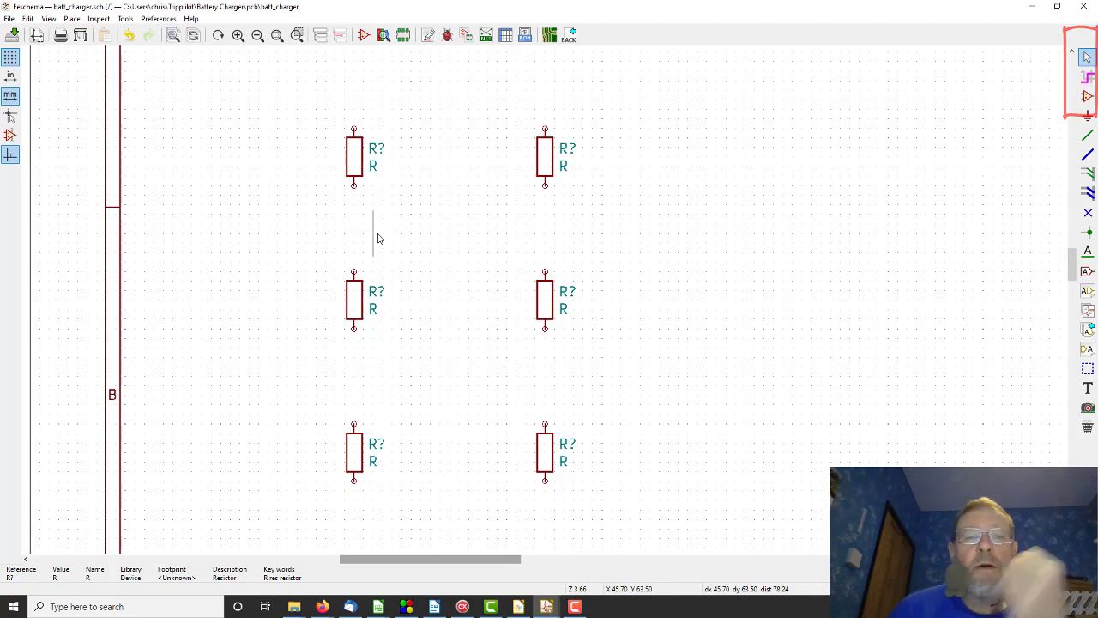
Set the reference of the upper resistor in the left column to R1
right_click(363, 180)
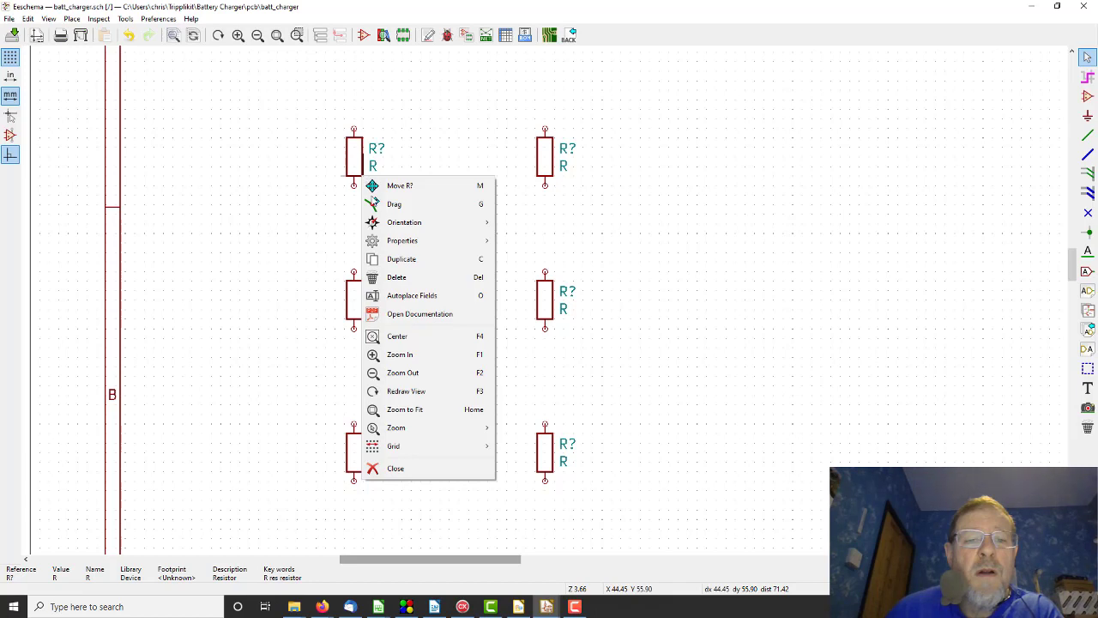
mouse_move(396, 244)
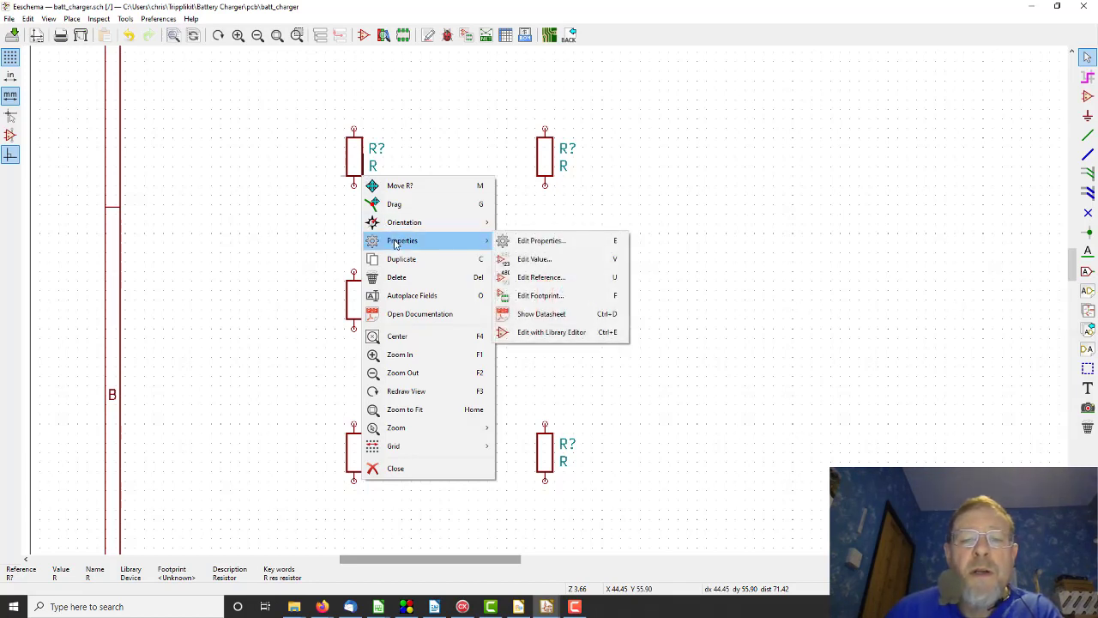
click(528, 280)
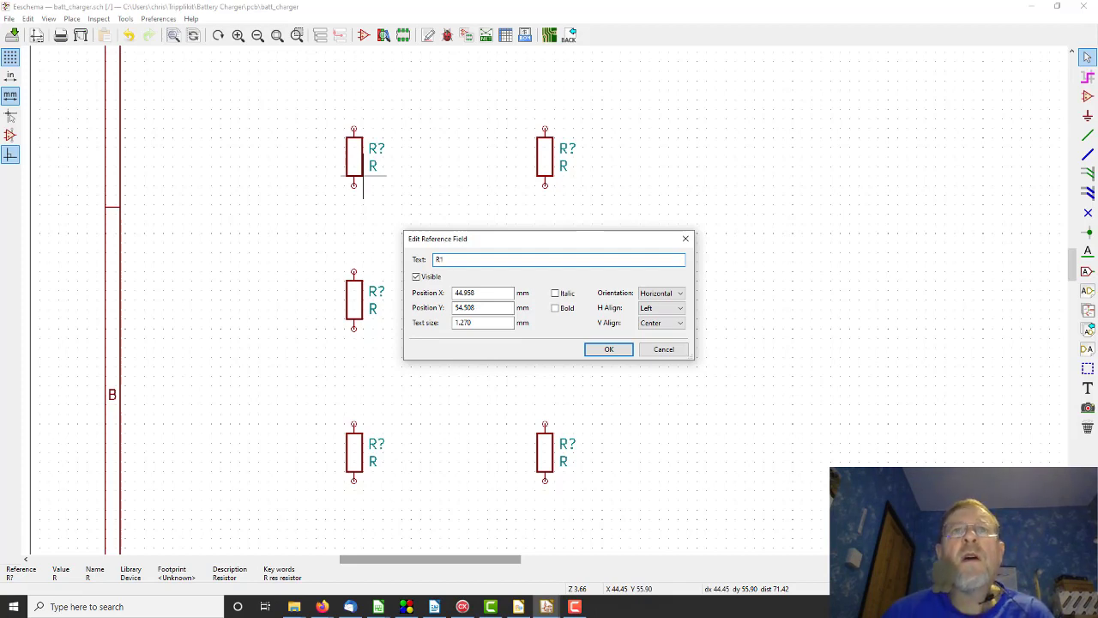
click(608, 350)
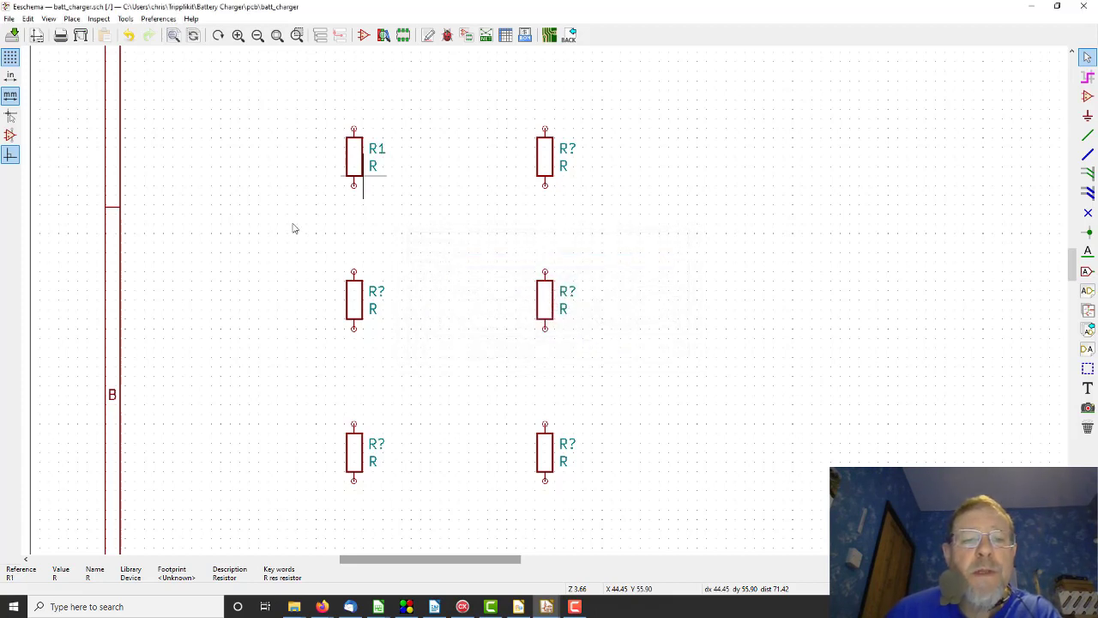
Set the references of the middle and lower resistors in the left column to R2 and R3
click(364, 287)
click(362, 288)
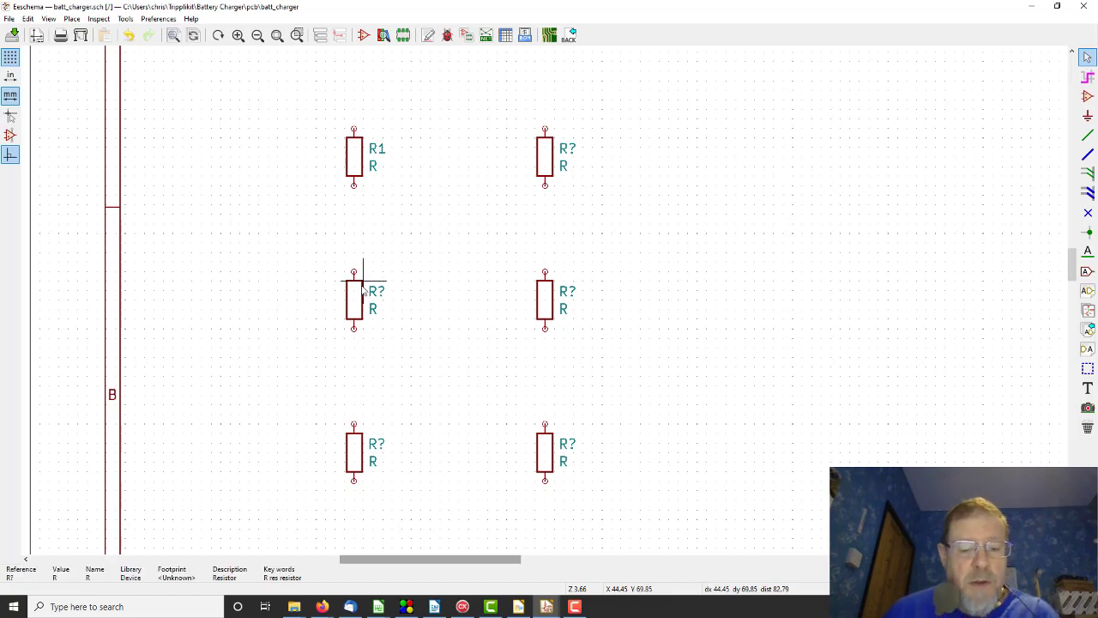
click(362, 288)
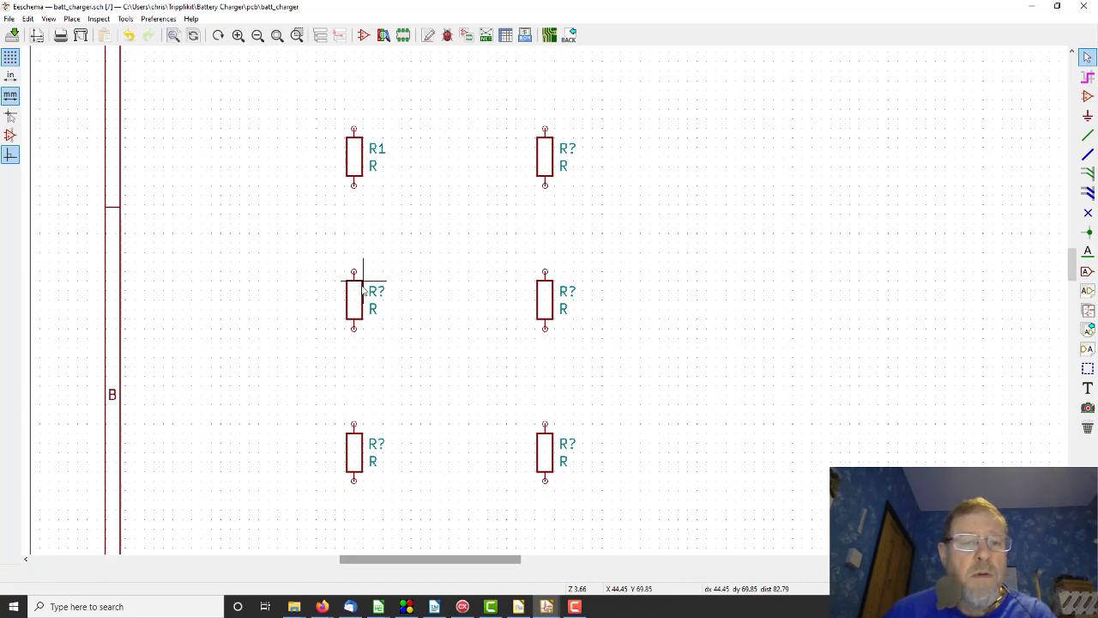
right_click(362, 288)
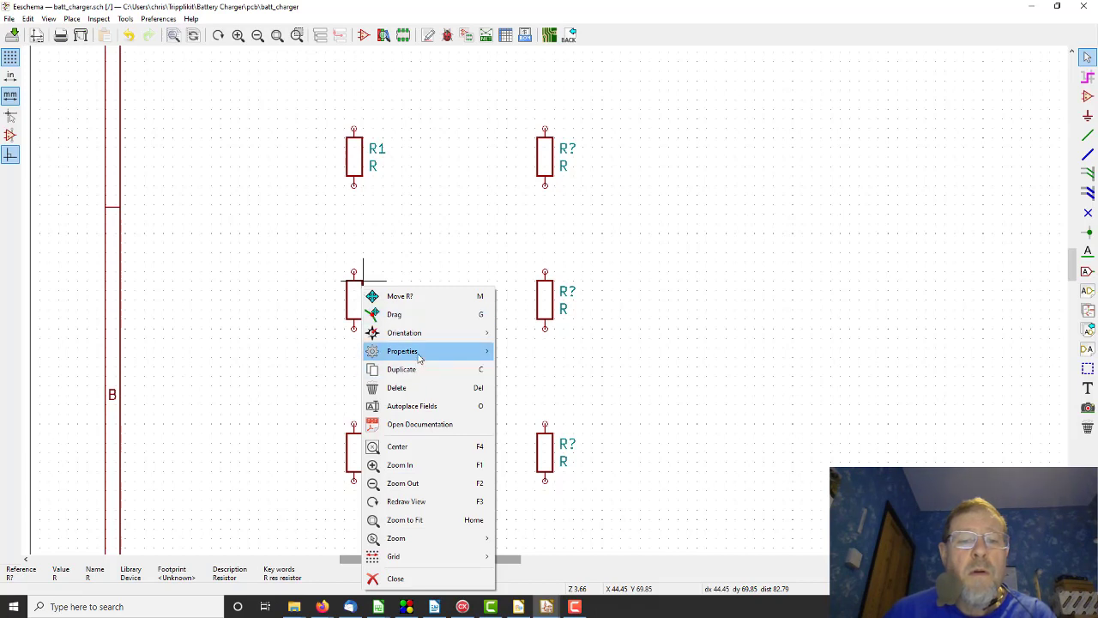
mouse_move(421, 353)
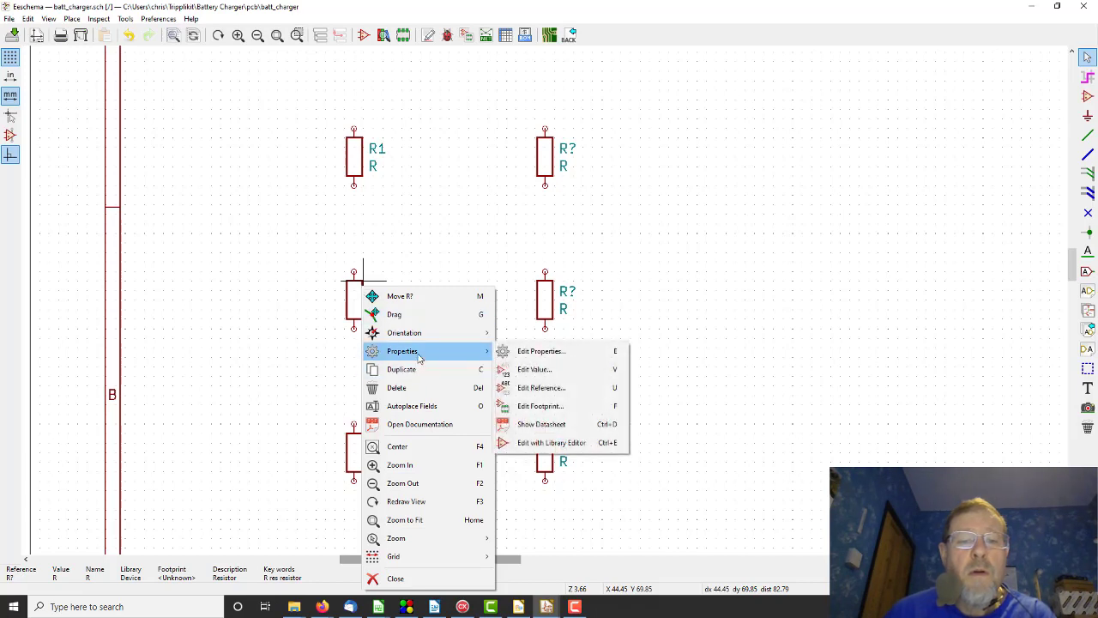
click(531, 388)
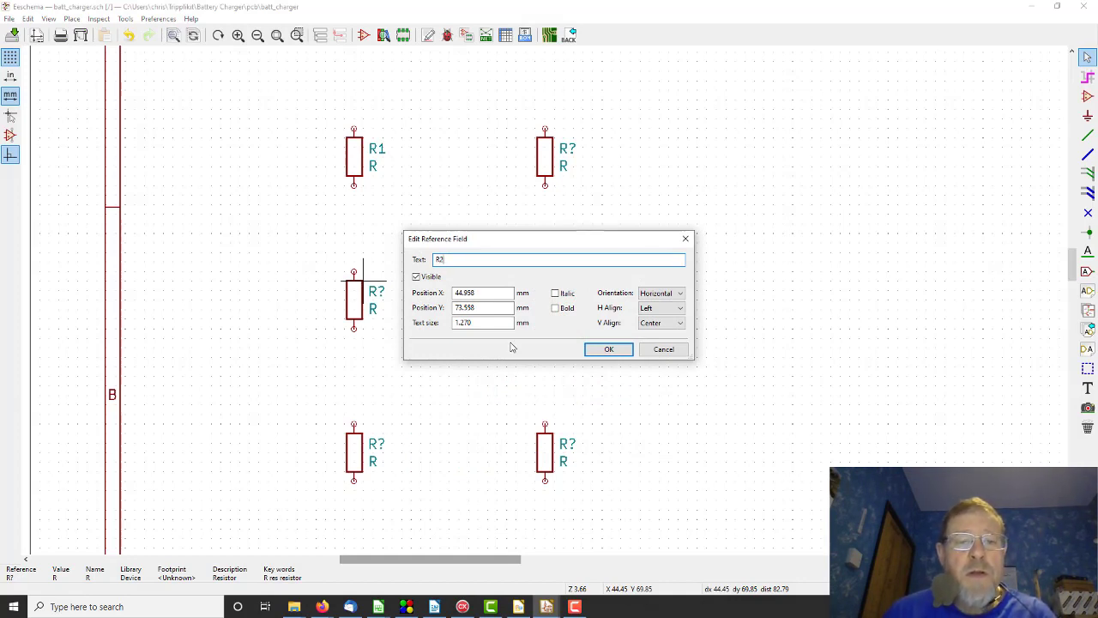
text(2)
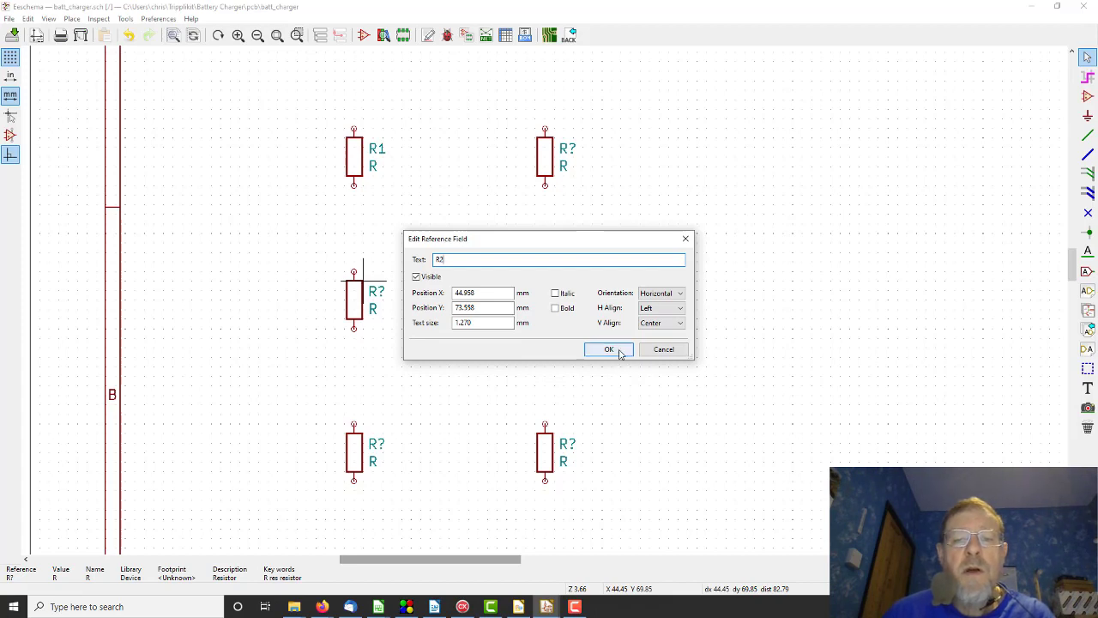
click(609, 349)
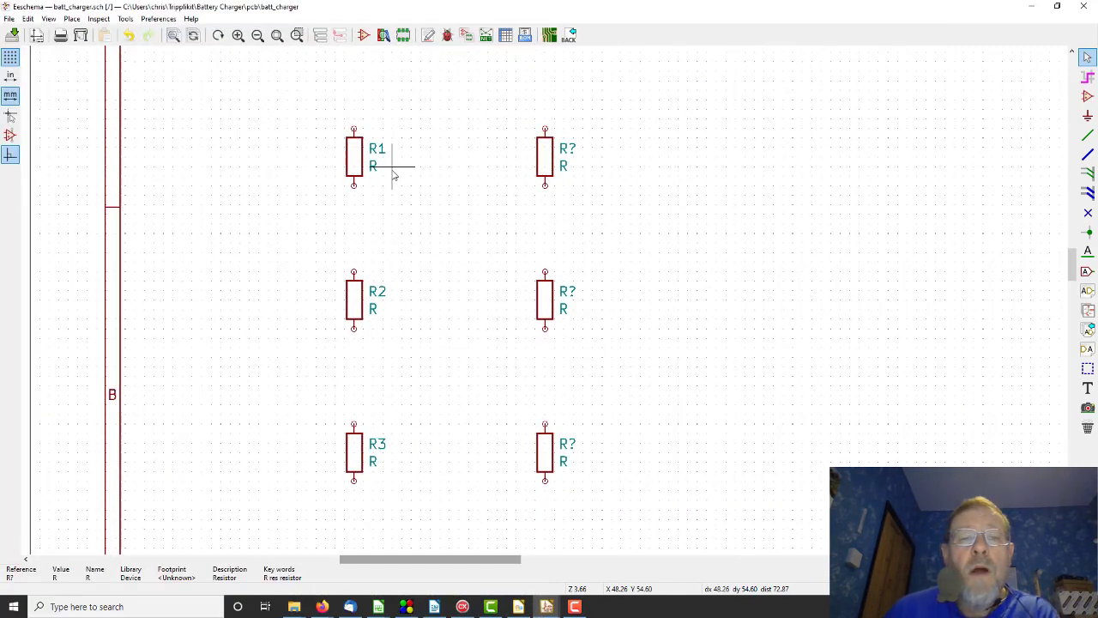
Set the value of resistor R1 to 82k
right_click(364, 157)
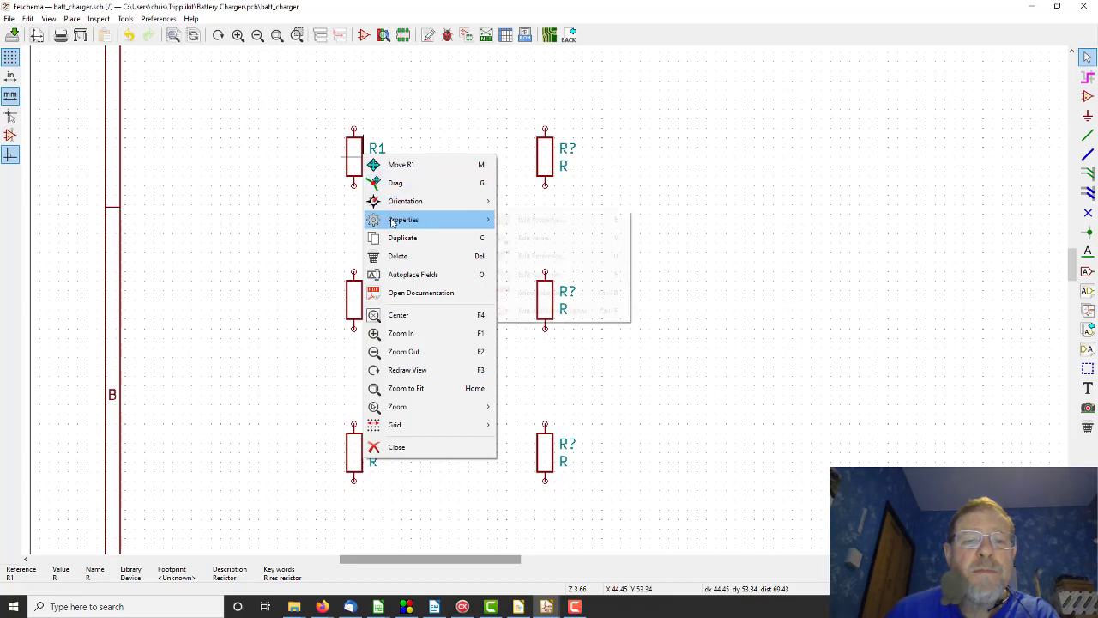
mouse_move(393, 221)
click(536, 239)
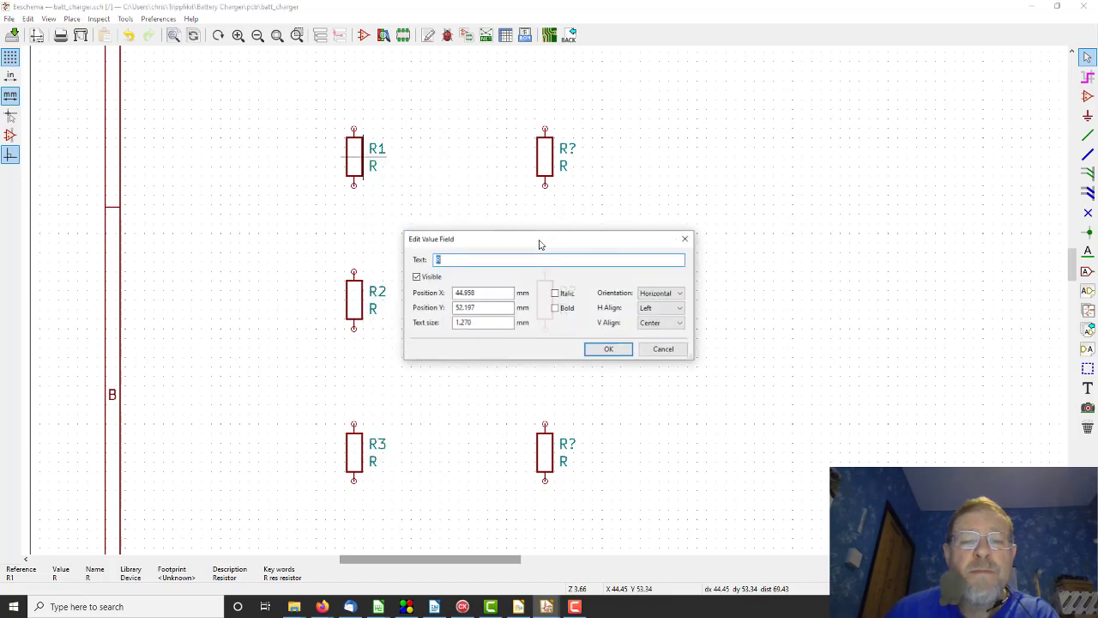
text(82)
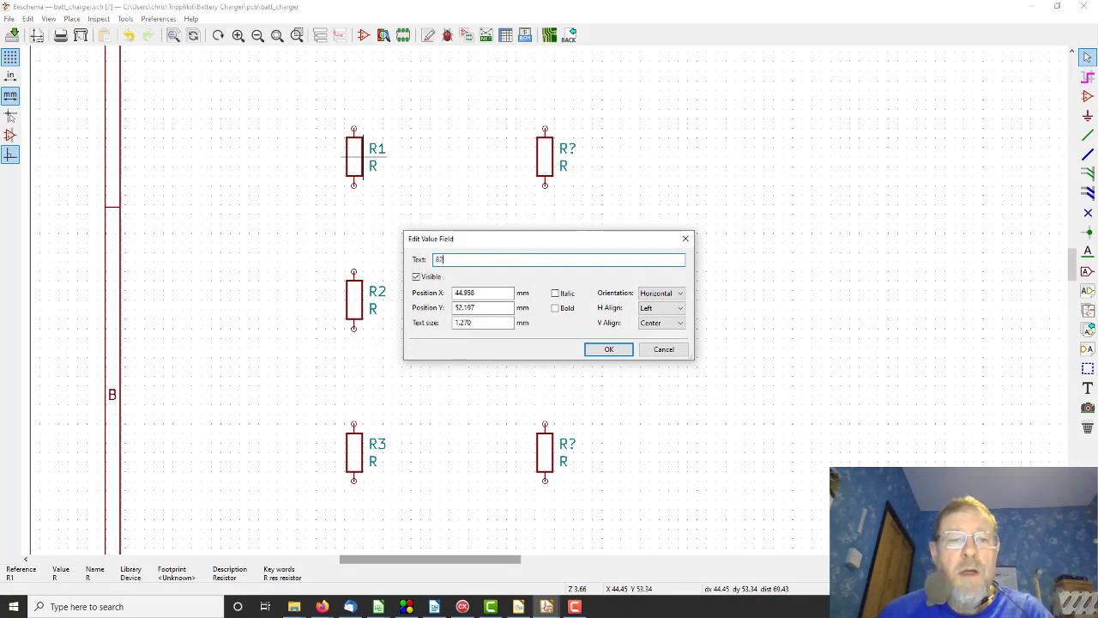
text(k)
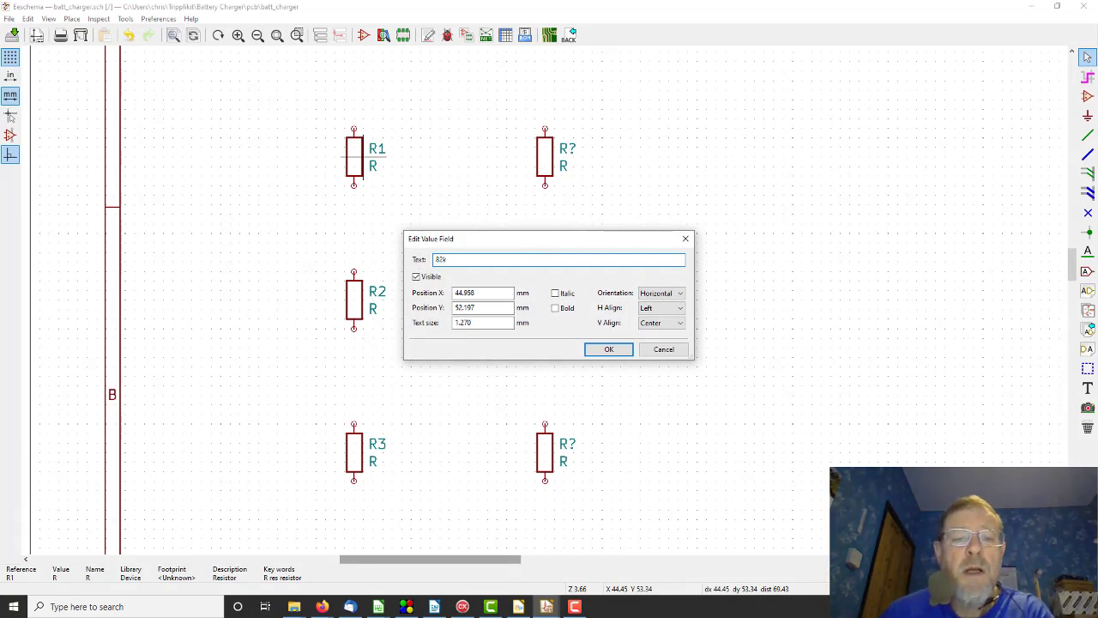
click(608, 350)
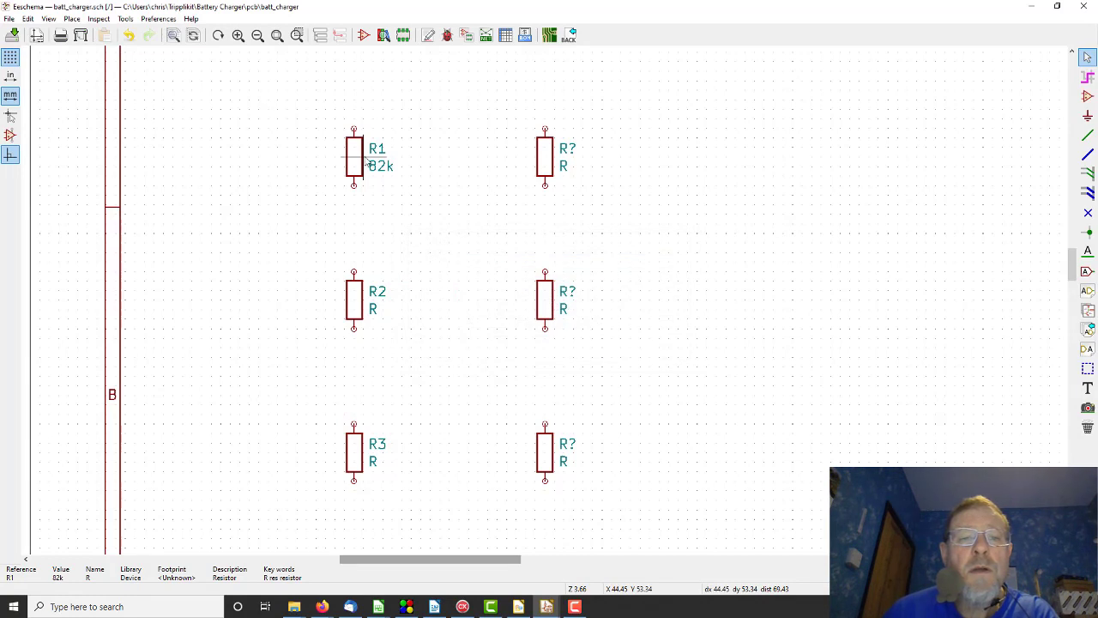
Set the value of resistor R2 to 82k
right_click(364, 290)
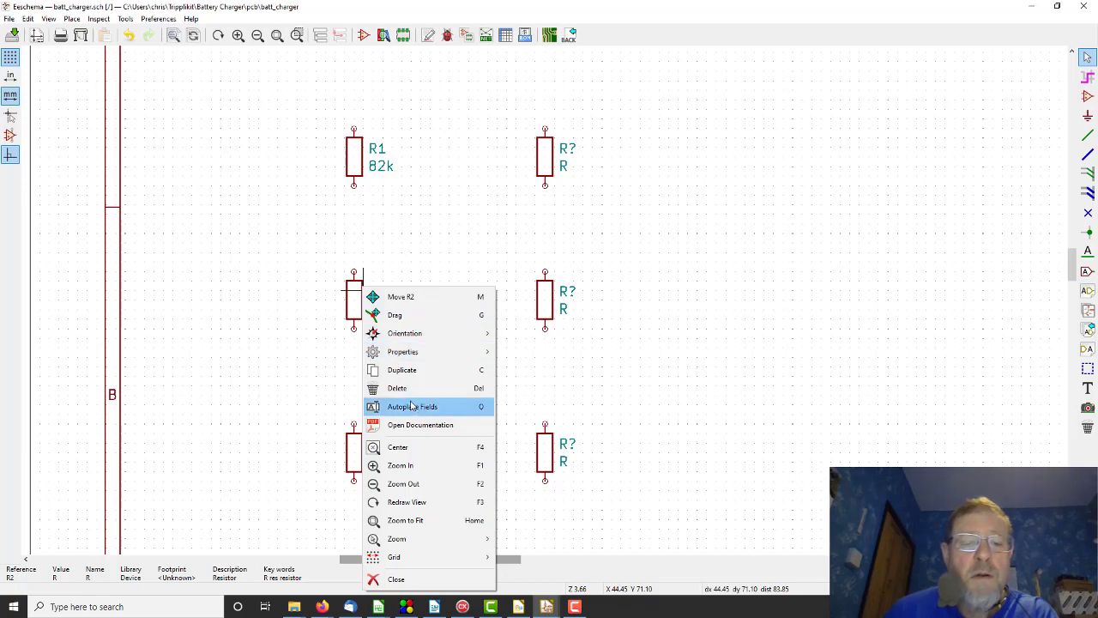
mouse_move(411, 353)
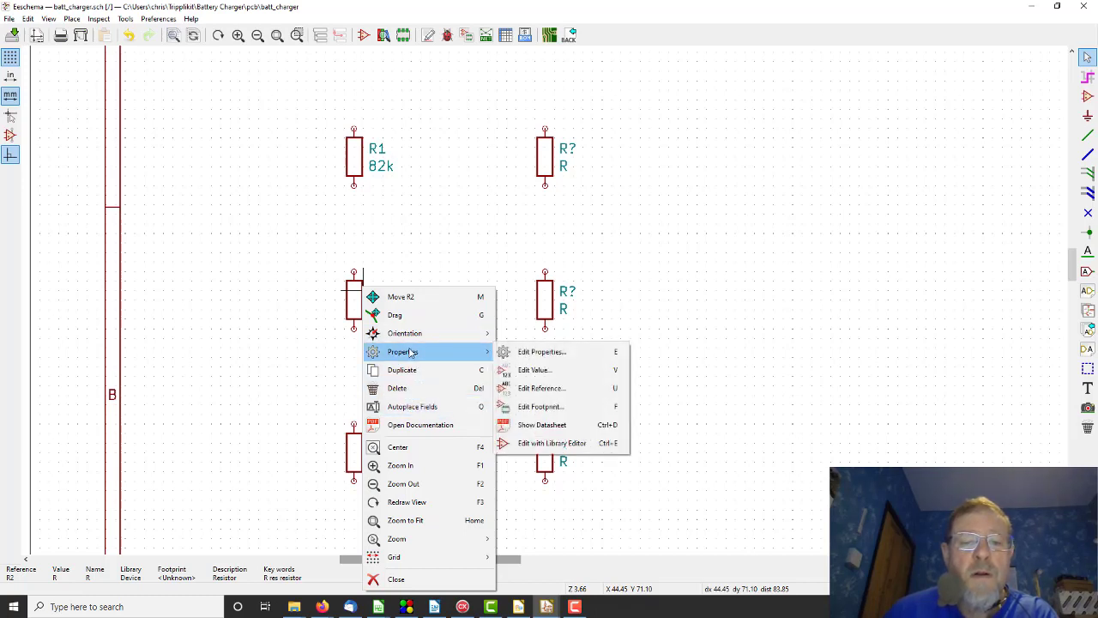
click(529, 370)
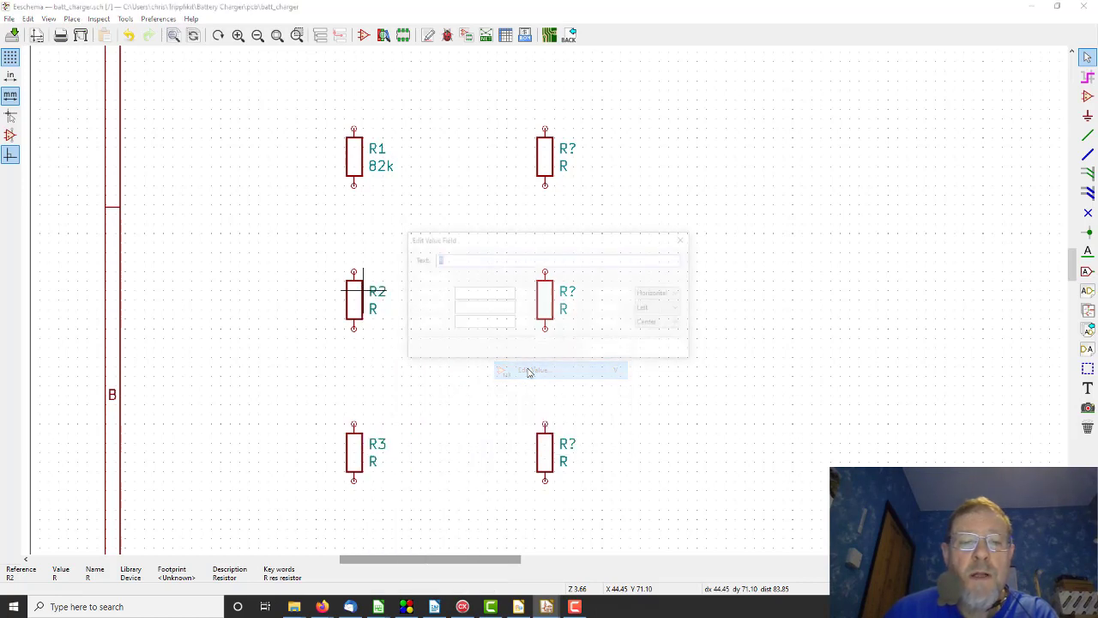
text(82k)
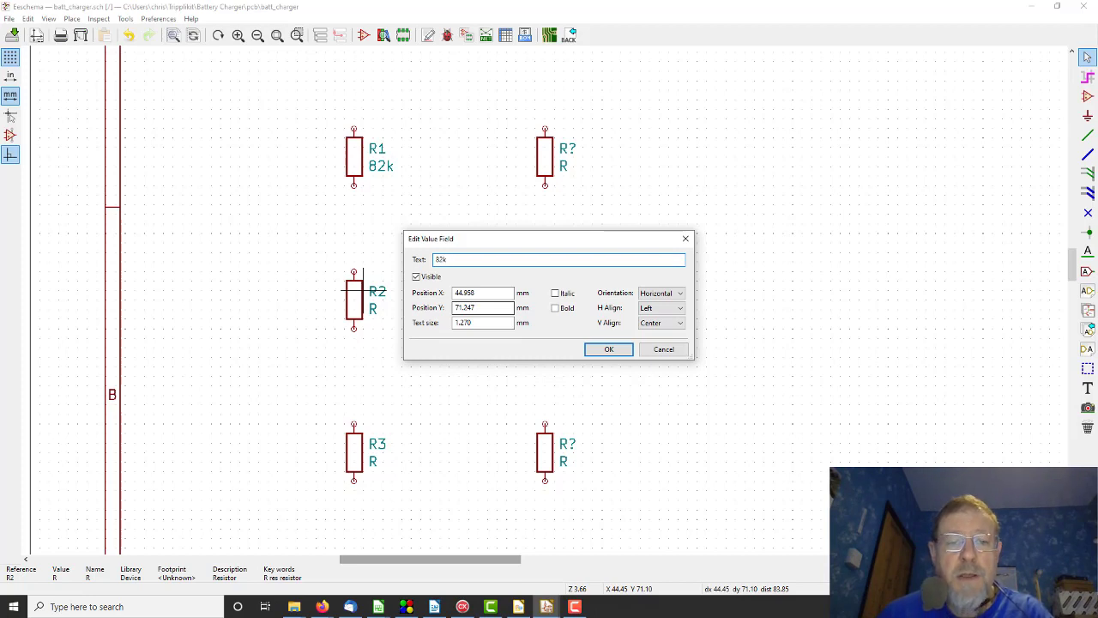
key(Return)
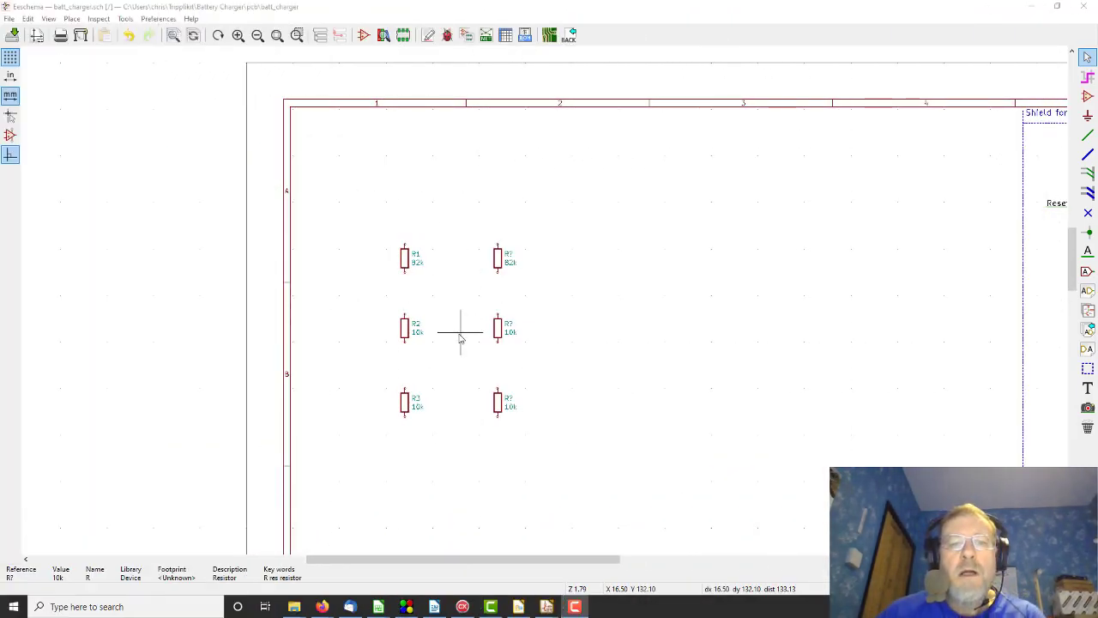
Place a GND power symbol from the power library below and between the two resistor columns
scroll(460, 338, up, 2)
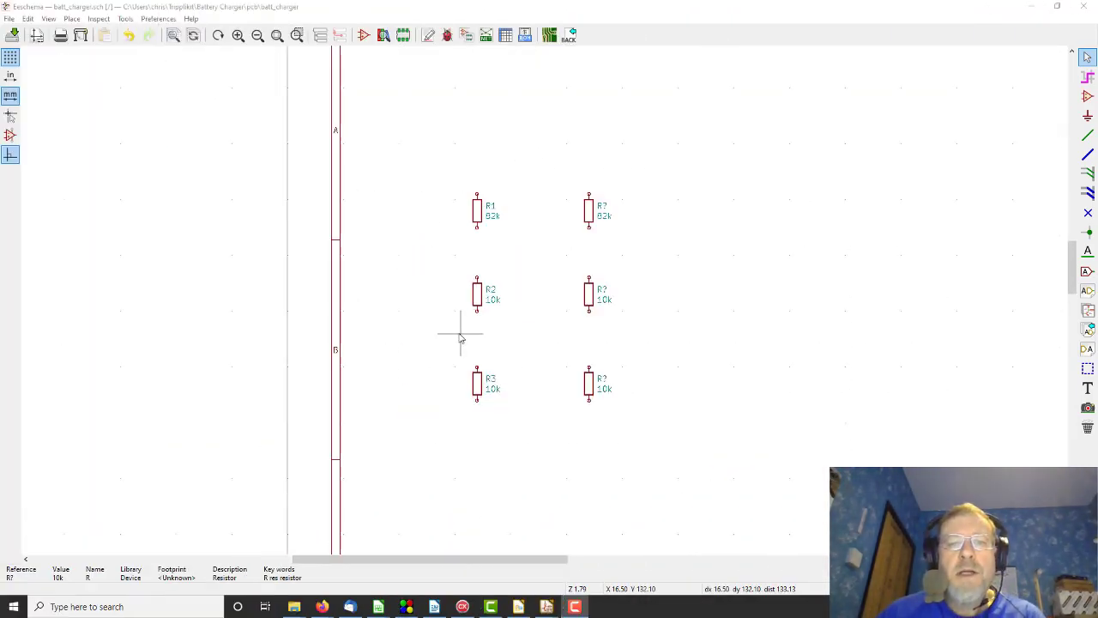
scroll(460, 337, up, 1)
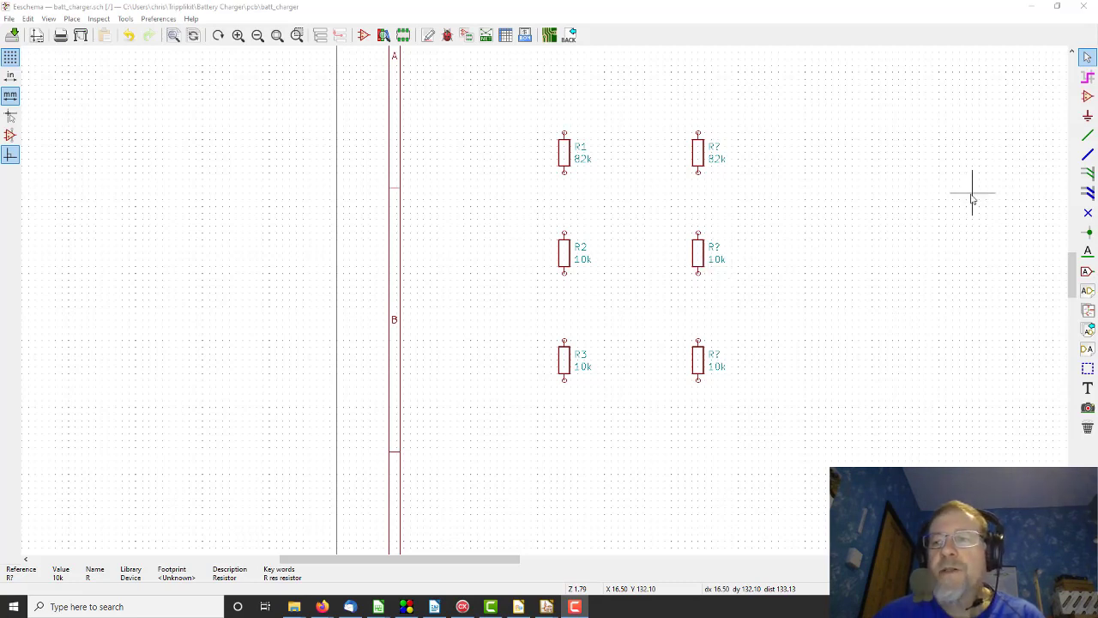
click(1088, 118)
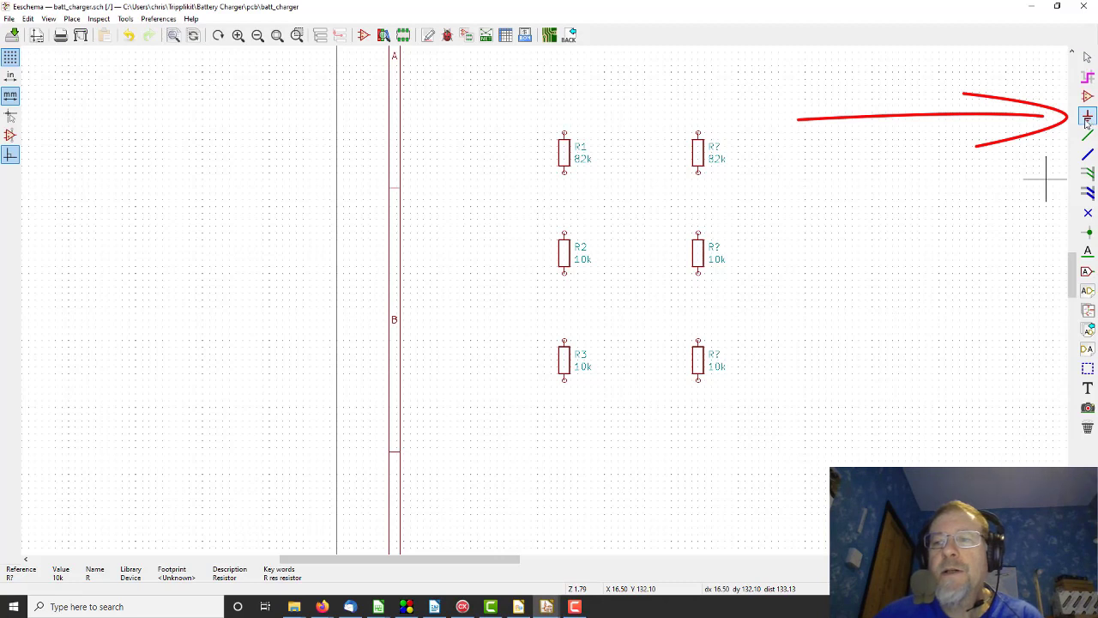
click(637, 420)
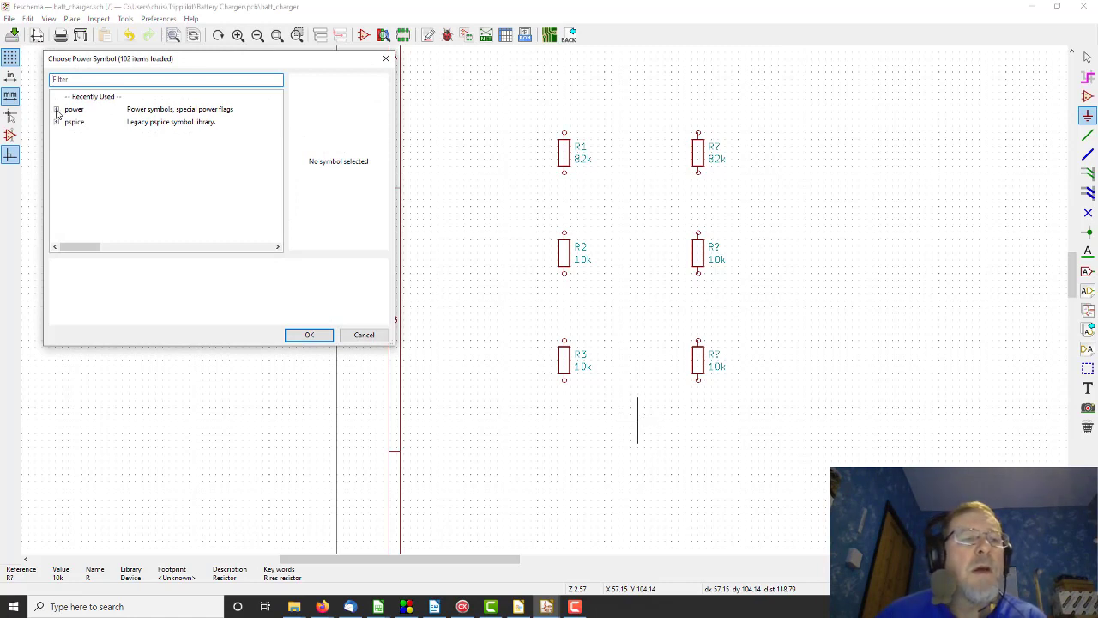
click(56, 110)
scroll(131, 173, down, 5)
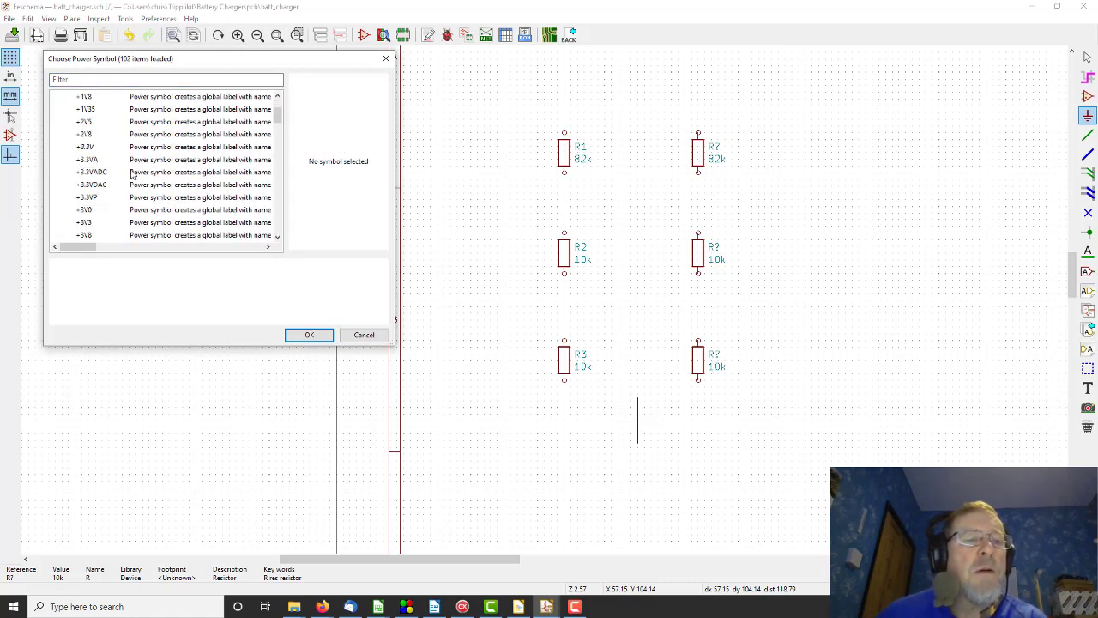
scroll(131, 173, down, 5)
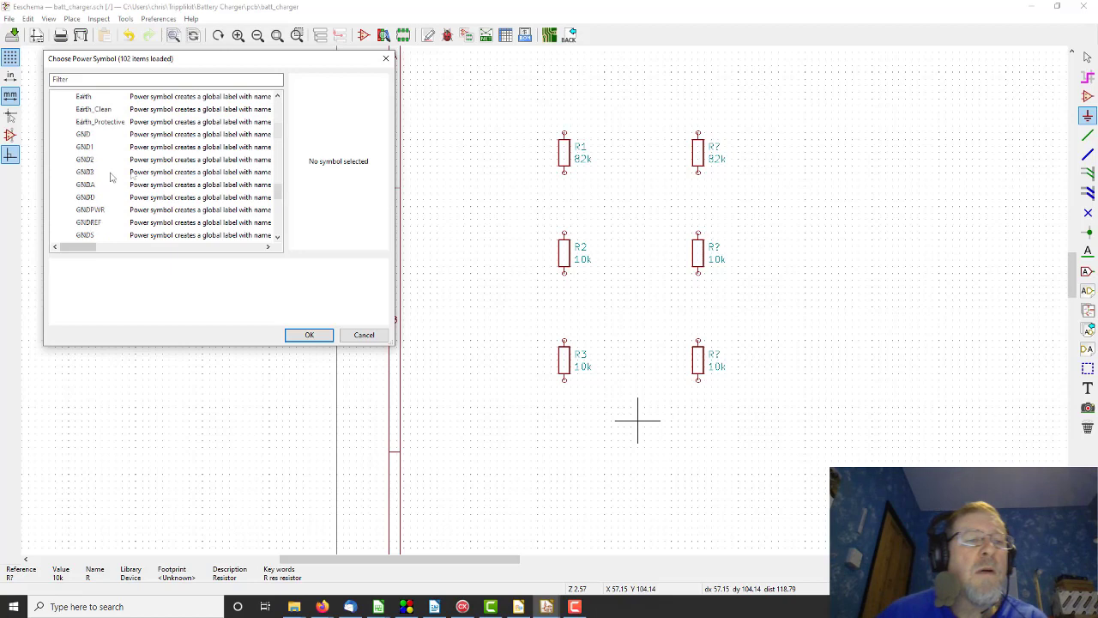
click(81, 135)
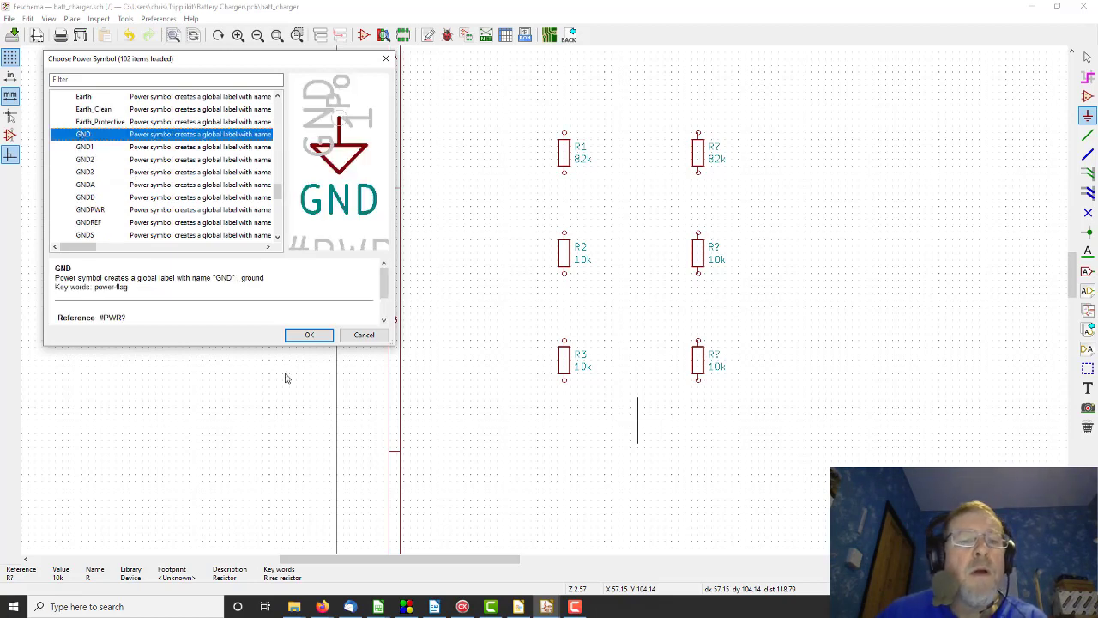
click(310, 337)
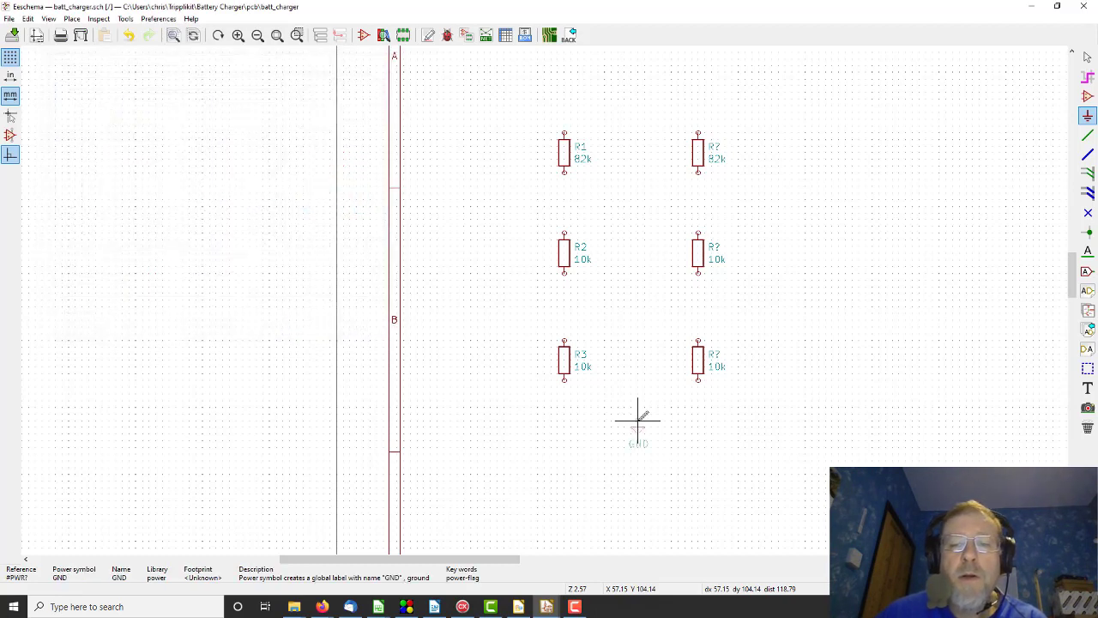
click(637, 420)
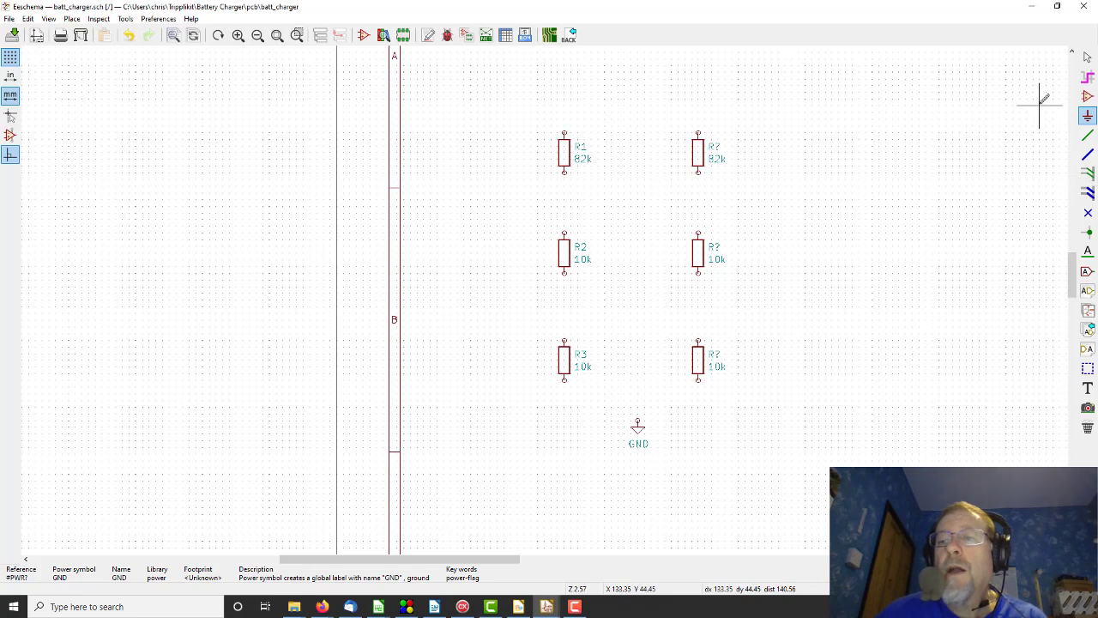
Wire R1, R2 and R3 in series and connect the lower end of R3 to the GND symbol
click(1086, 137)
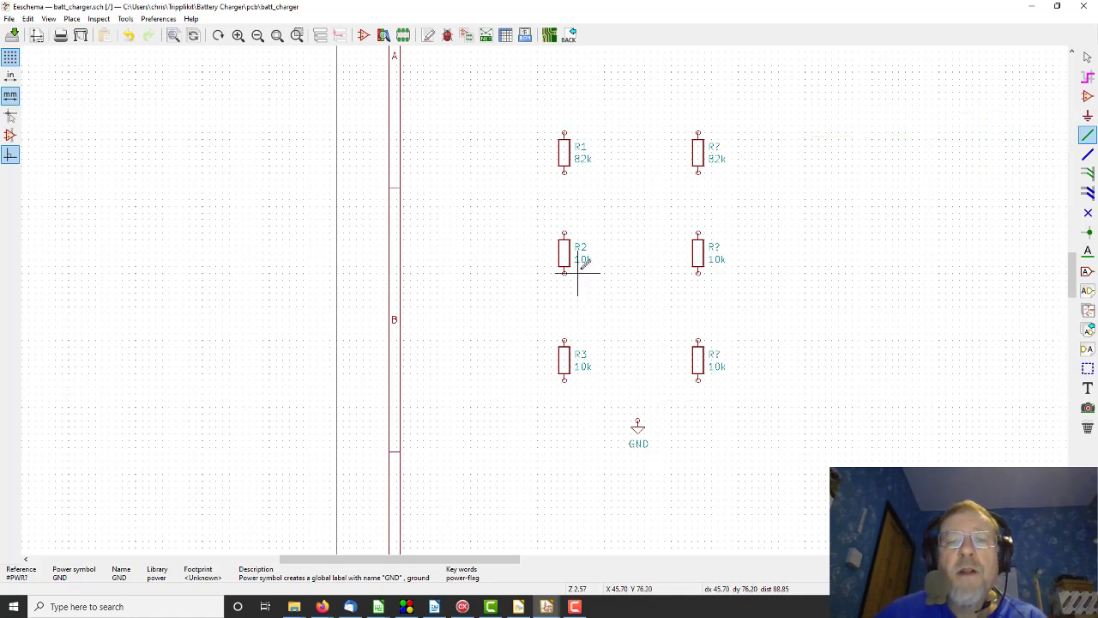
click(563, 173)
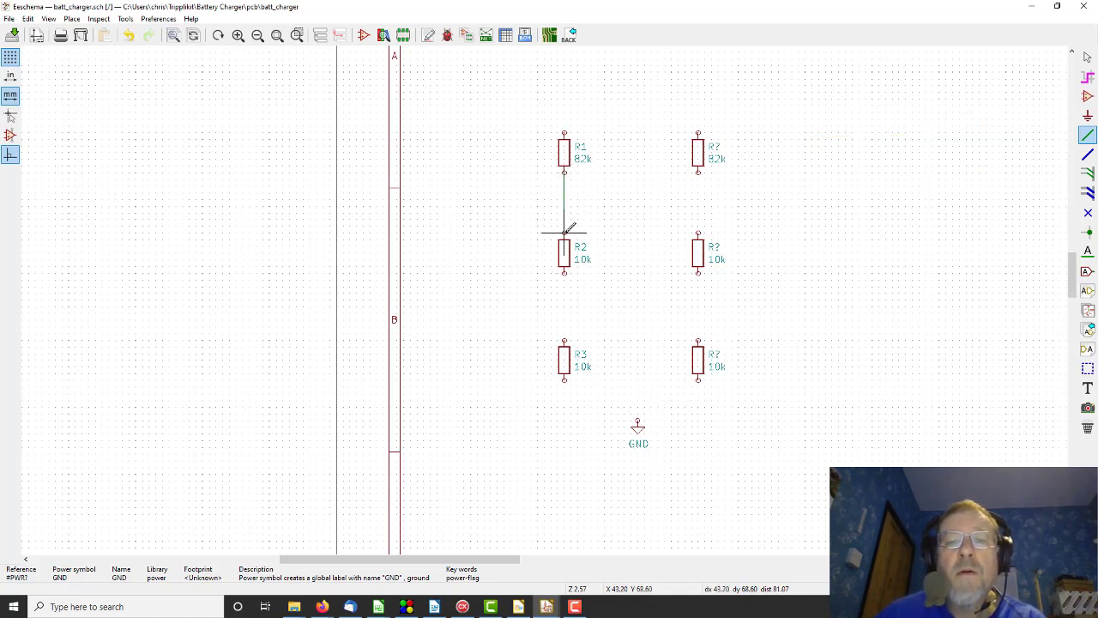
click(563, 238)
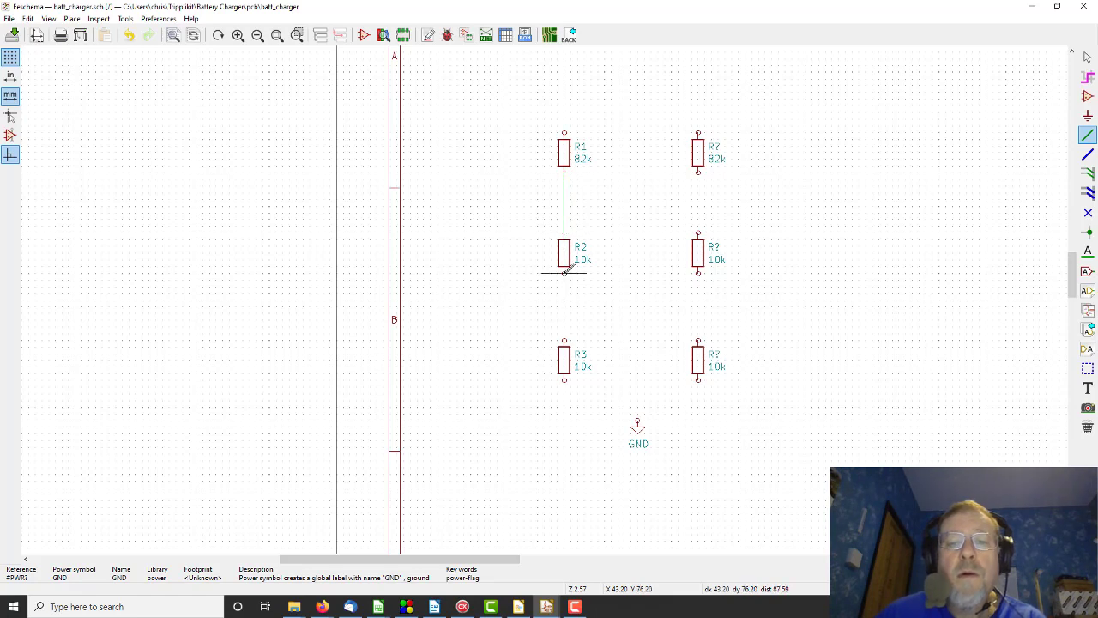
click(564, 341)
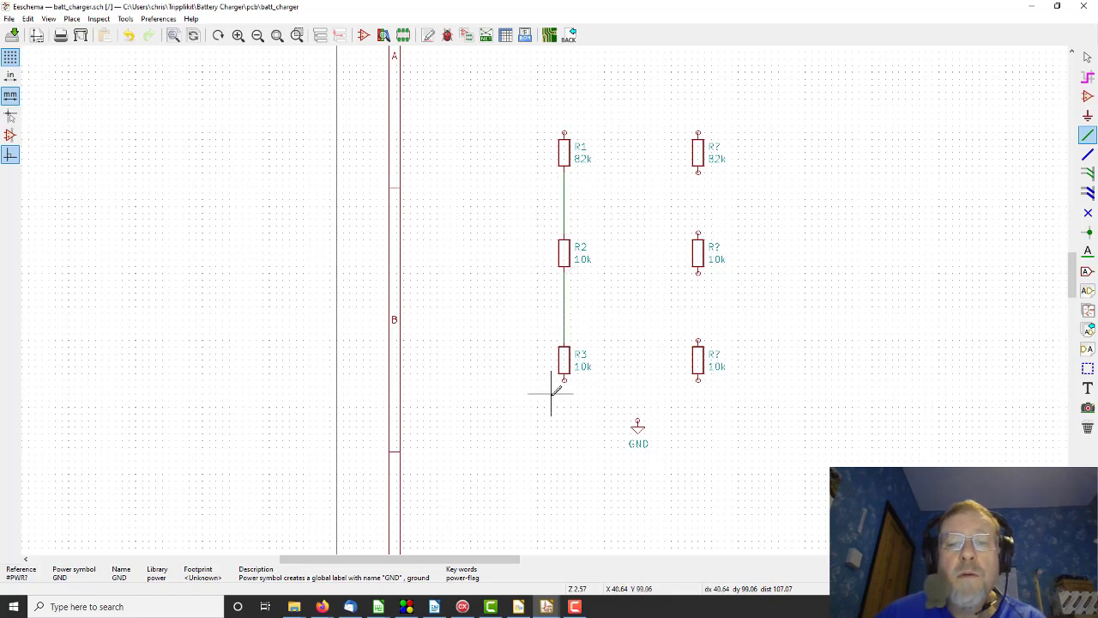
click(564, 378)
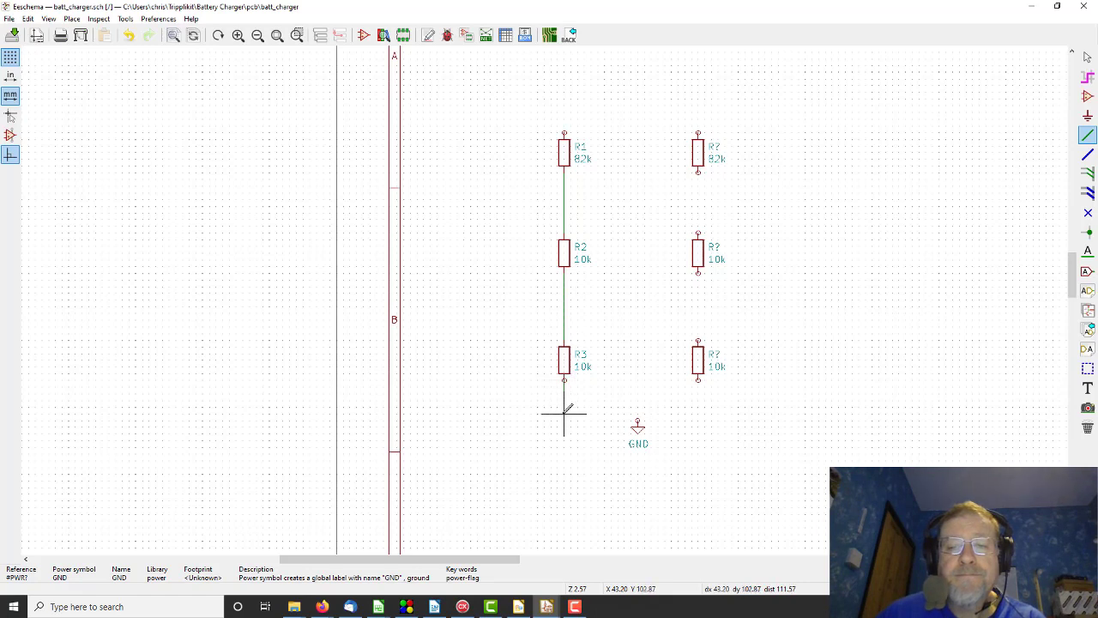
click(637, 420)
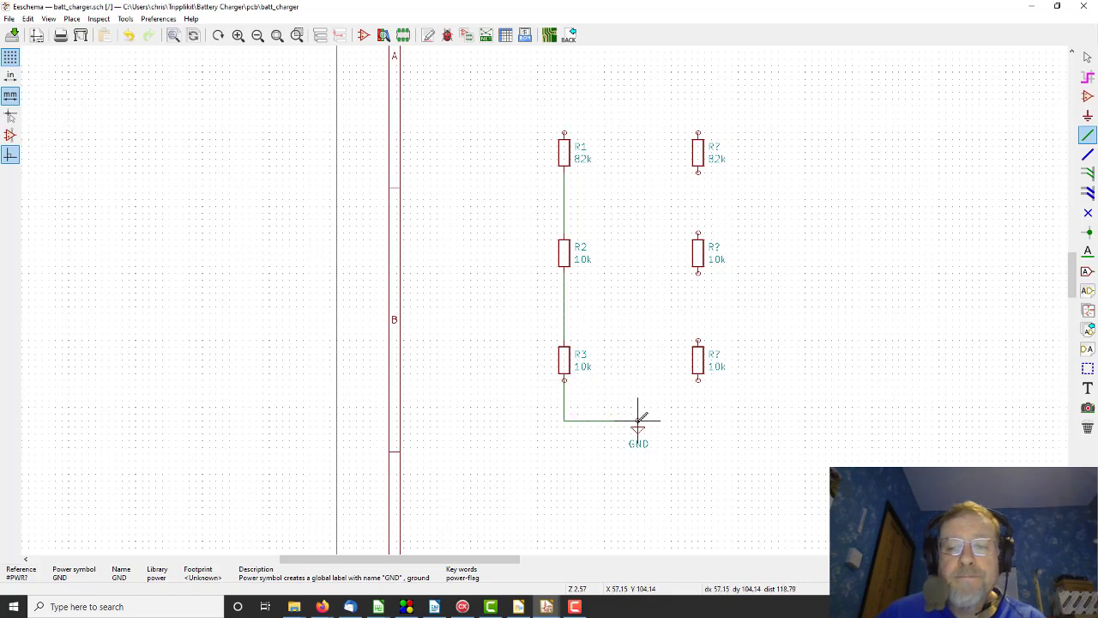
Wire the three resistors of the right column in series and connect the lowest one to the GND symbol
click(698, 378)
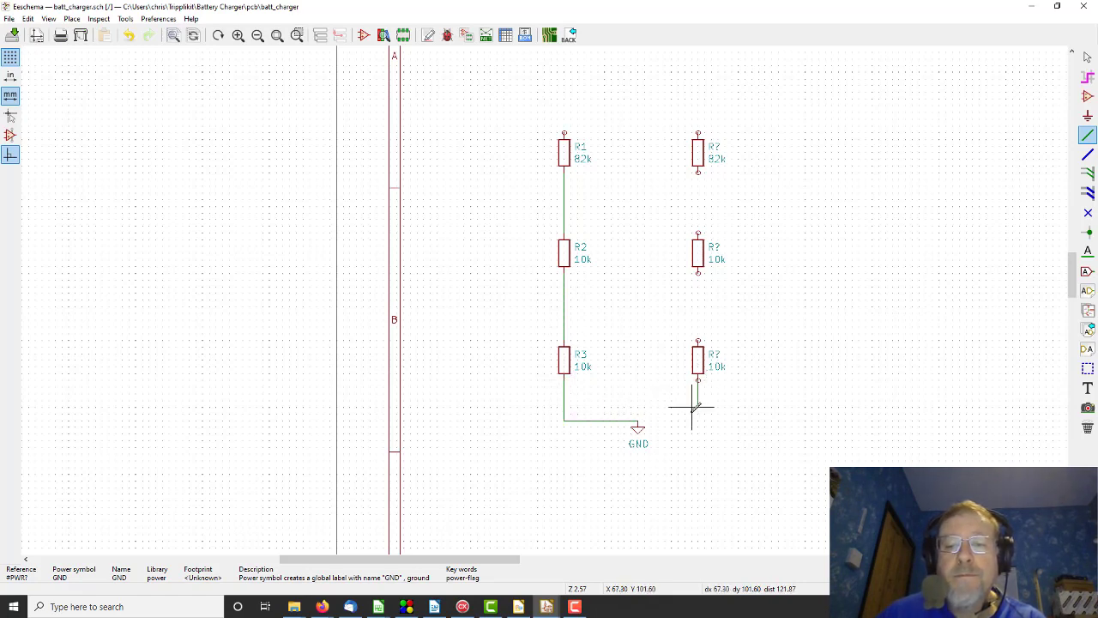
click(638, 419)
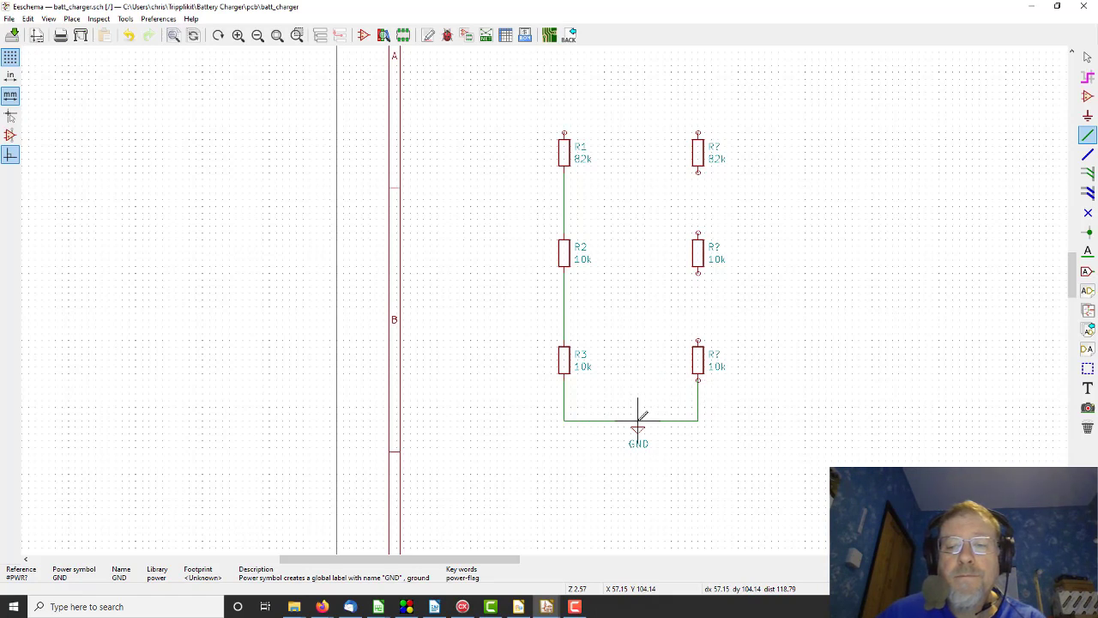
click(698, 340)
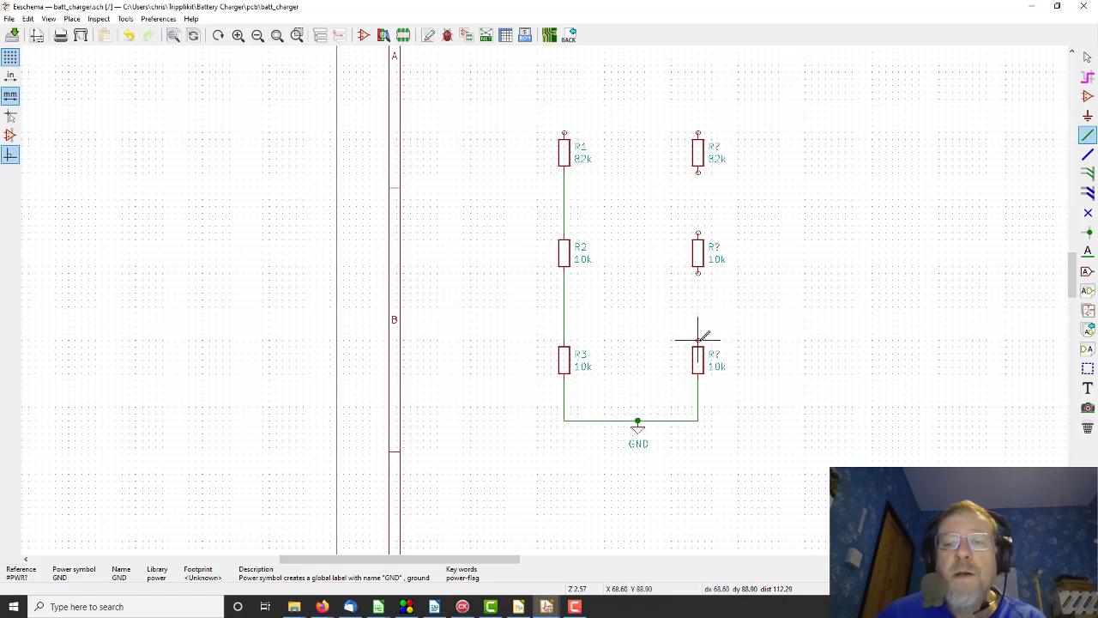
click(697, 273)
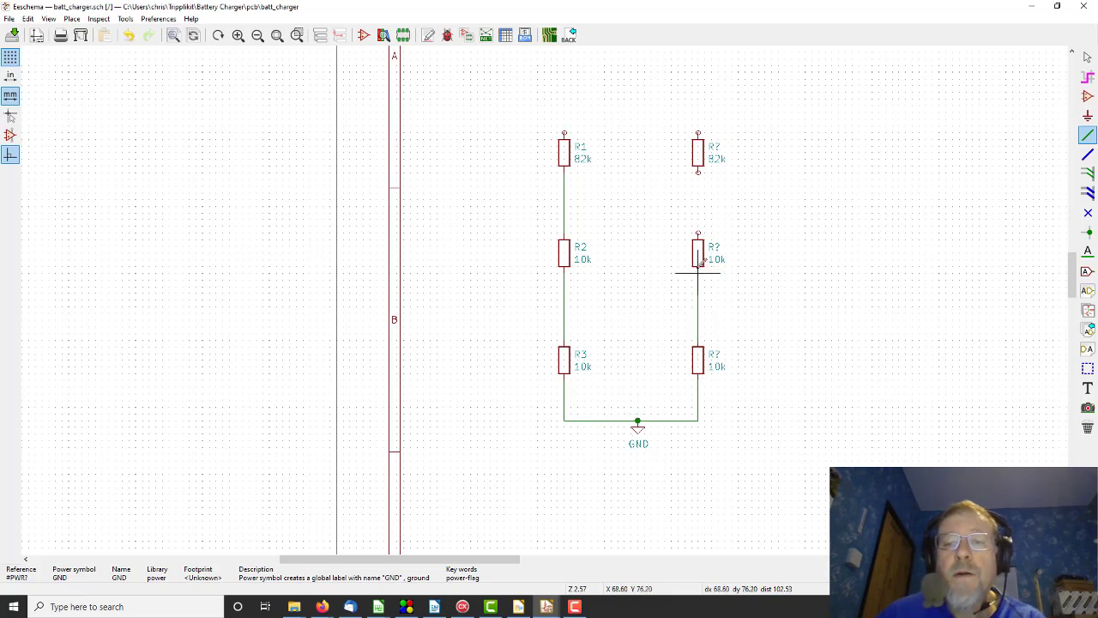
click(697, 231)
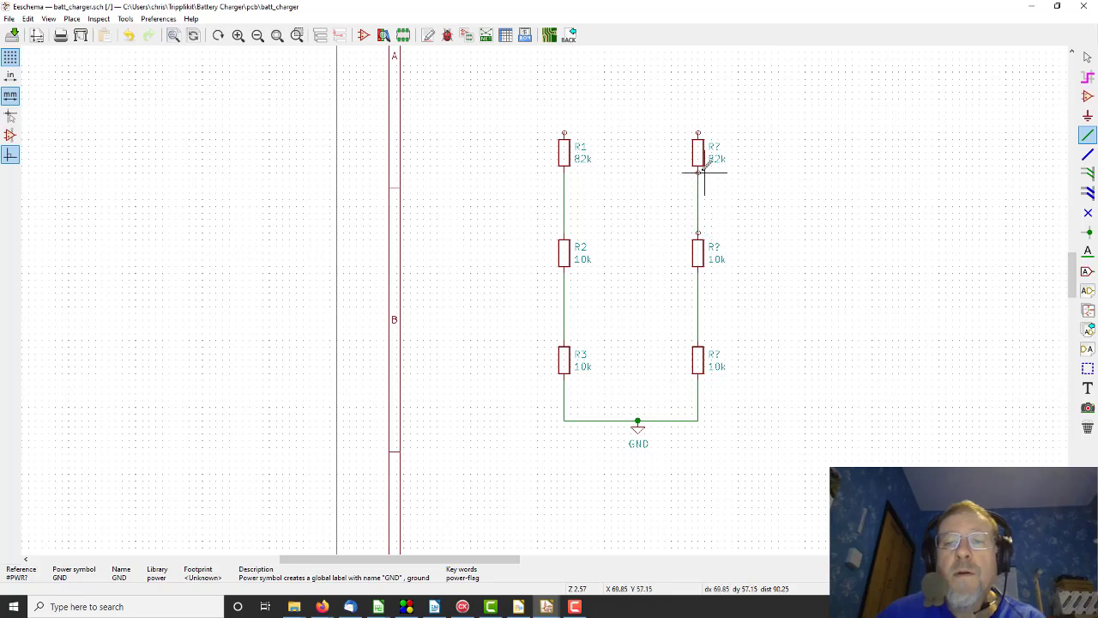
click(698, 172)
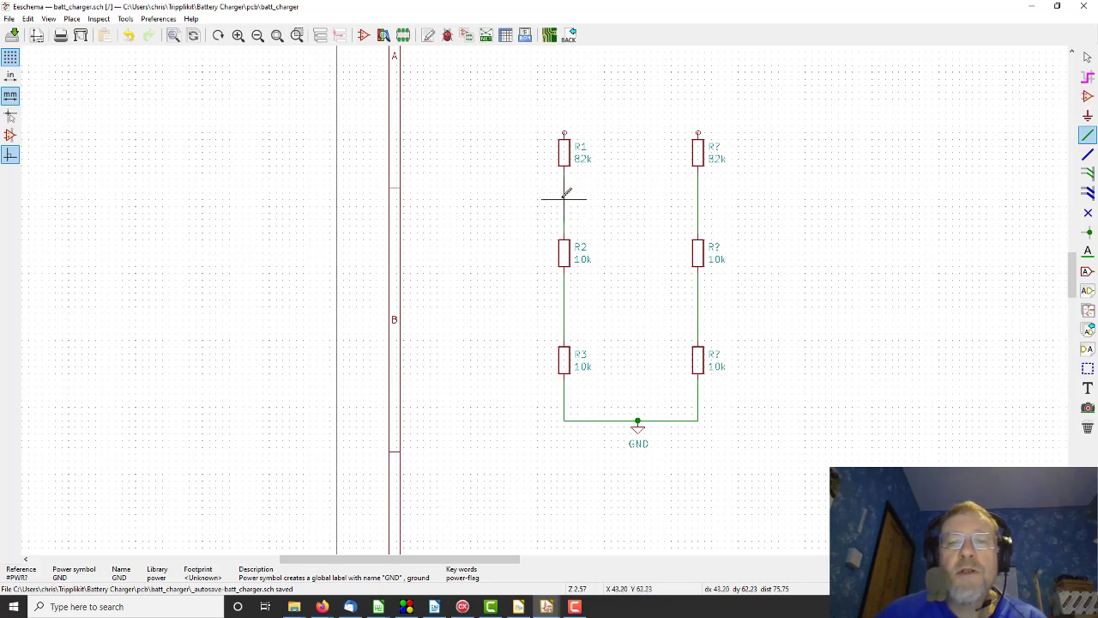
Draw open-ended wire stubs about 11 mm long, leftward from the R1–R2 and R2–R3 connections
click(564, 198)
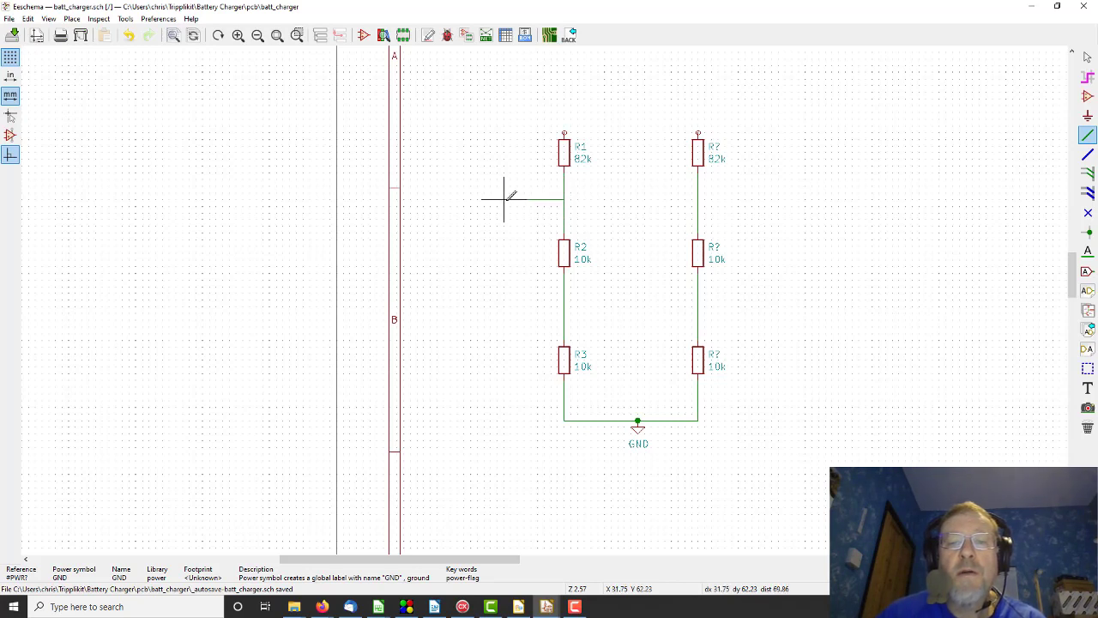
double_click(504, 198)
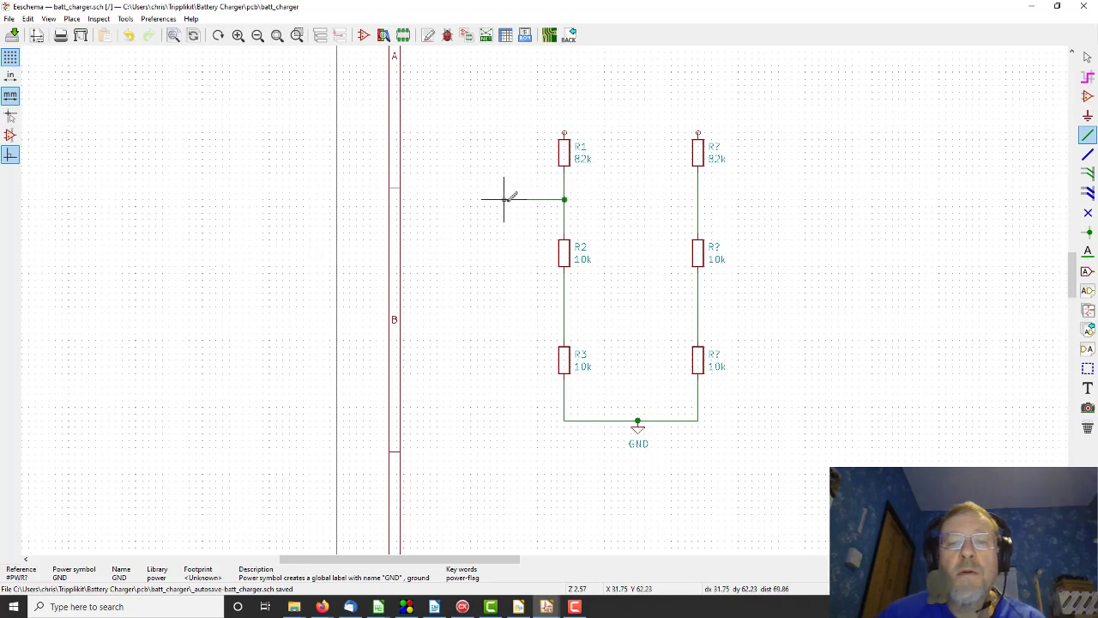
click(564, 306)
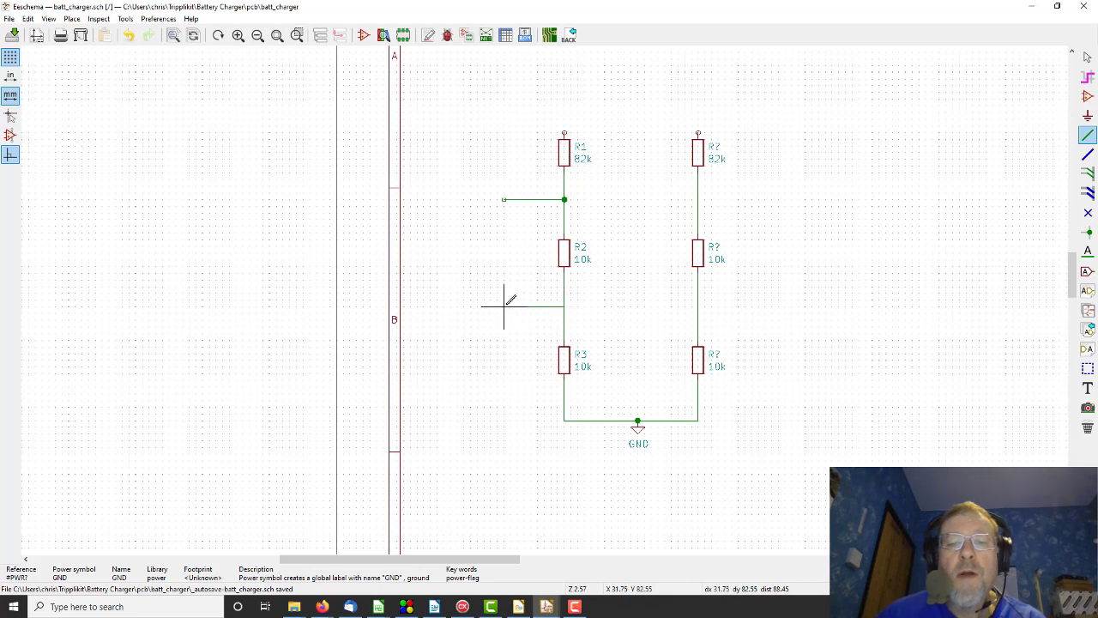
double_click(504, 306)
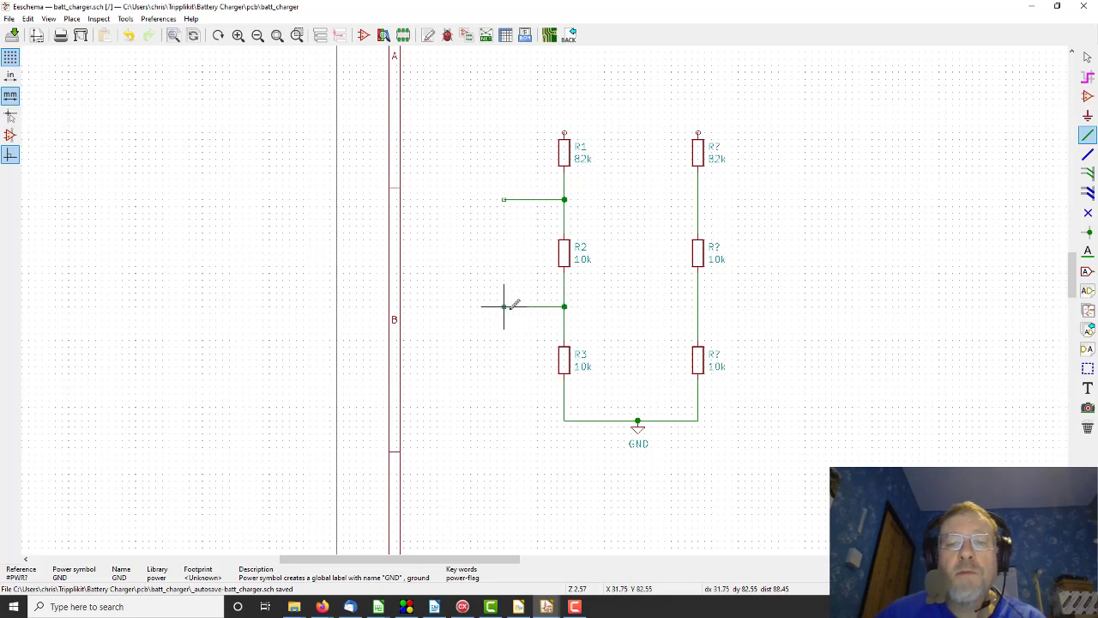
Draw open-ended wire stubs rightward from both resistor connections in the right column, the lower about 13 mm and the upper about 11 mm long
click(698, 307)
double_click(764, 306)
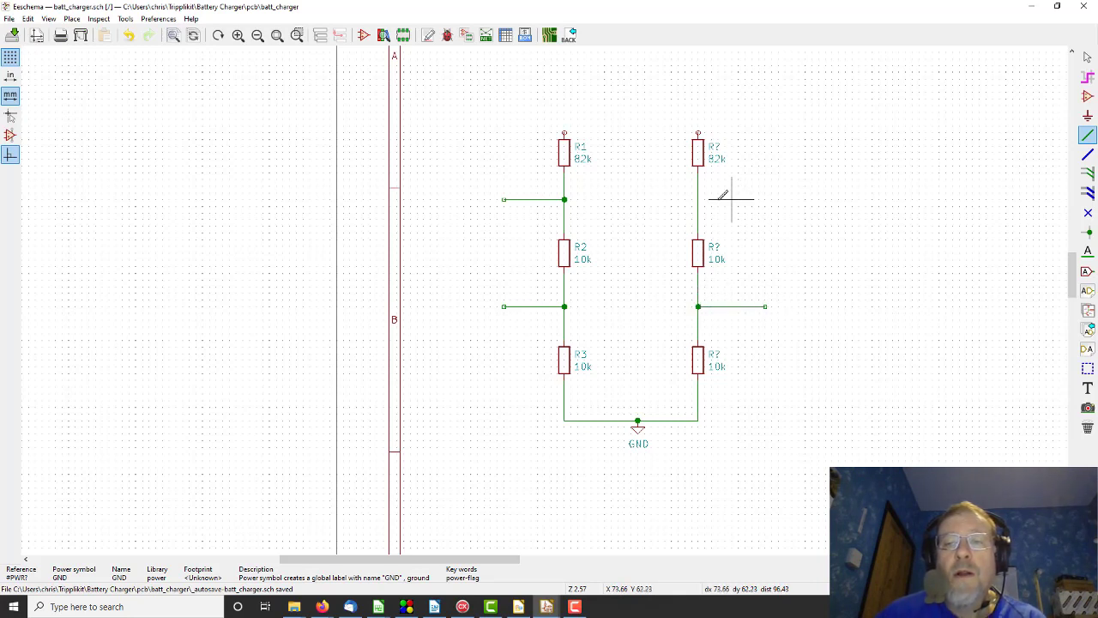
click(697, 199)
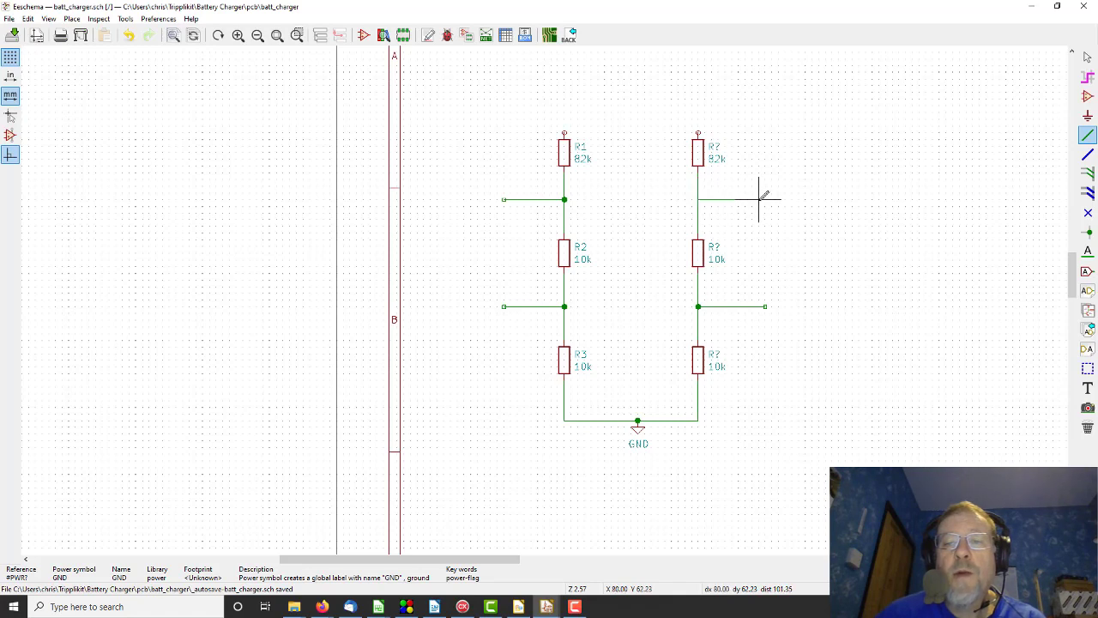
double_click(759, 199)
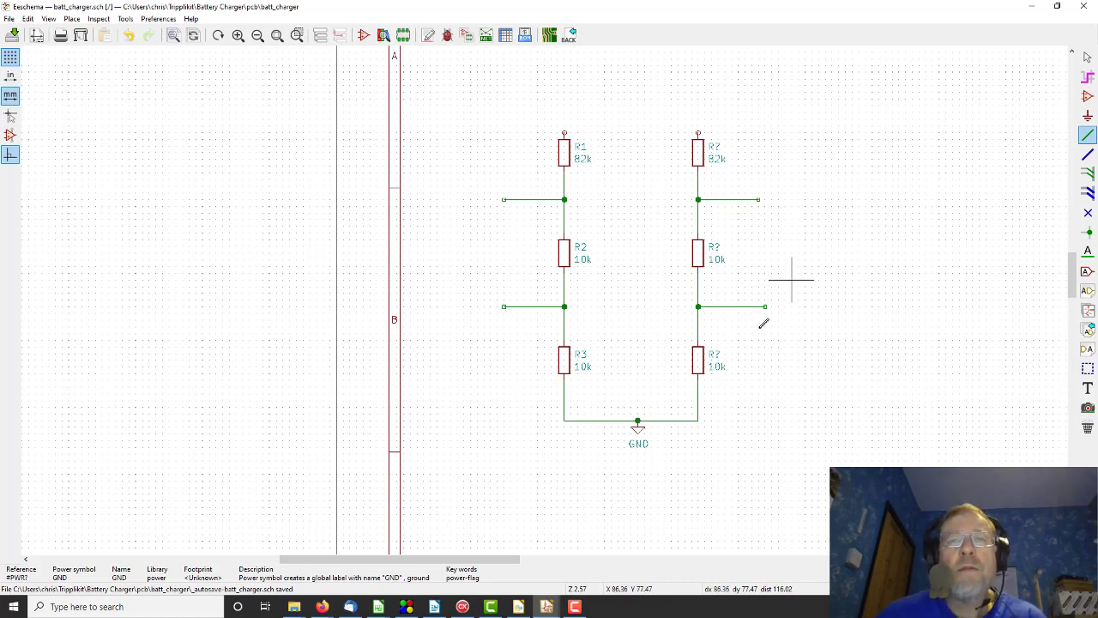
Label the wire stub from the R1–R2 connection A0, picking the name from the existing Arduino pin labels
drag(512, 562, 805, 565)
mouse_move(336, 174)
mouse_down()
mouse_move(336, 213)
mouse_move(459, 177)
mouse_move(336, 176)
mouse_up()
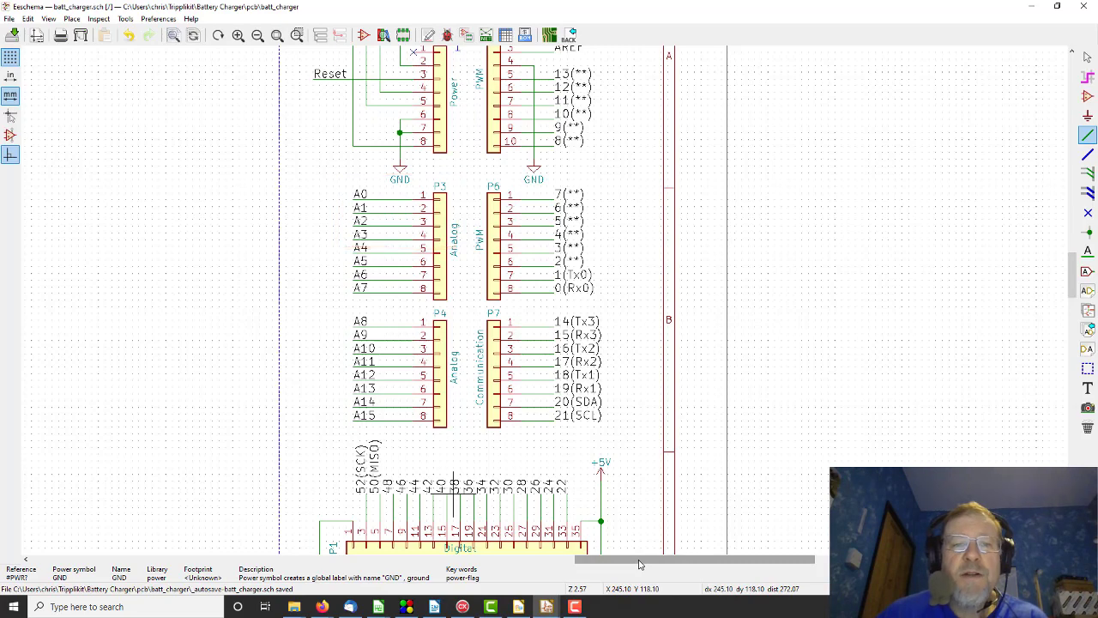
drag(639, 564, 386, 562)
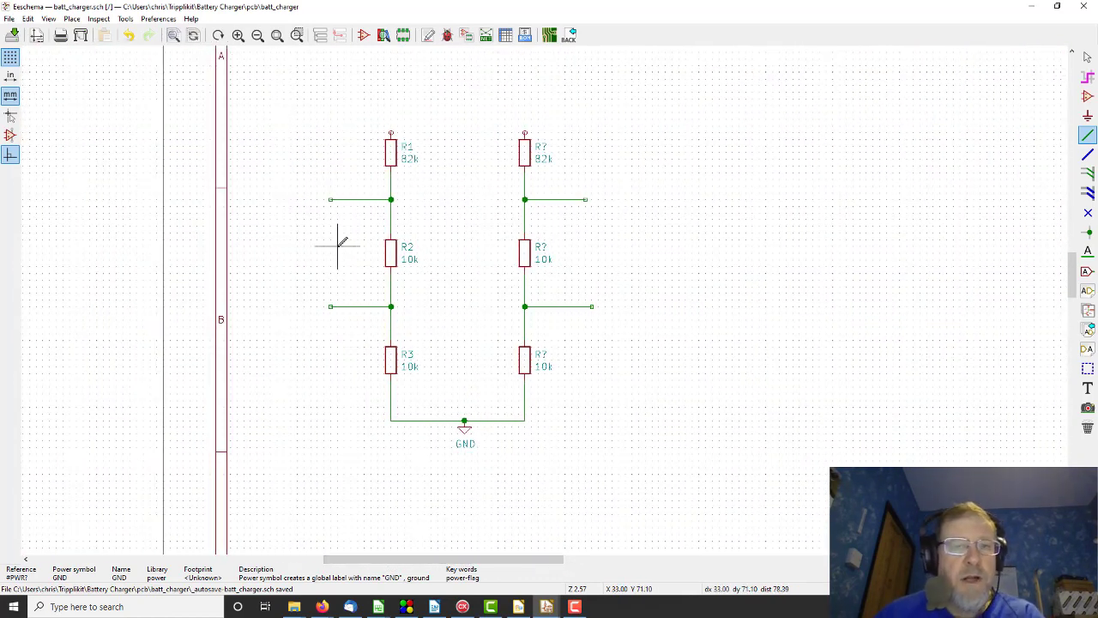
key(Escape)
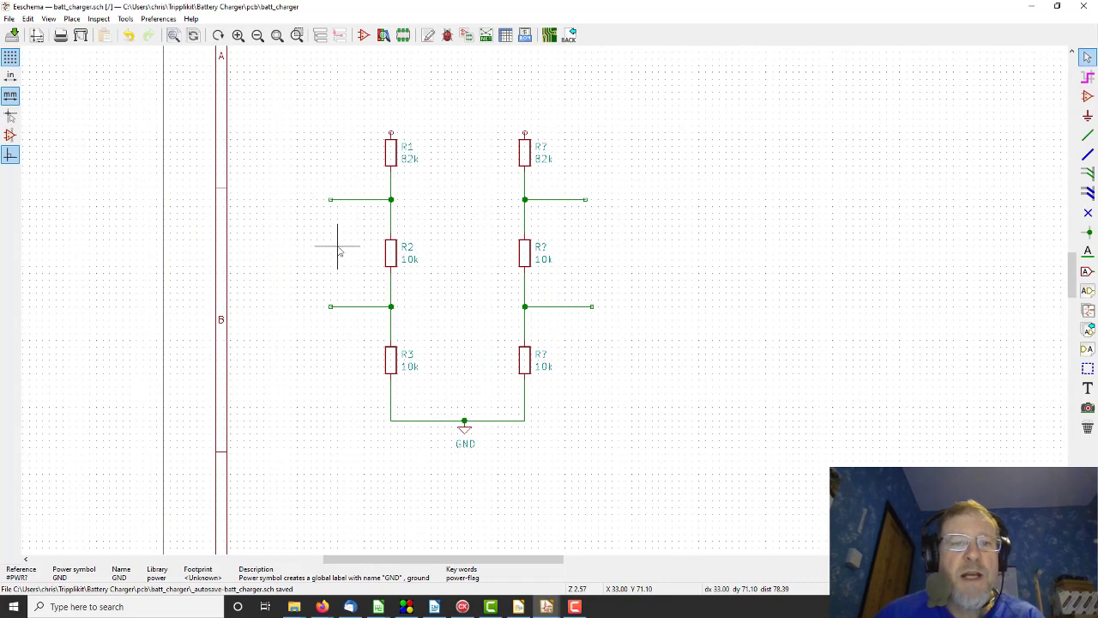
right_click(356, 202)
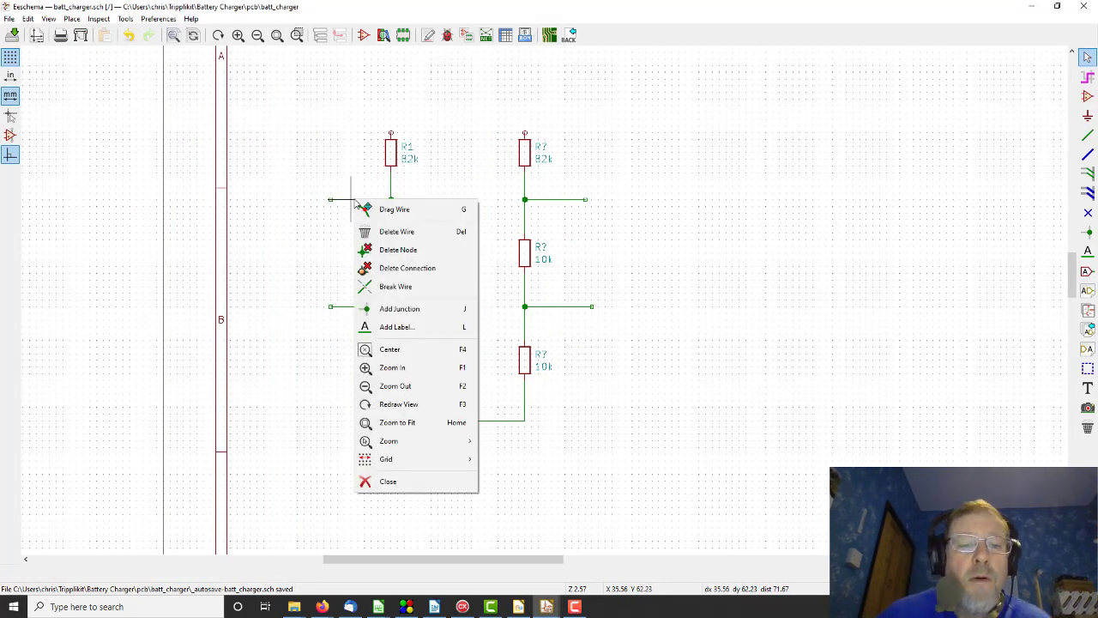
click(387, 329)
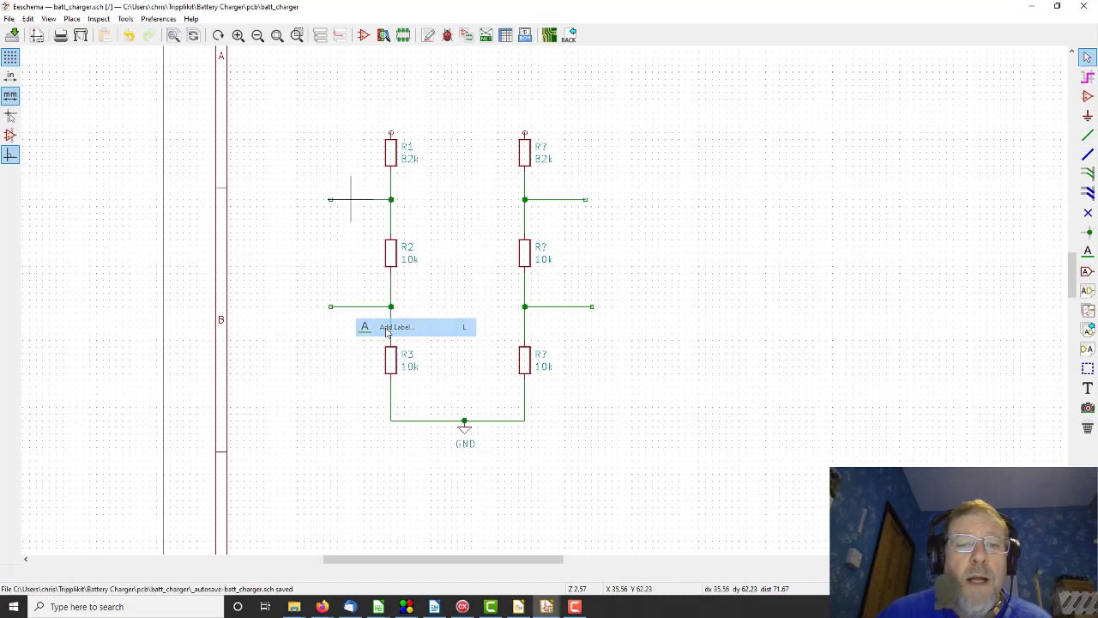
click(663, 253)
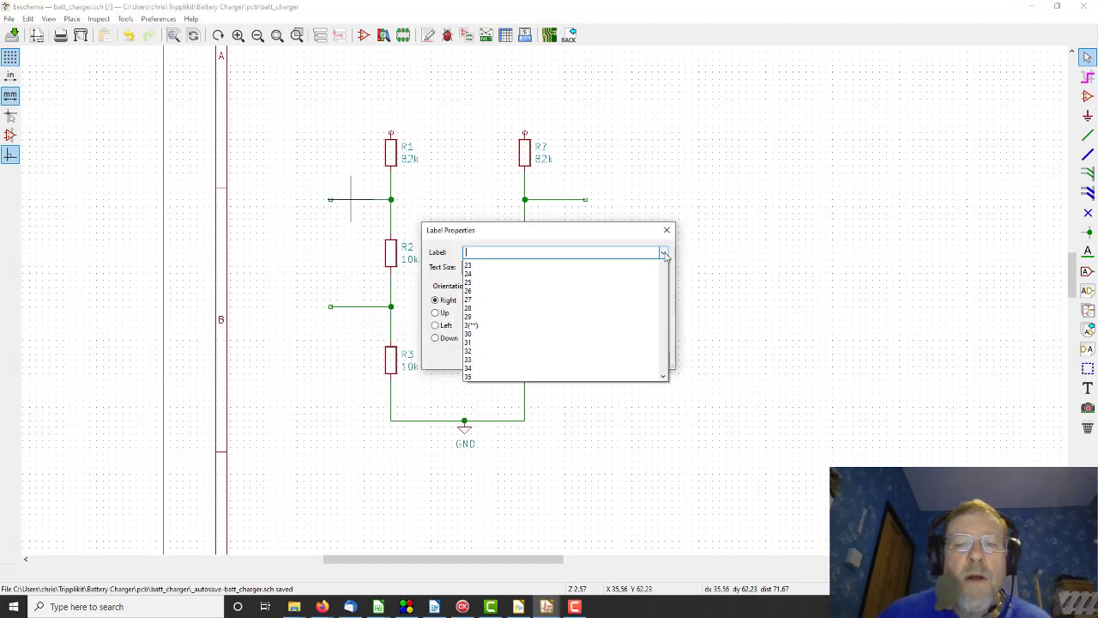
scroll(577, 383, down, 2)
scroll(577, 383, down, 9)
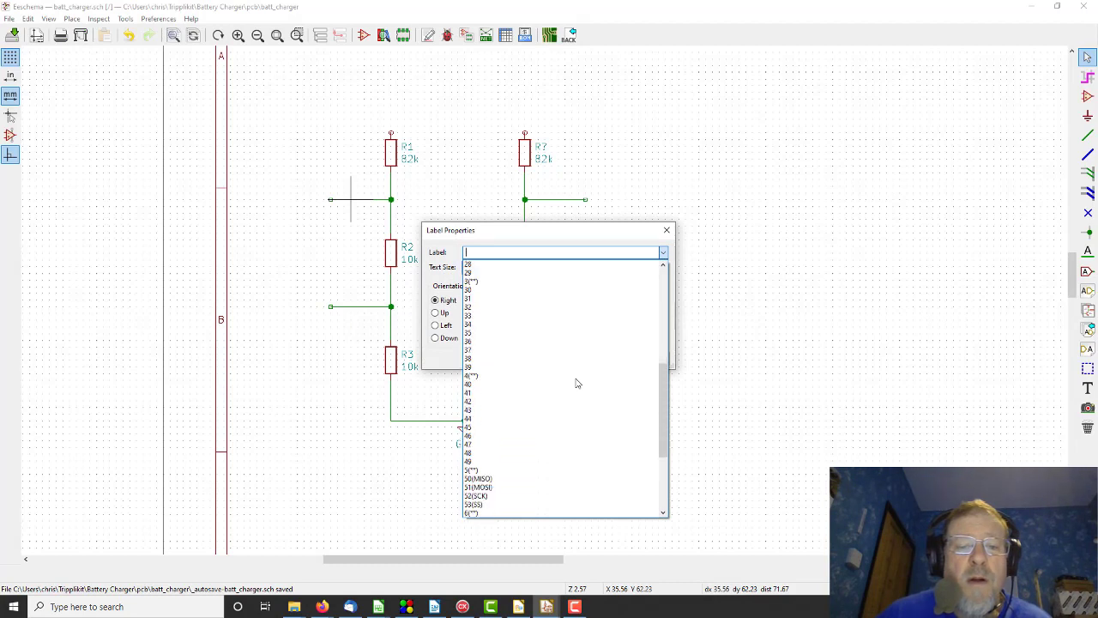
scroll(577, 383, down, 1)
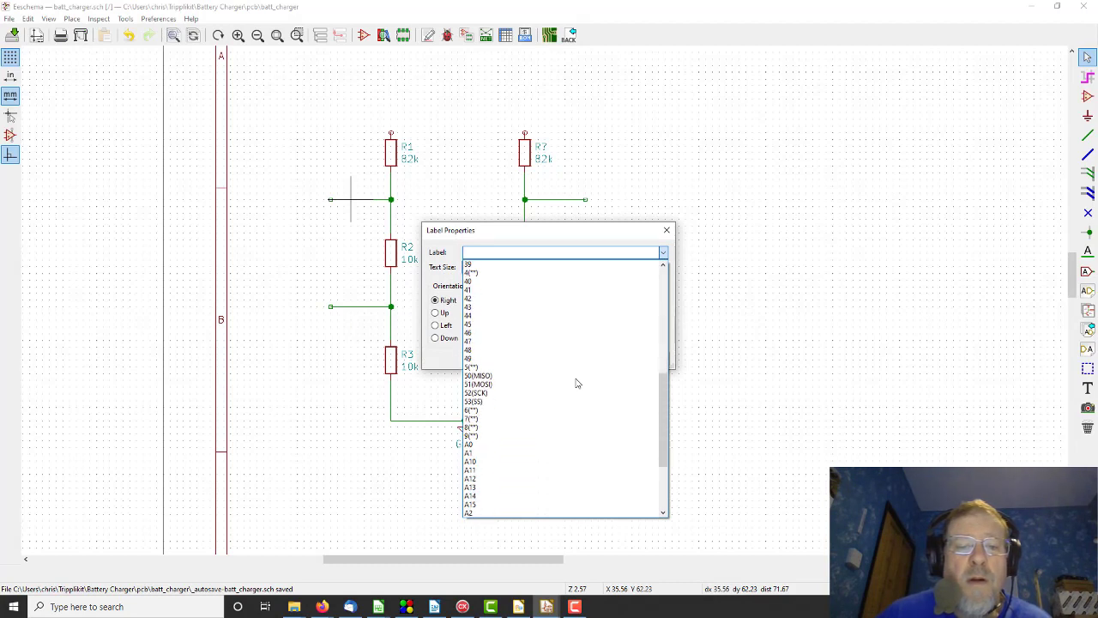
click(472, 444)
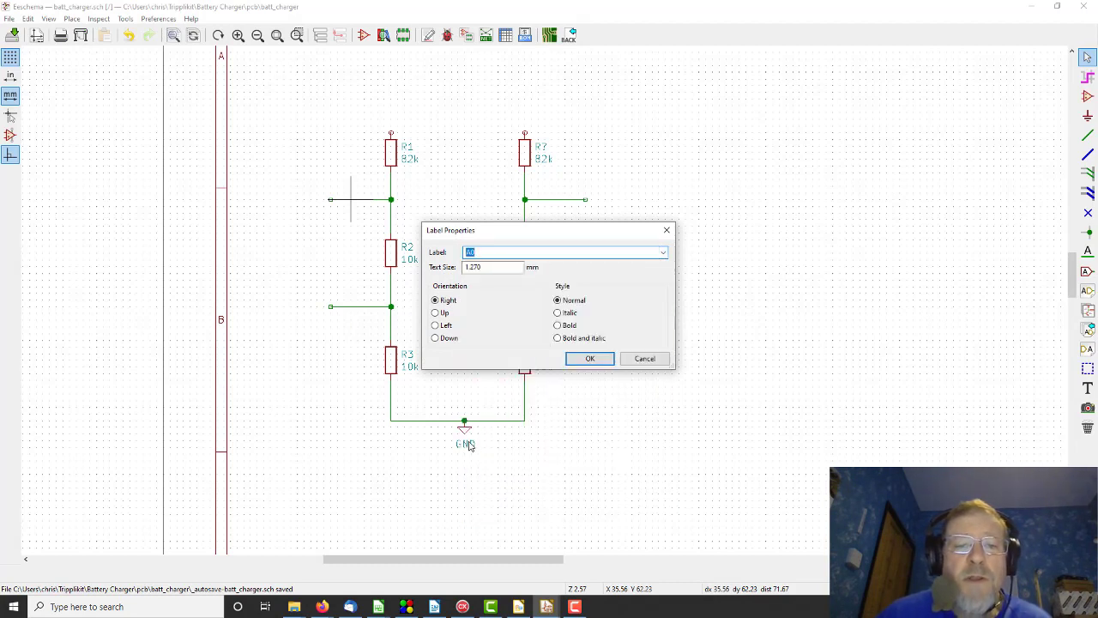
click(589, 358)
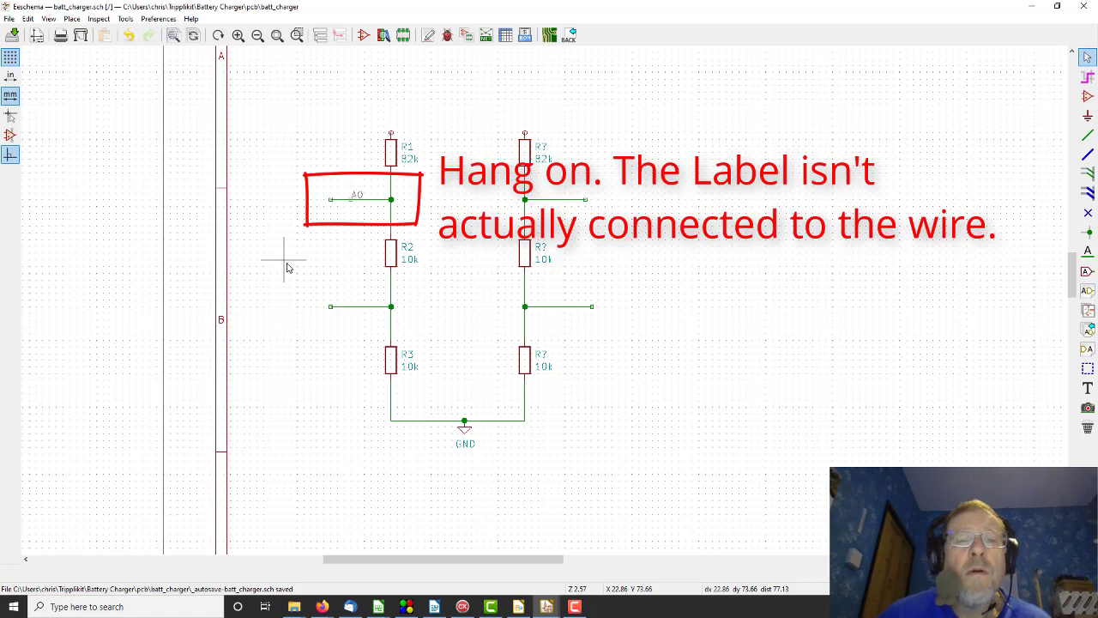
Label the wire stub from the R2–R3 connection A1, picking the name from the existing pin labels
right_click(360, 307)
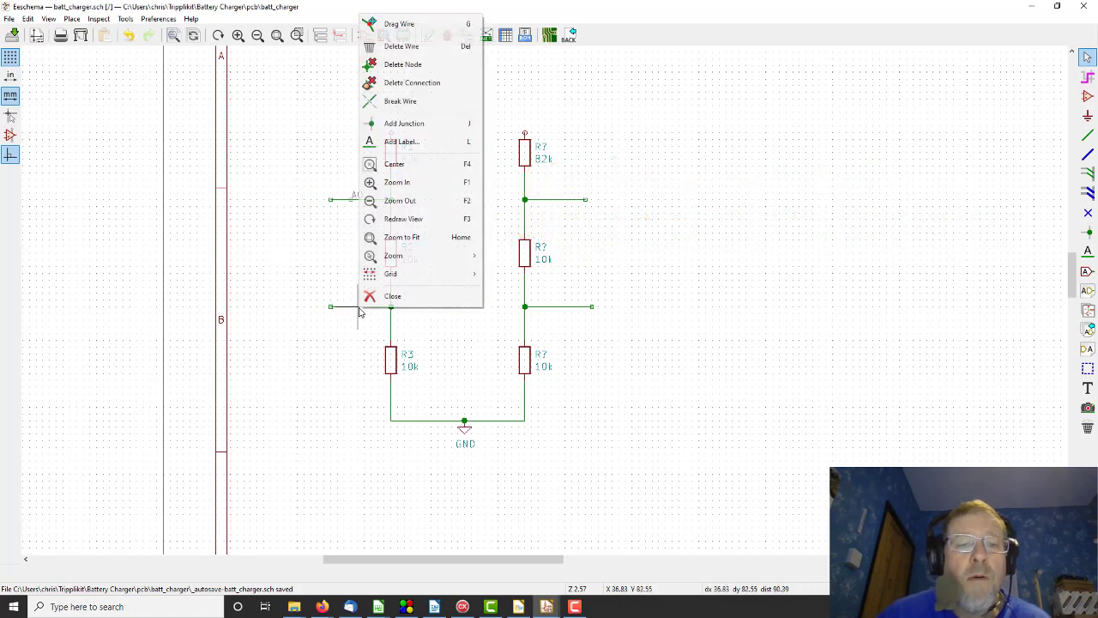
click(408, 147)
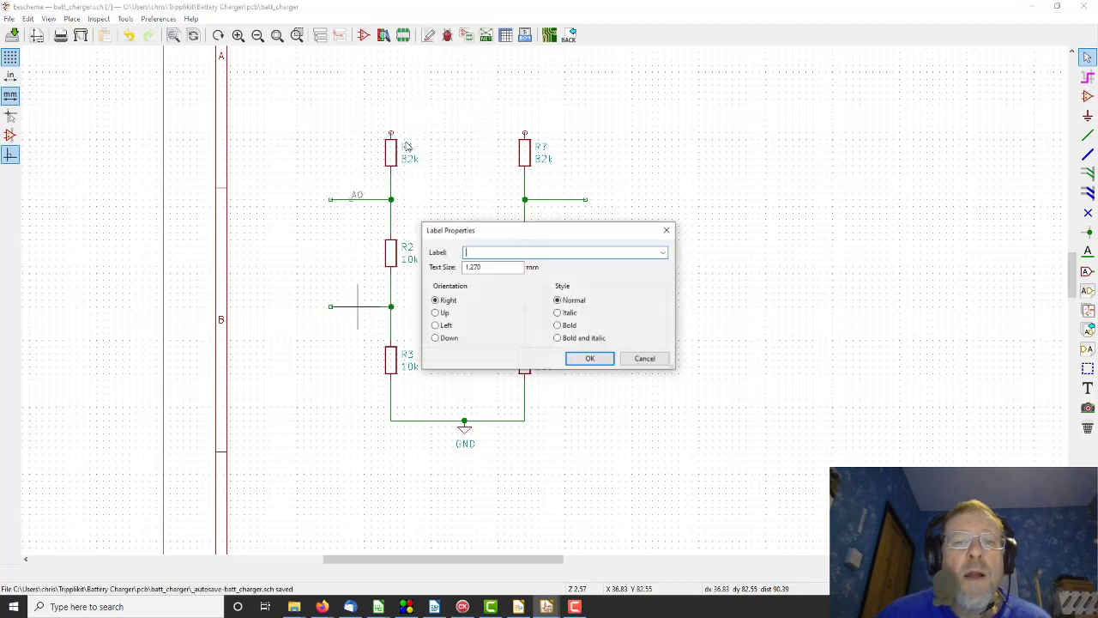
click(665, 253)
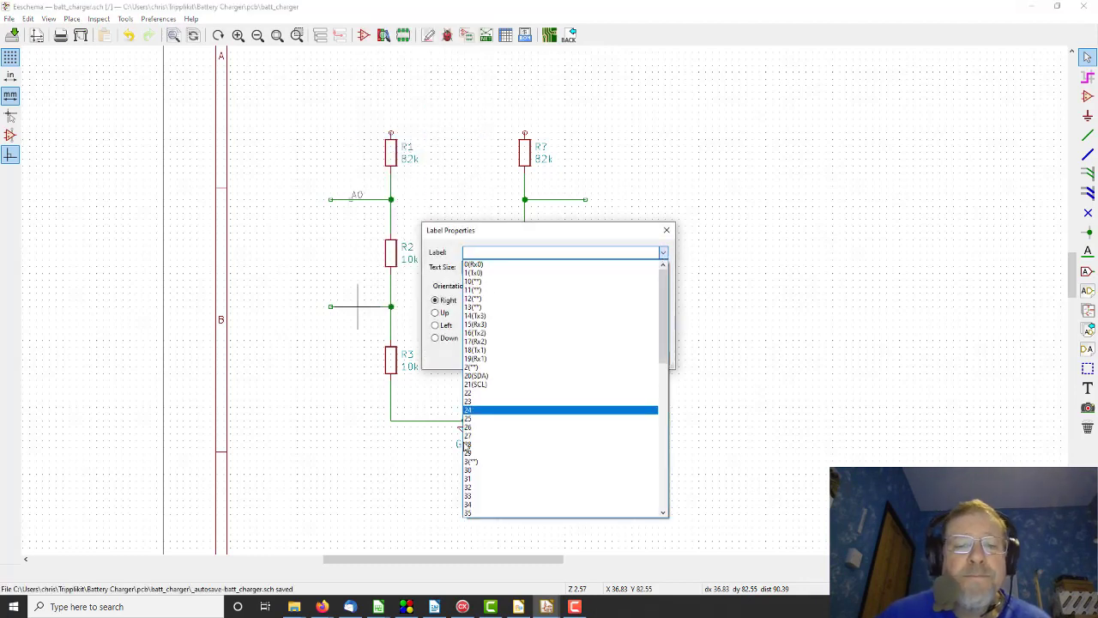
scroll(484, 448, down, 12)
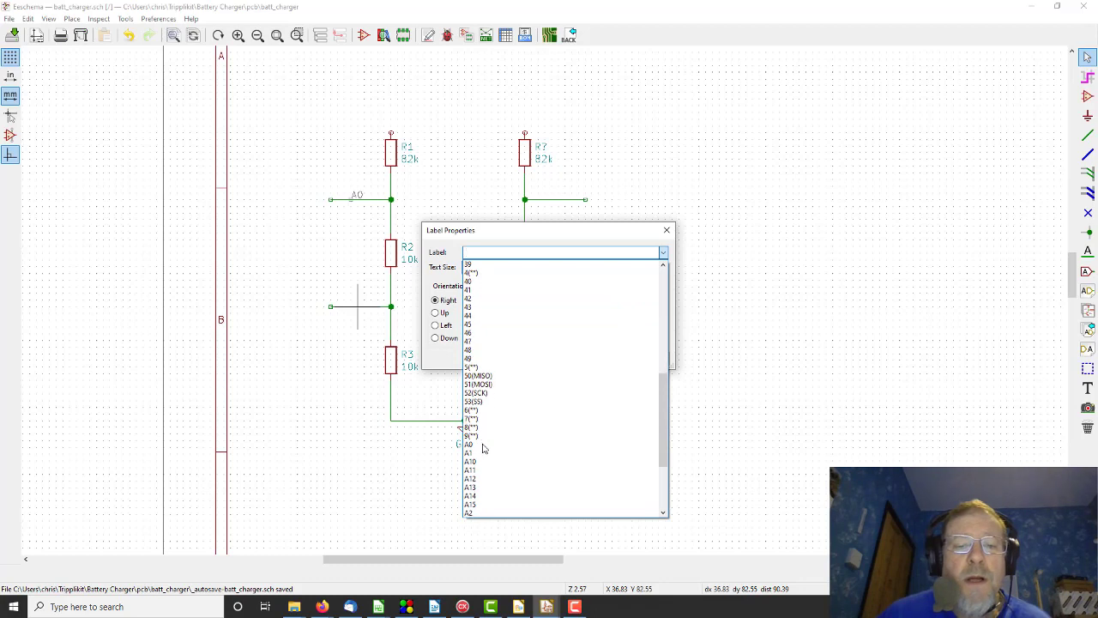
click(470, 380)
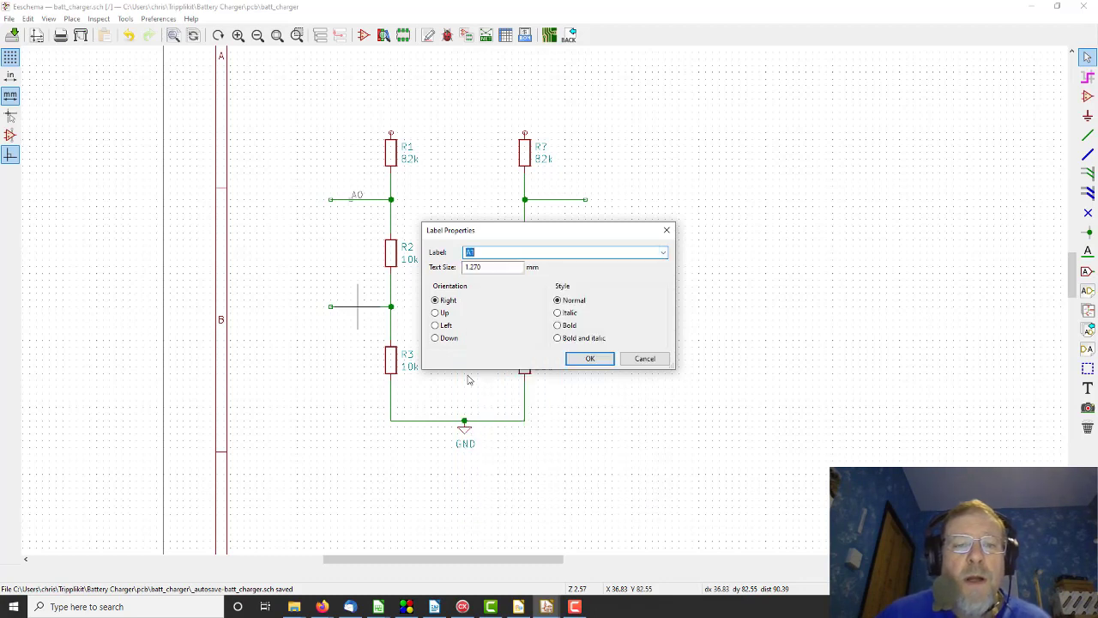
click(590, 359)
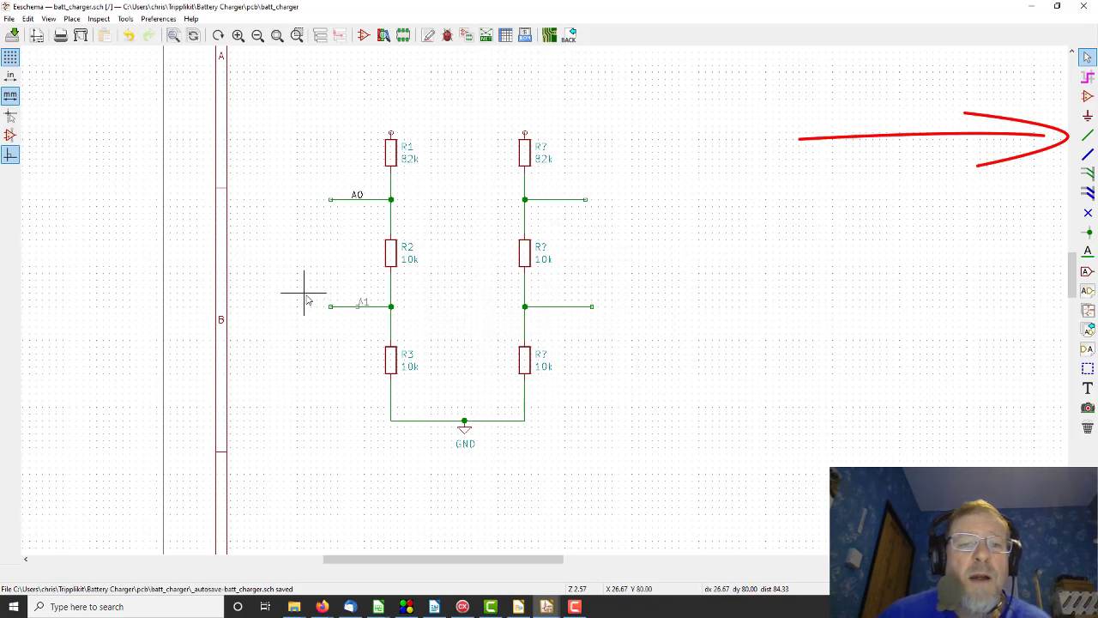
Label the upper wire stub of the right resistor column A2
right_click(566, 193)
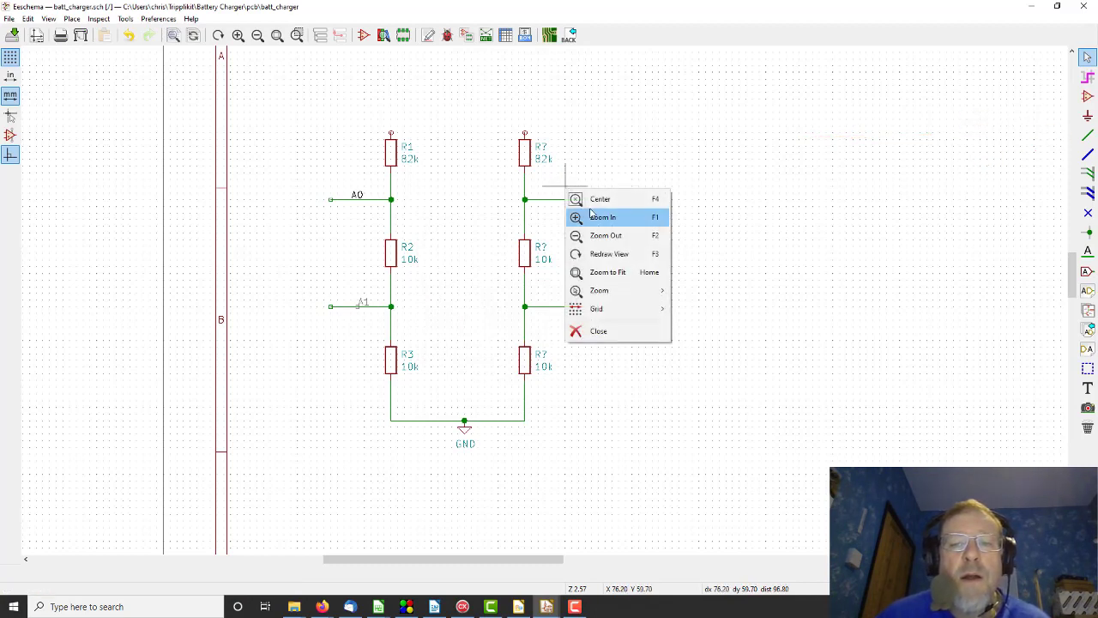
right_click(545, 204)
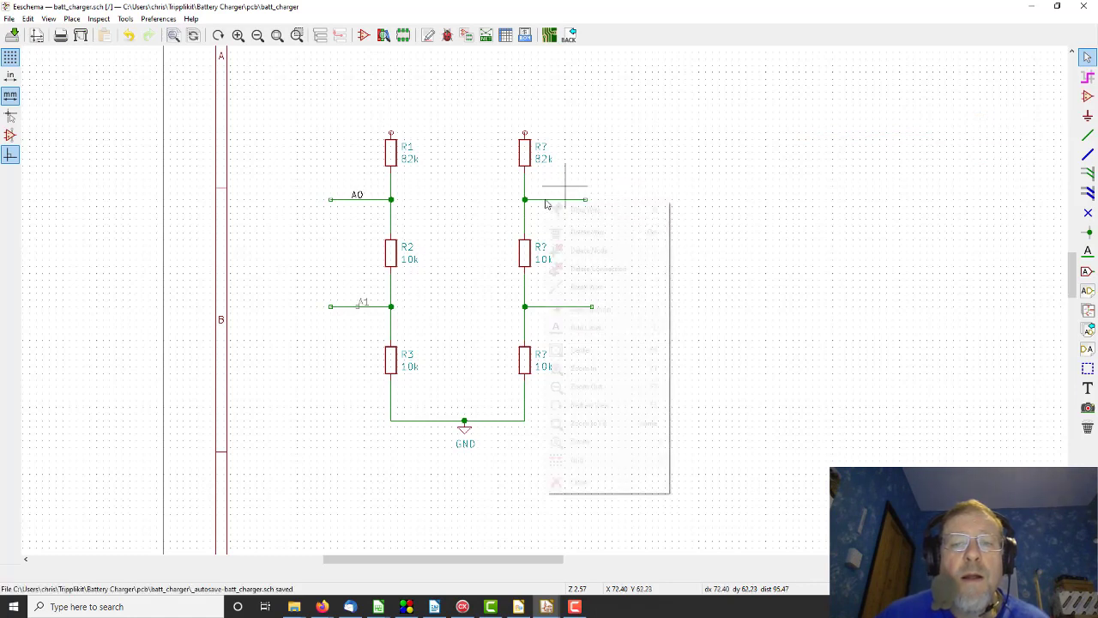
right_click(545, 204)
click(819, 222)
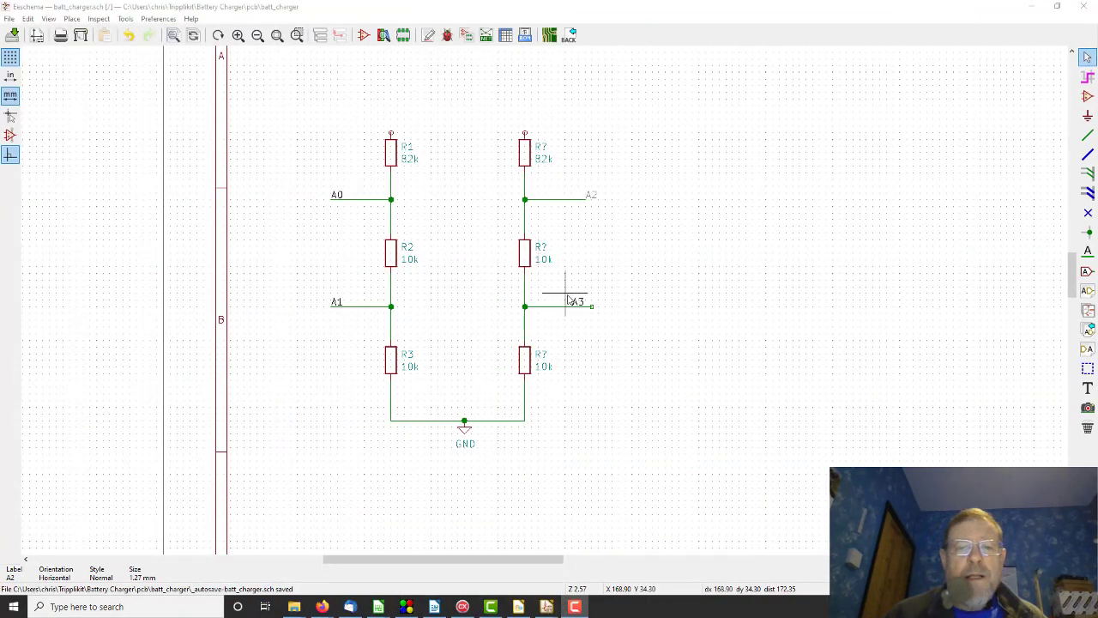
Move the A3 label to the open end of the right column's lower wire stub
click(580, 303)
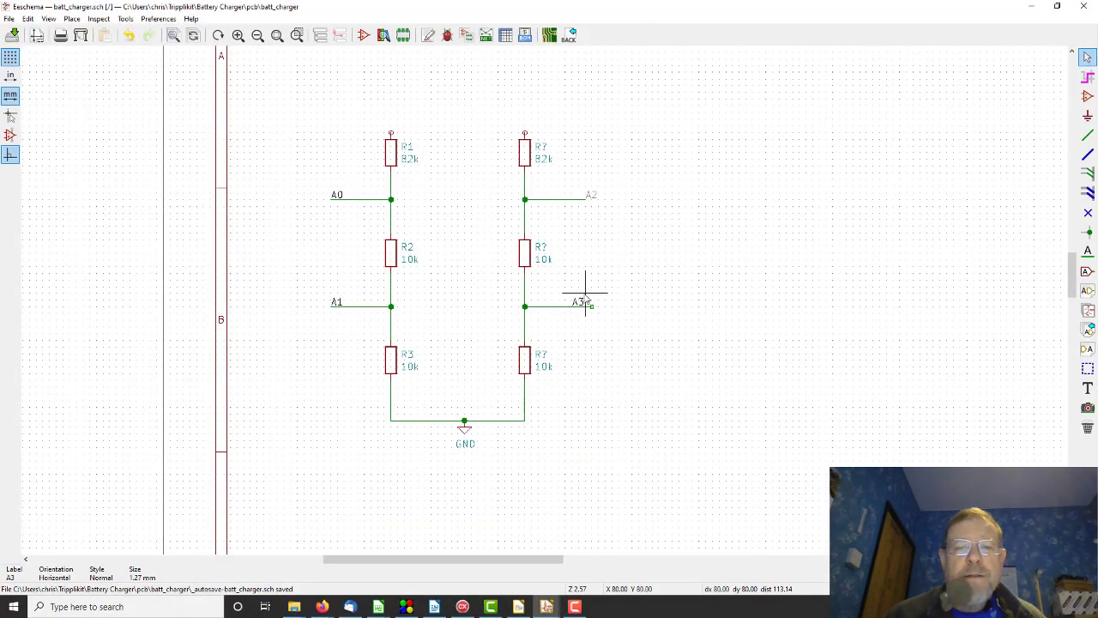
drag(580, 300, 592, 287)
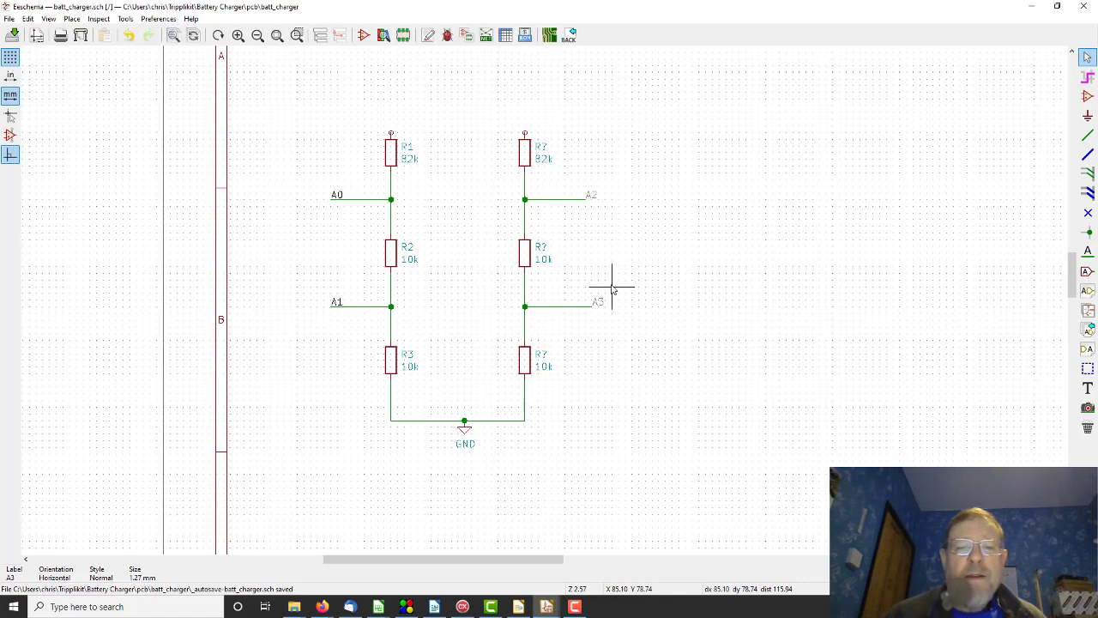
click(612, 289)
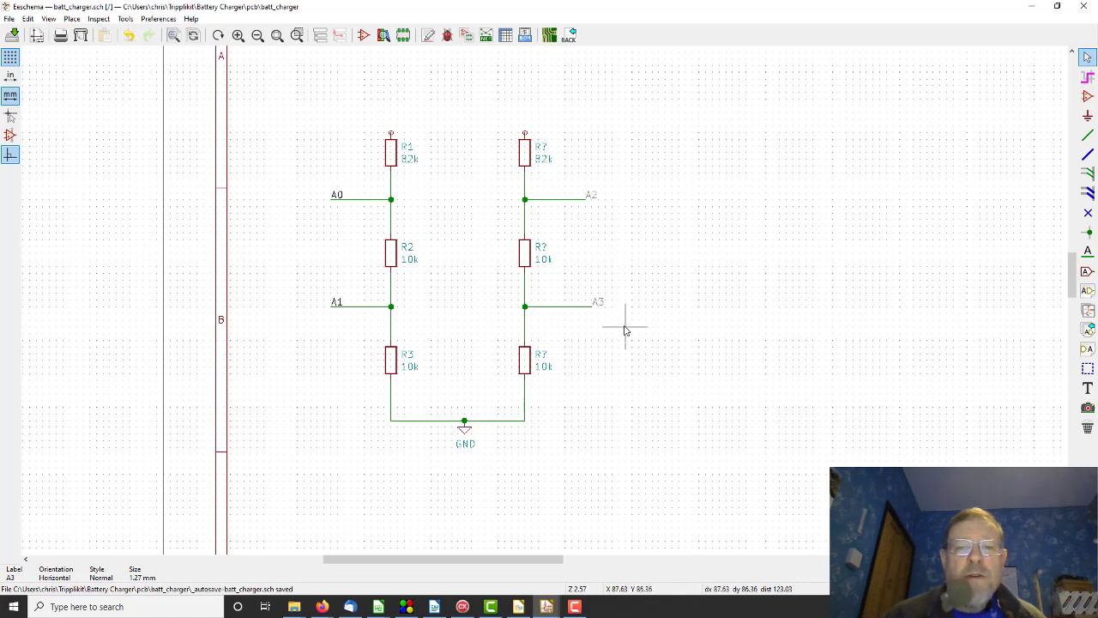
click(625, 326)
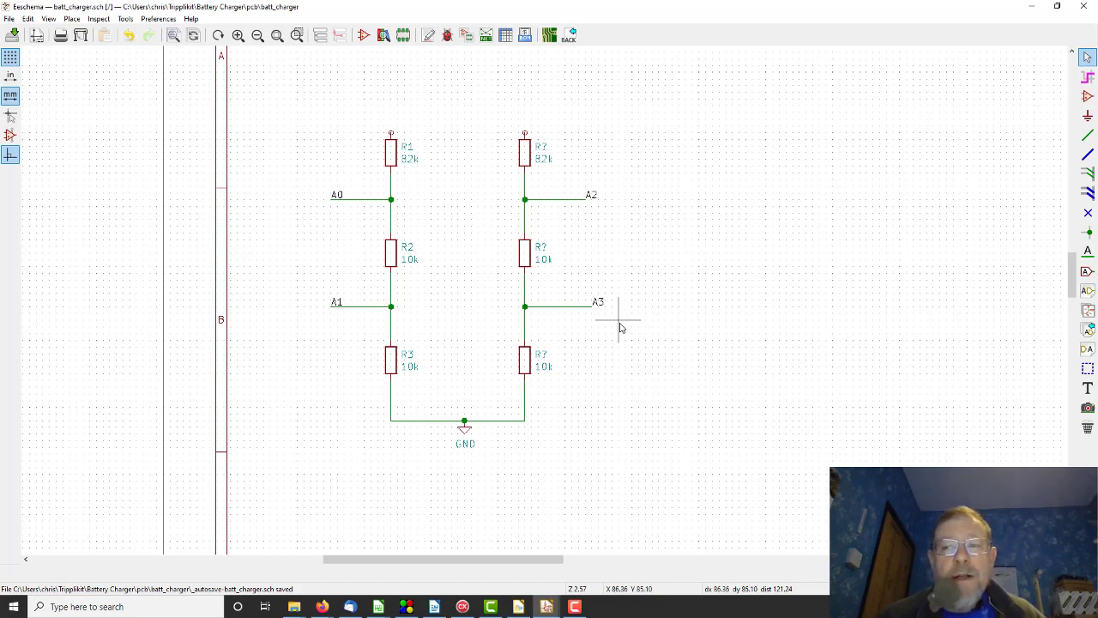
drag(486, 560, 653, 556)
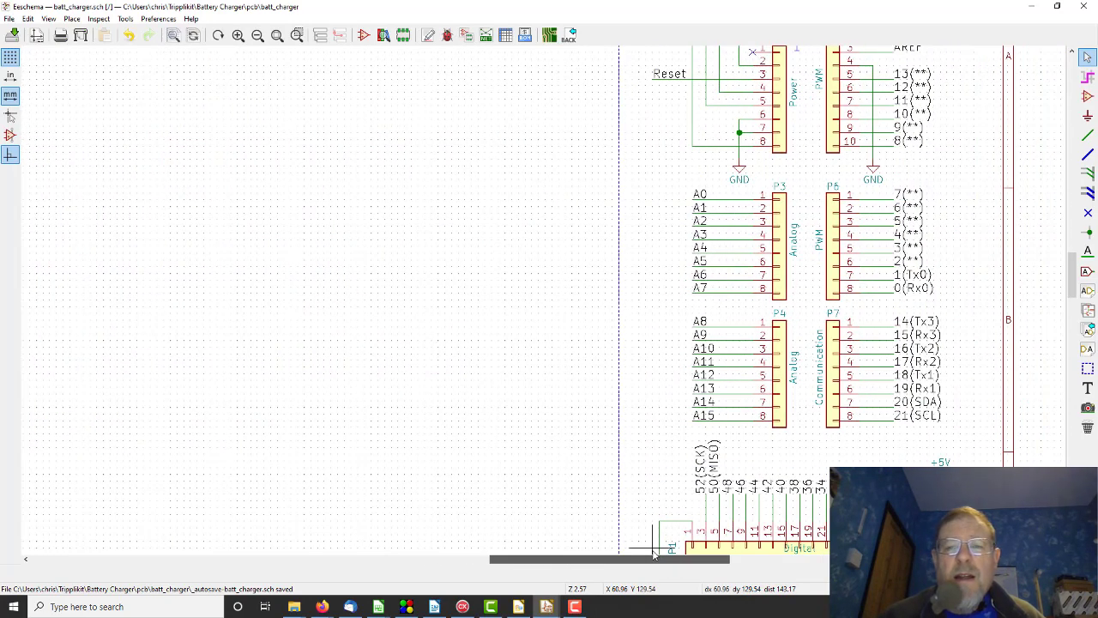
drag(653, 556, 508, 536)
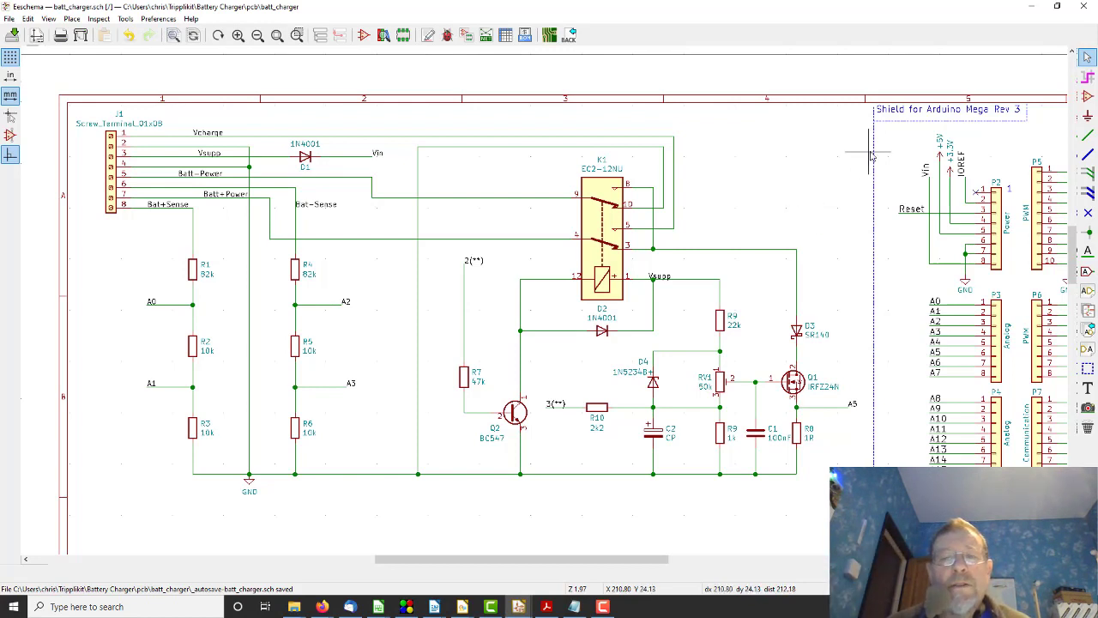
Place a Buzzer symbol from the Device library in the free area between relay K1 and the Arduino shield block
click(1087, 96)
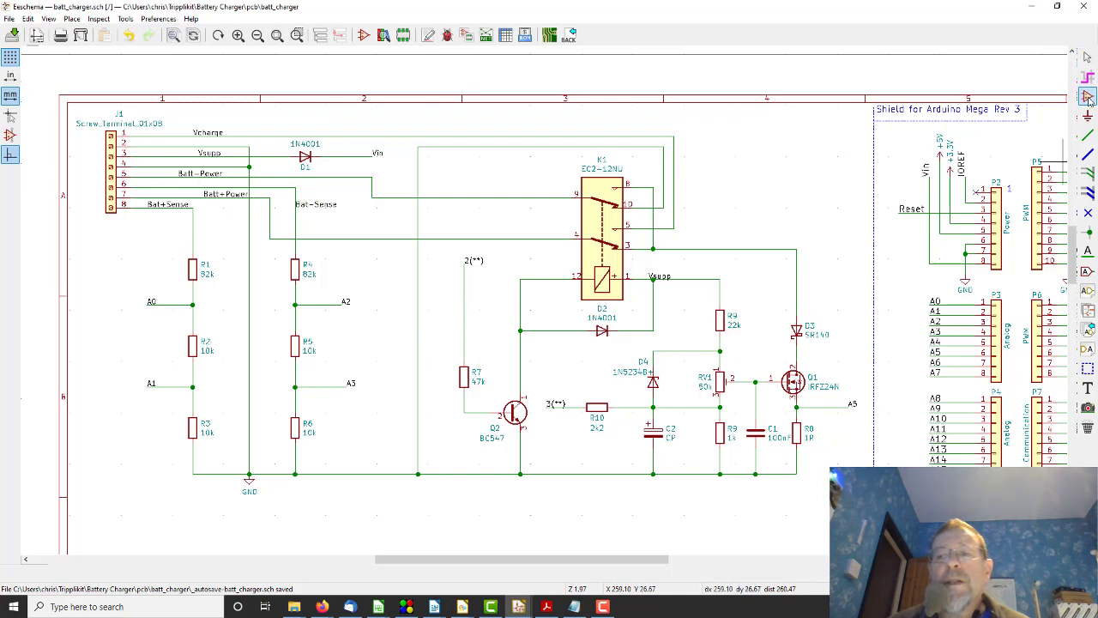
click(751, 187)
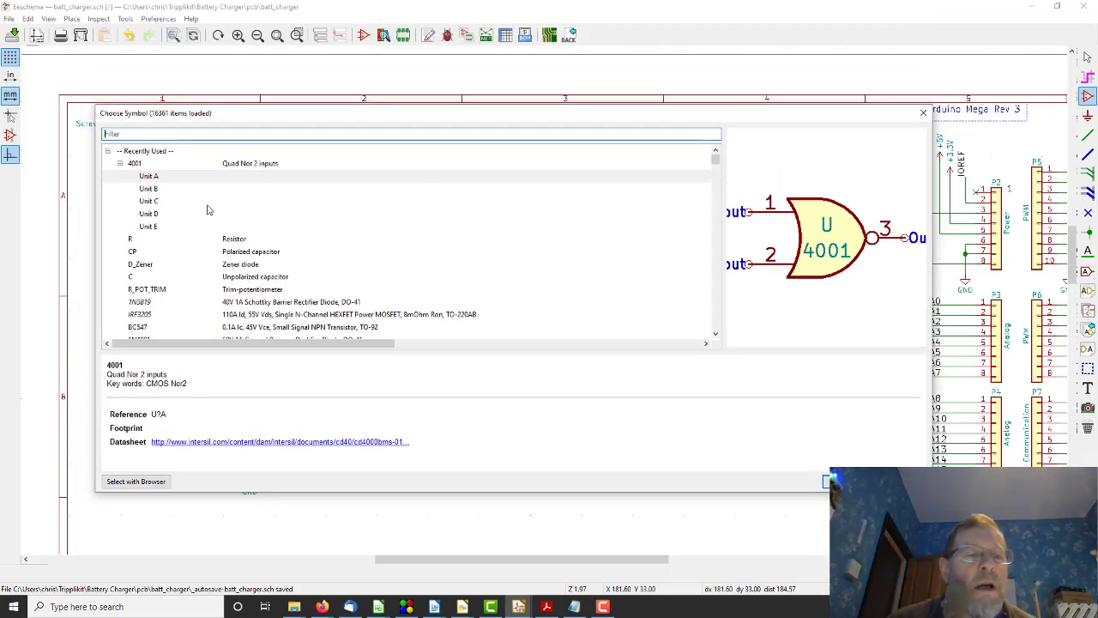
scroll(207, 210, down, 4)
scroll(206, 209, down, 10)
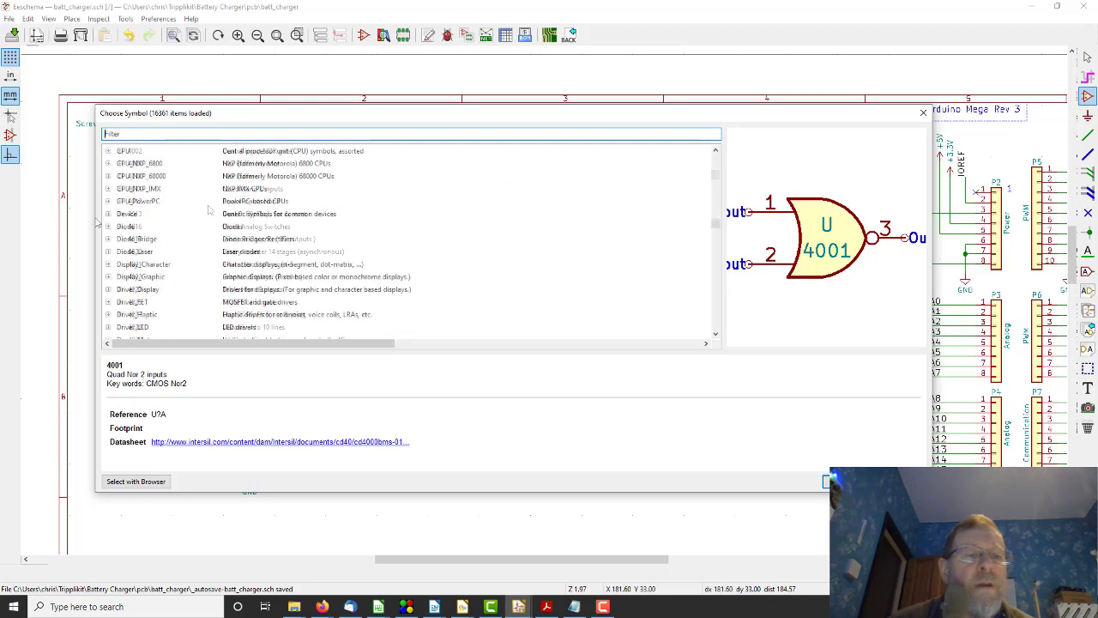
click(109, 215)
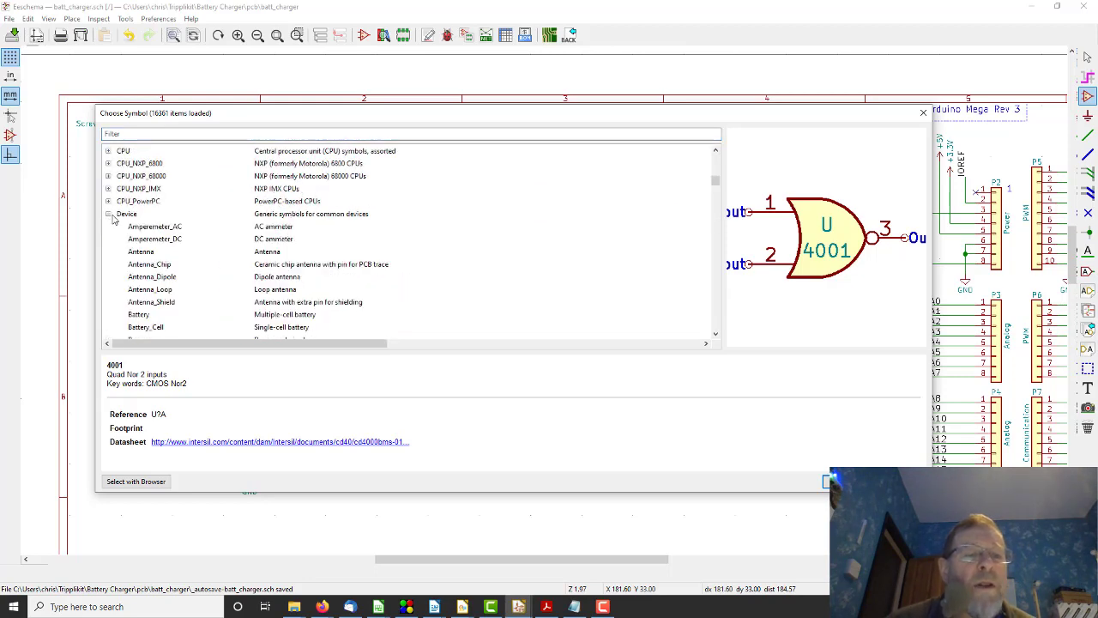
scroll(266, 259, down, 2)
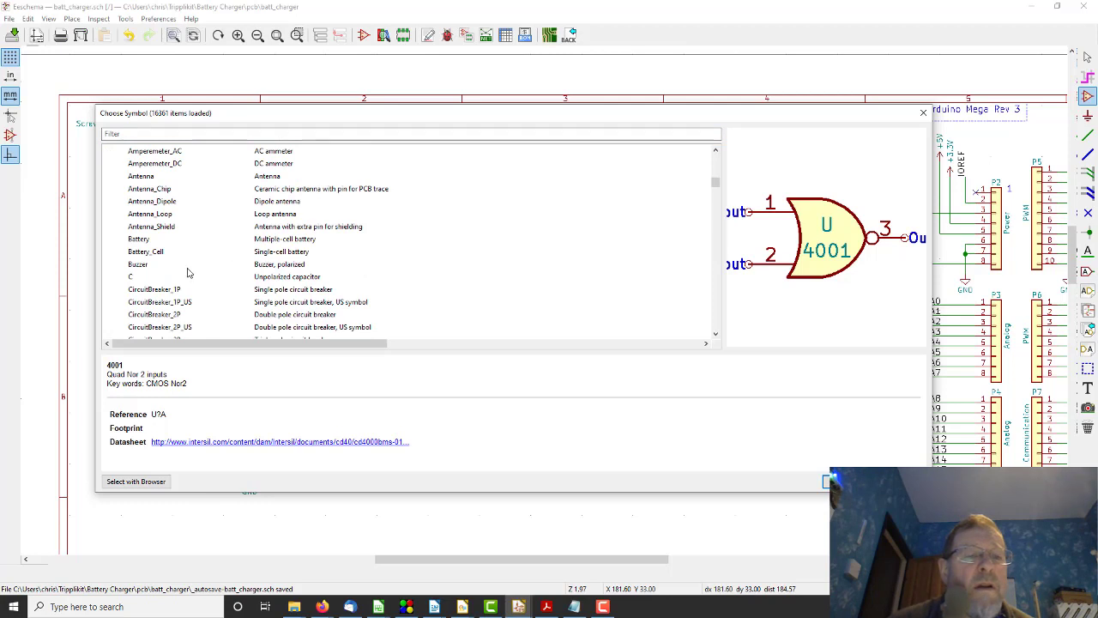
click(140, 267)
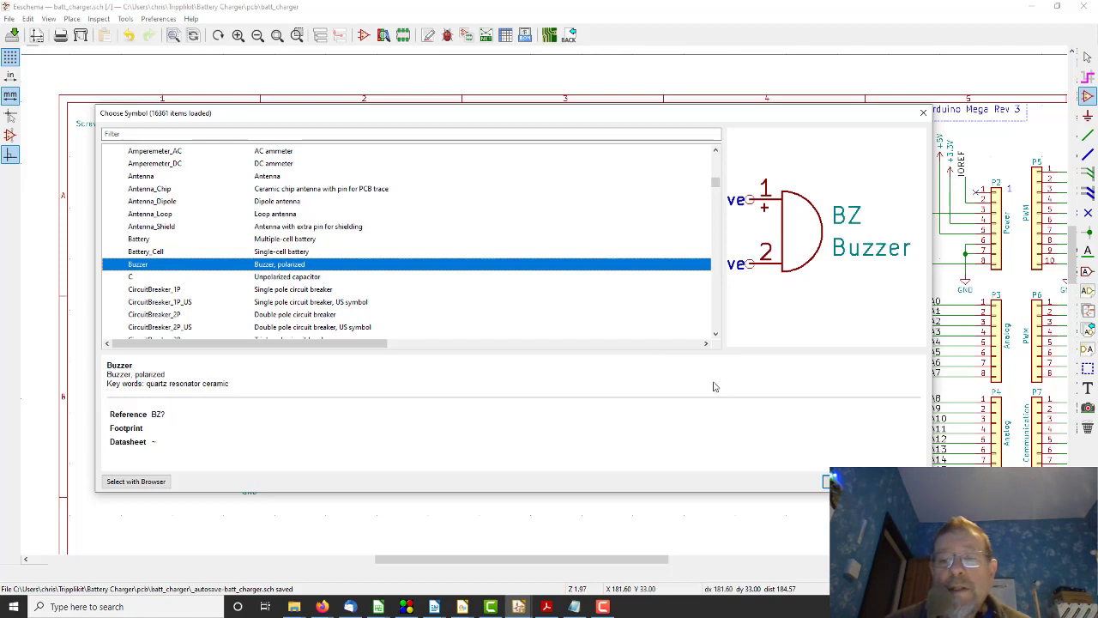
click(825, 480)
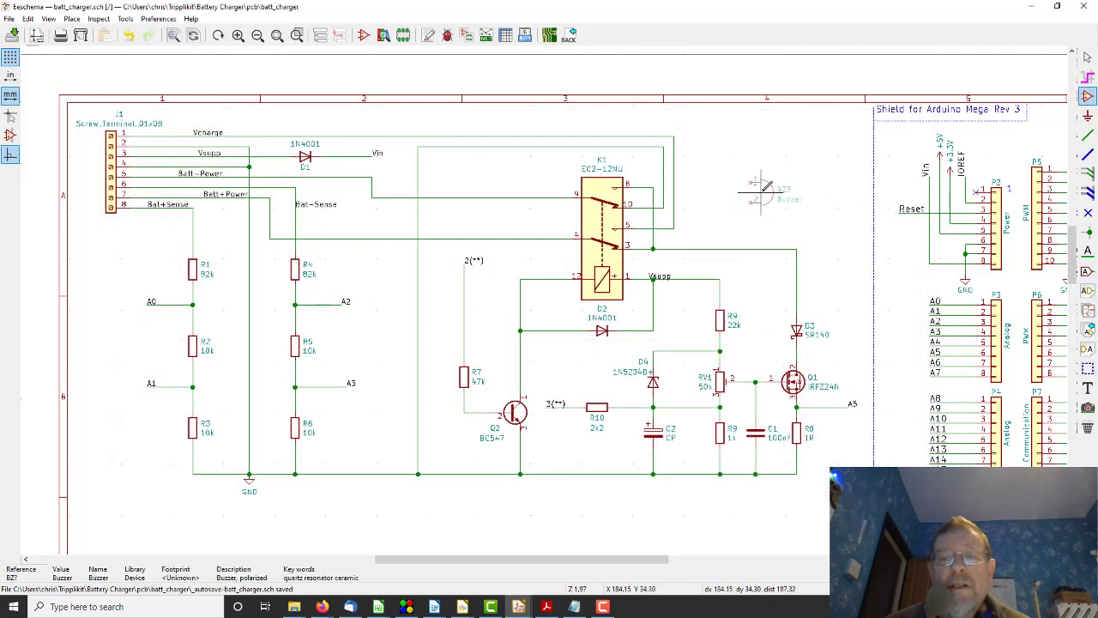
click(764, 202)
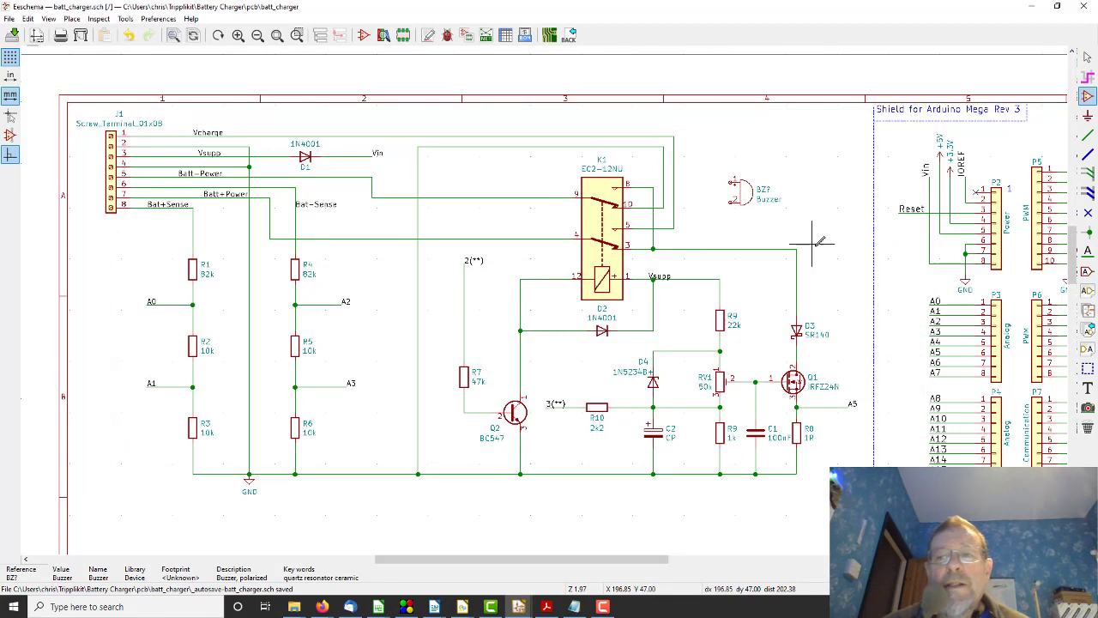
key(Escape)
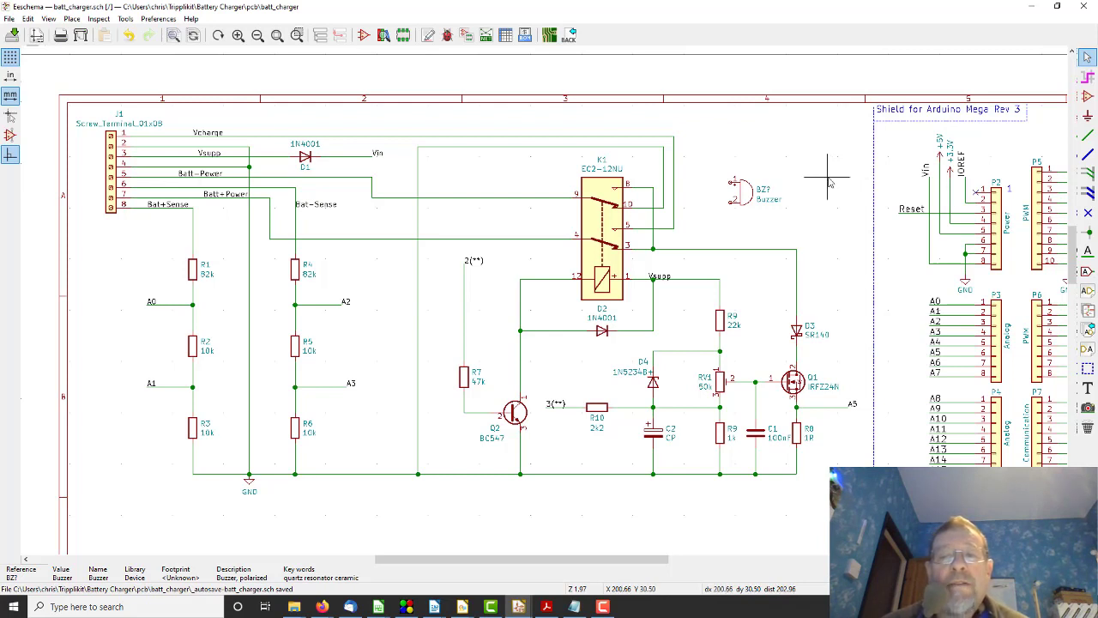
Move the buzzer's reference clear of its value and set the reference to BZ1
right_click(766, 187)
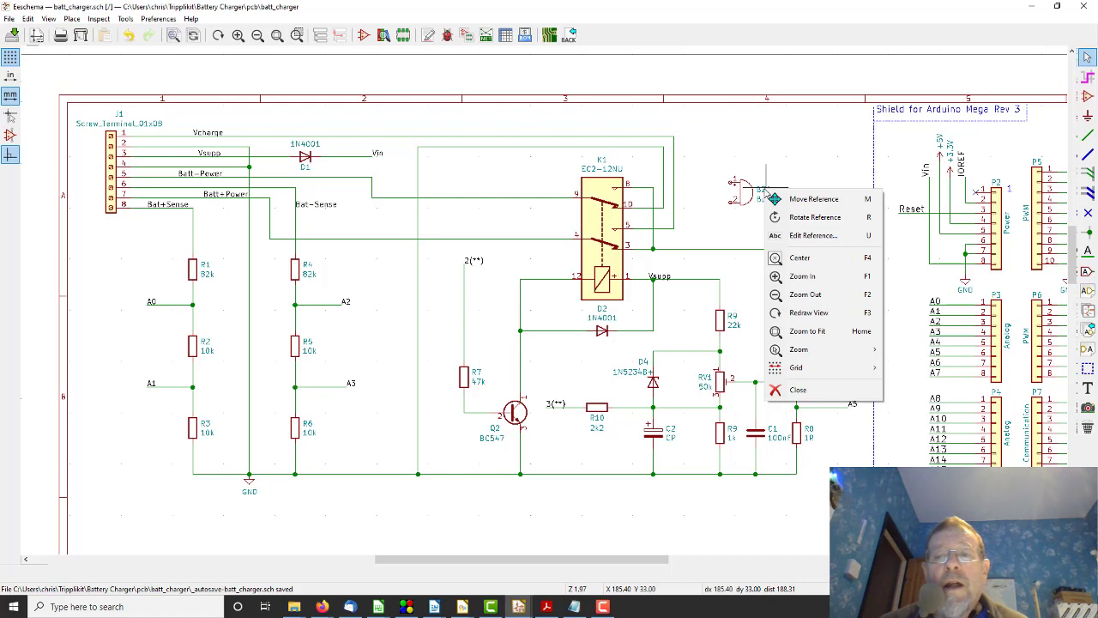
click(810, 199)
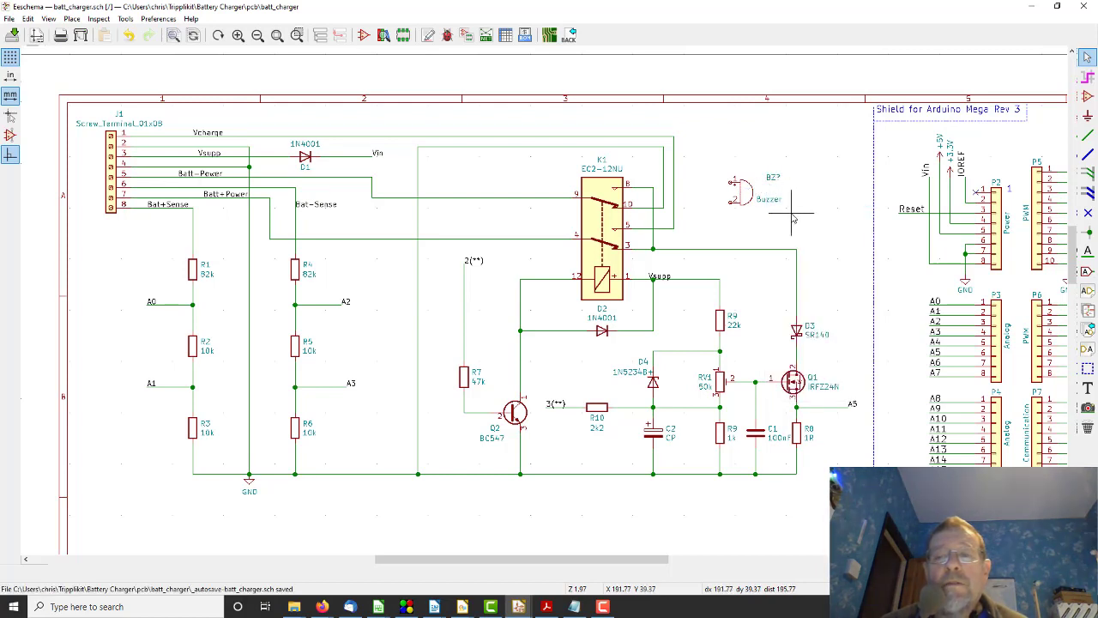
right_click(772, 178)
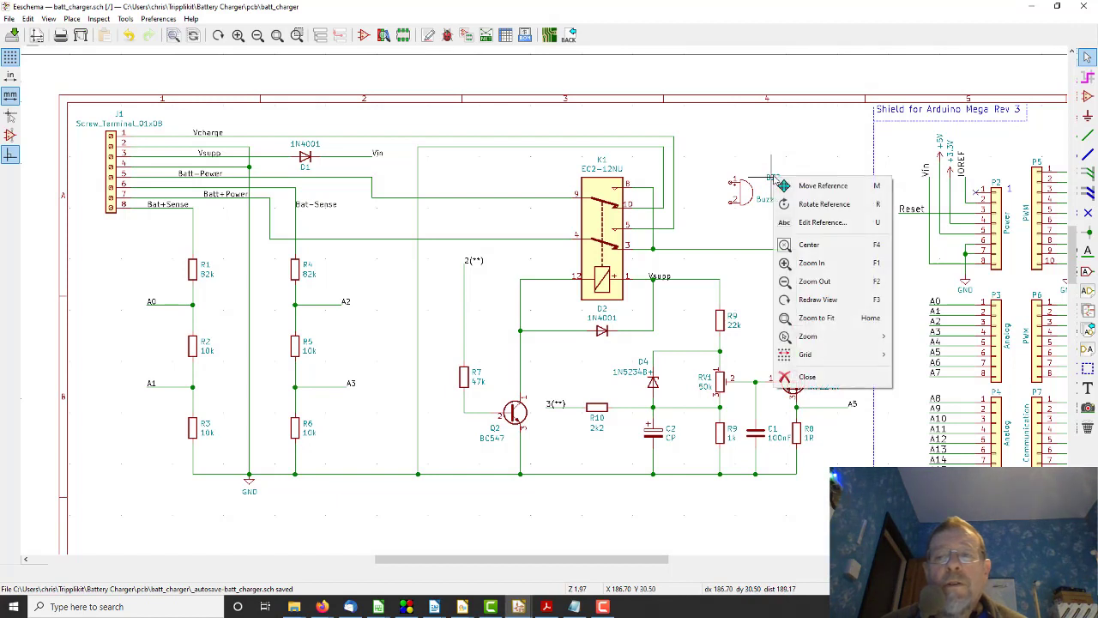
click(811, 223)
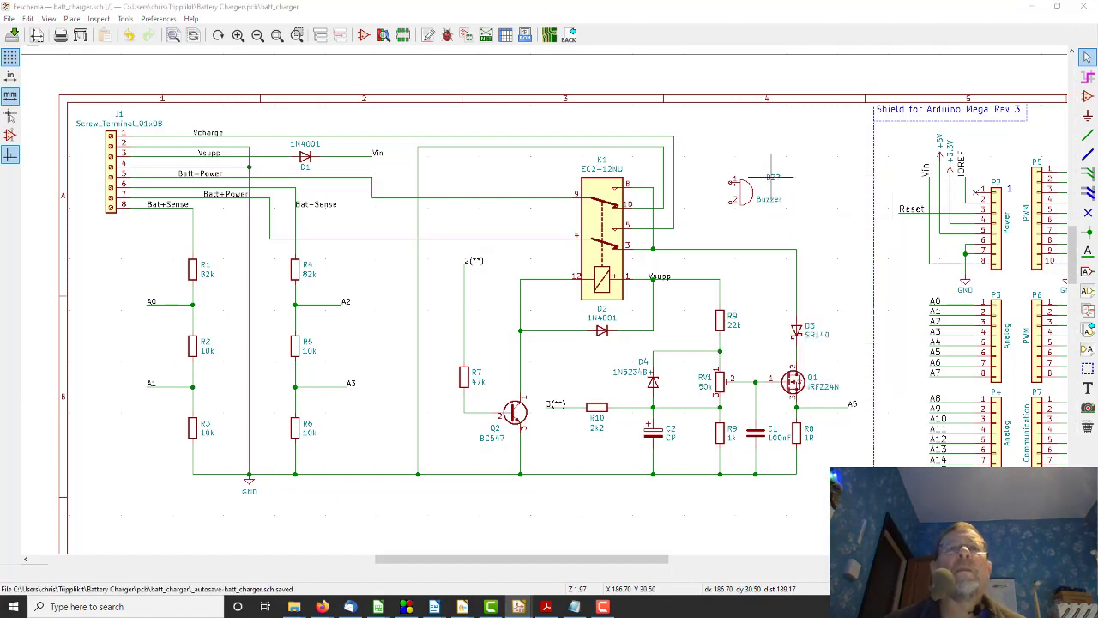
key(Return)
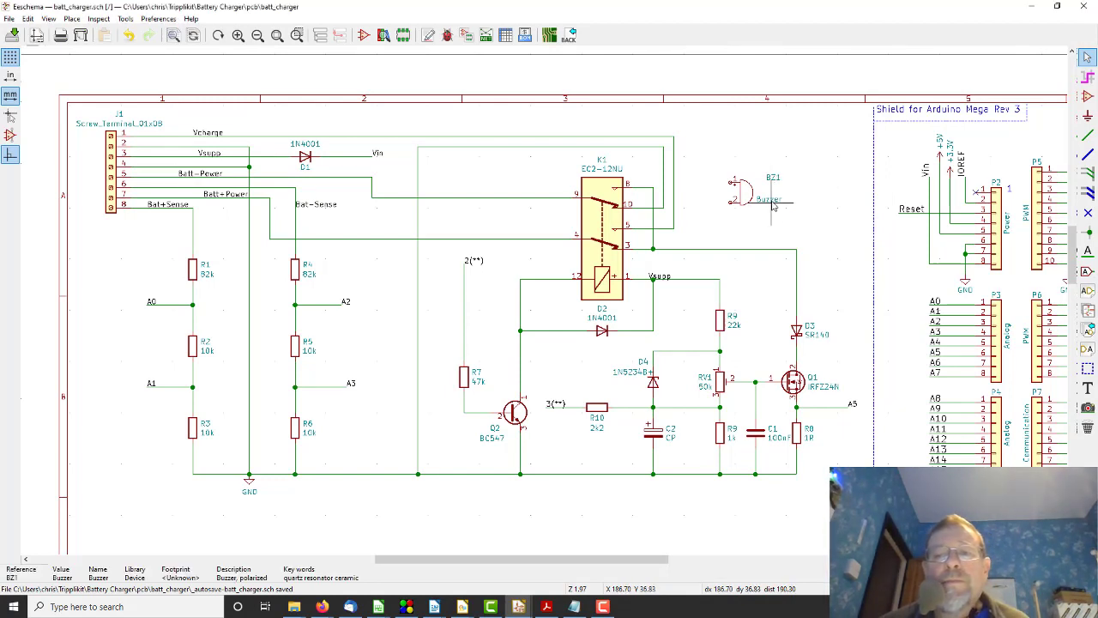
Move the buzzer's value text closer beneath its reference and change the value to BX12345
right_click(774, 201)
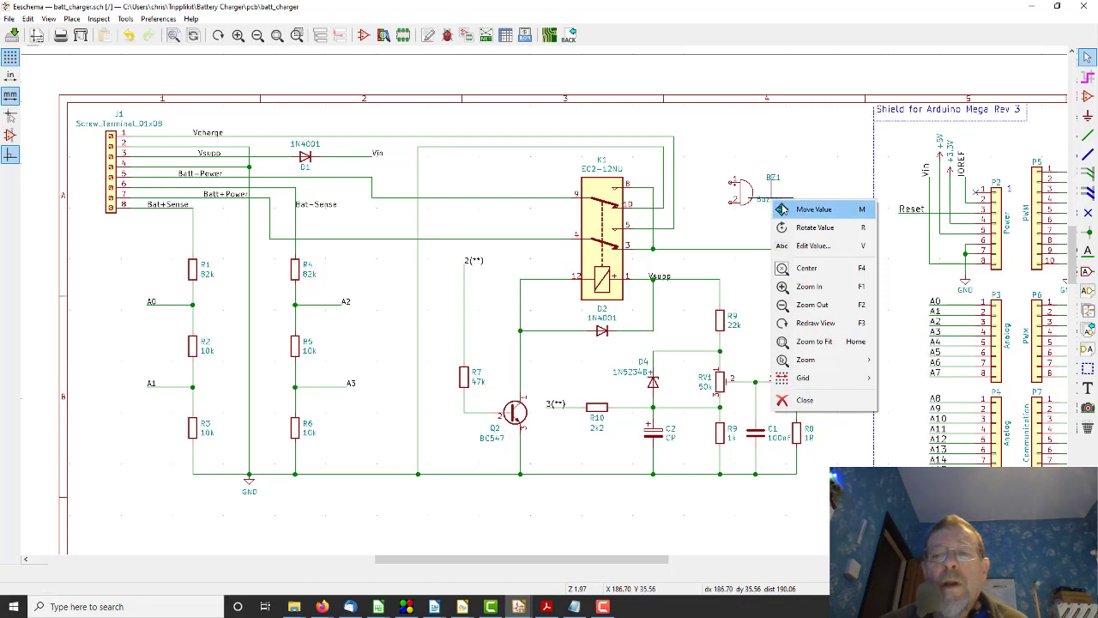
click(806, 211)
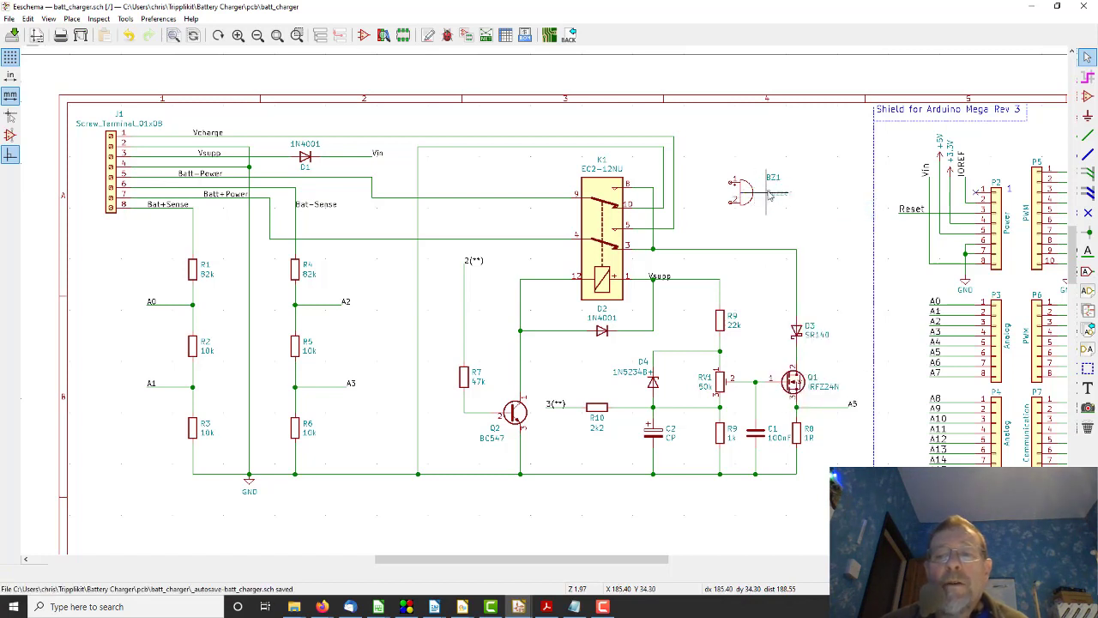
right_click(779, 195)
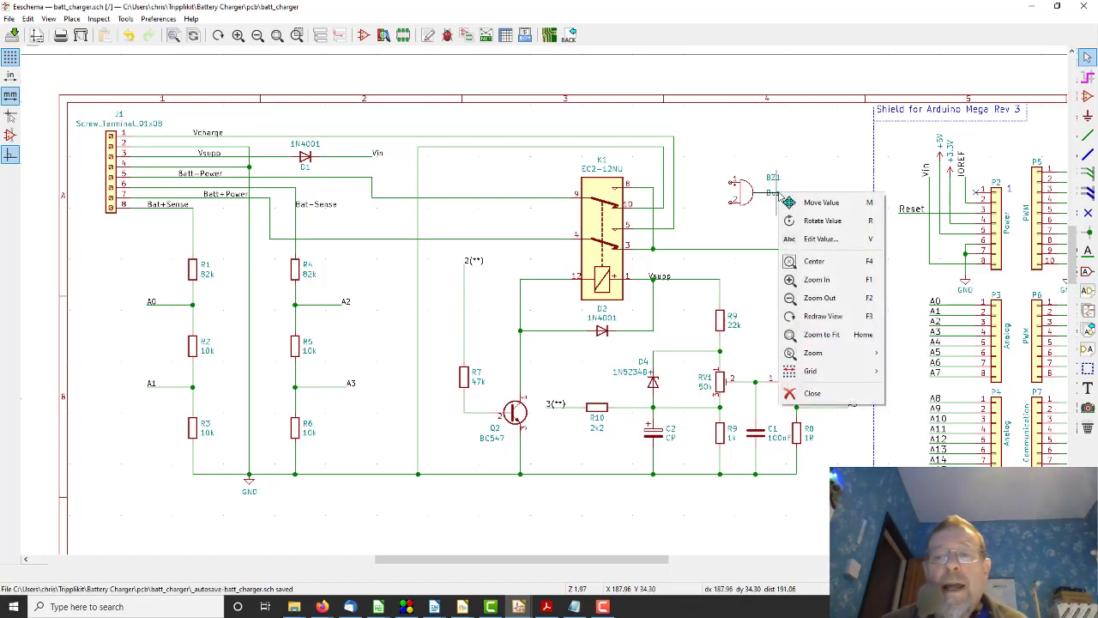
click(828, 243)
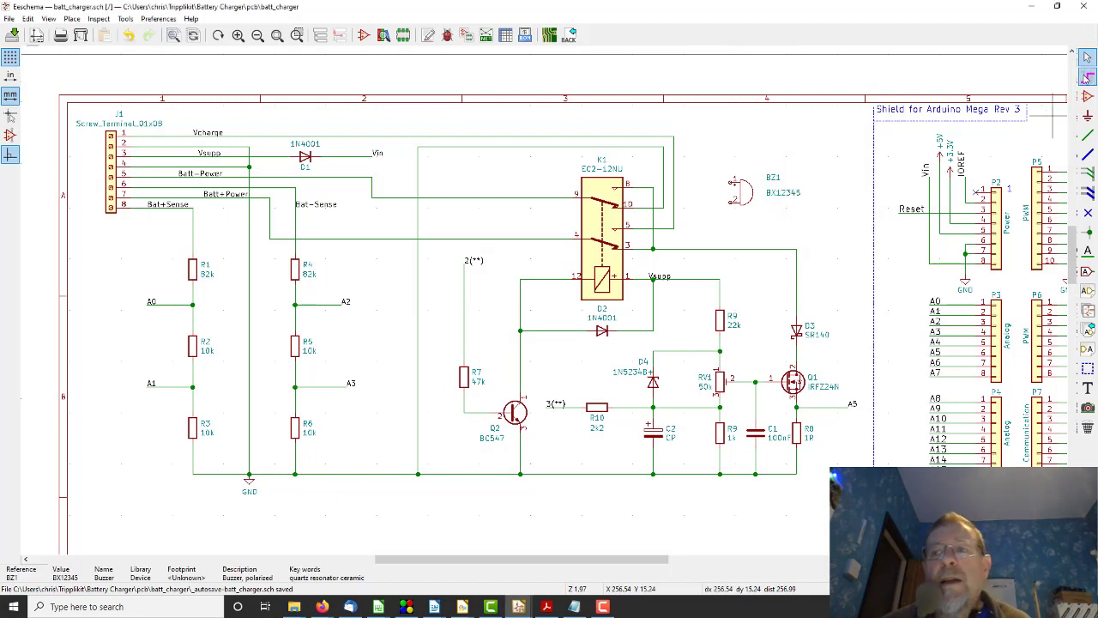
Wire BZ1 pin 1 to the vertical Vcharge wire and pin 2 down to the K1 pin 3 wire
click(1087, 138)
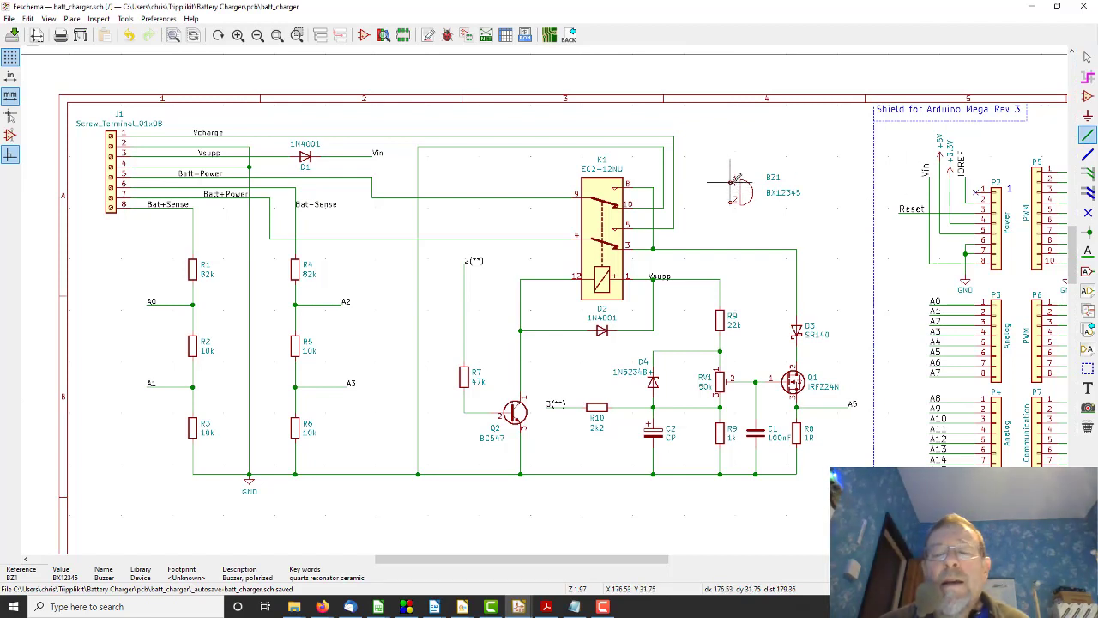
click(733, 181)
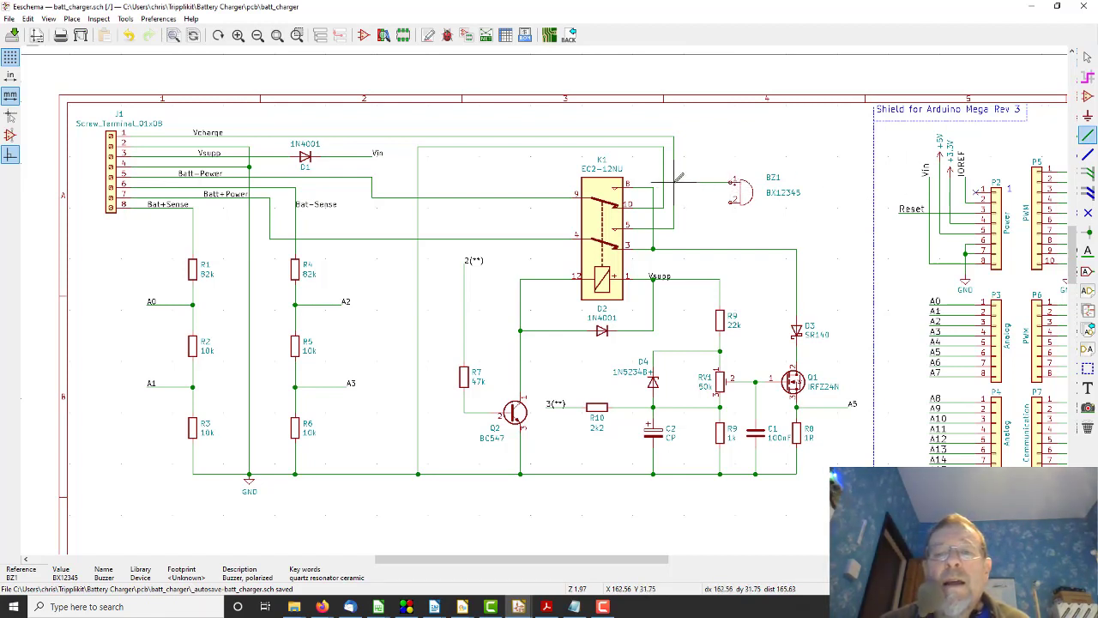
click(673, 182)
click(734, 201)
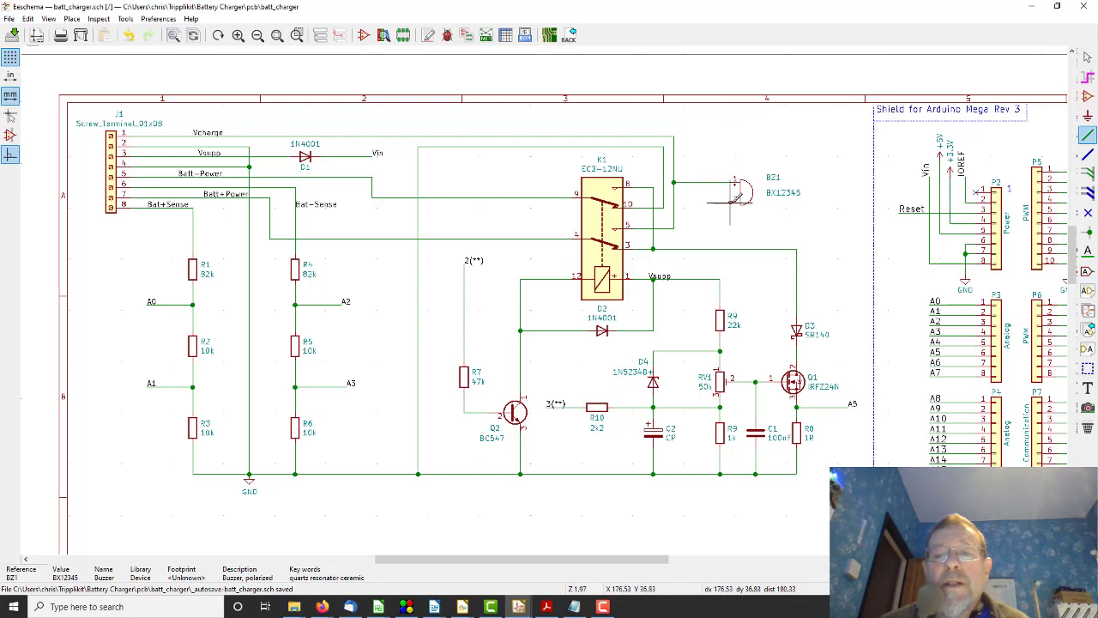
click(730, 249)
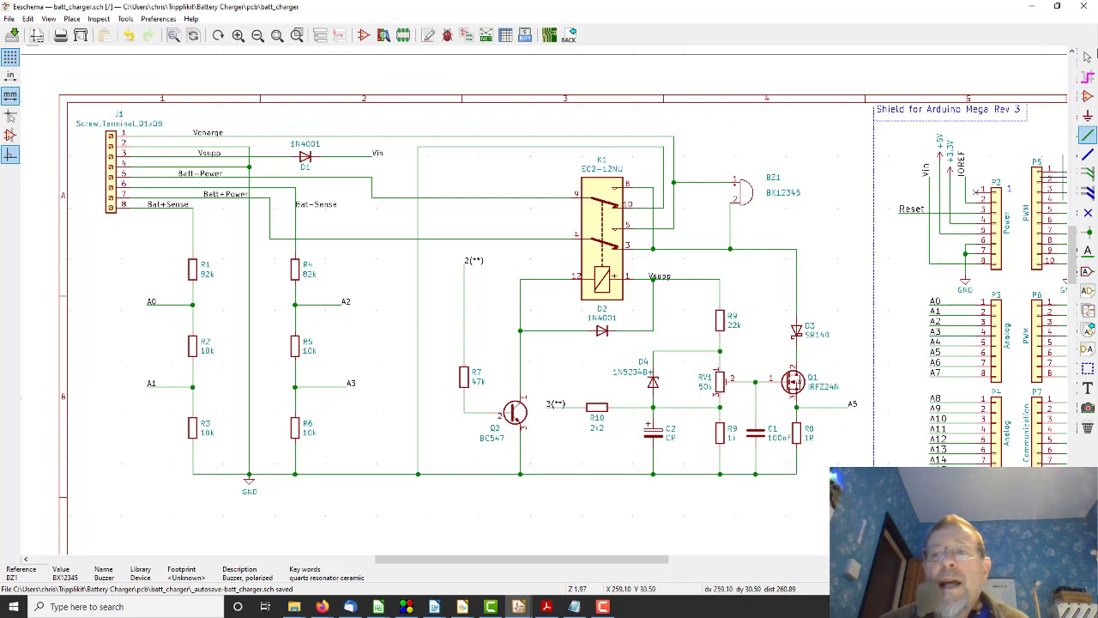
click(1088, 57)
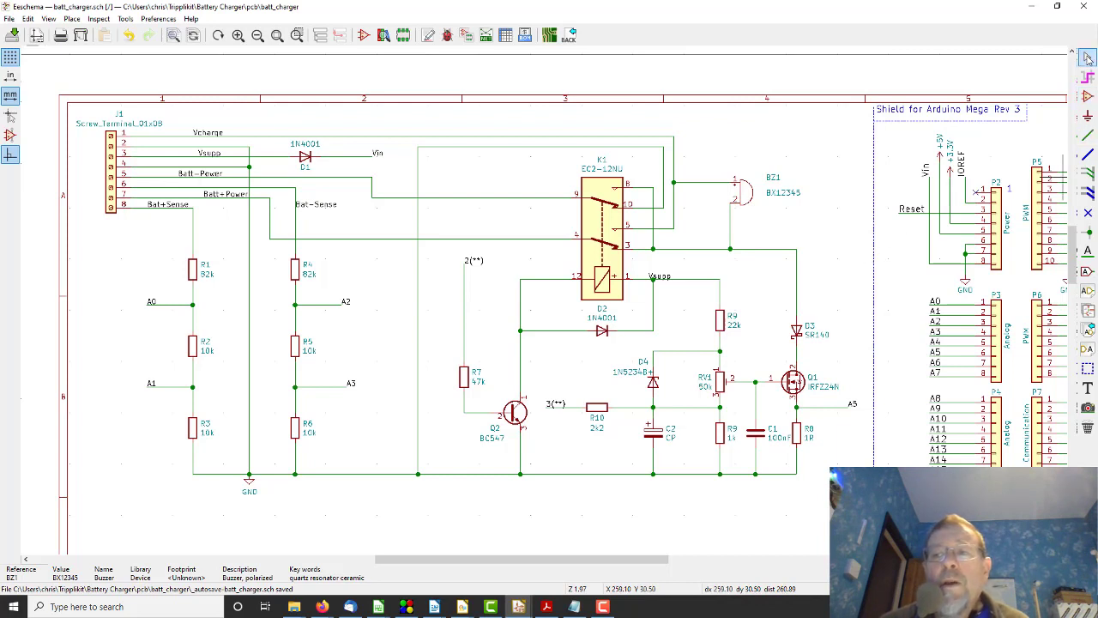
Try moving buzzer BZ1 up and to the right without its wires, and undo the move
right_click(747, 206)
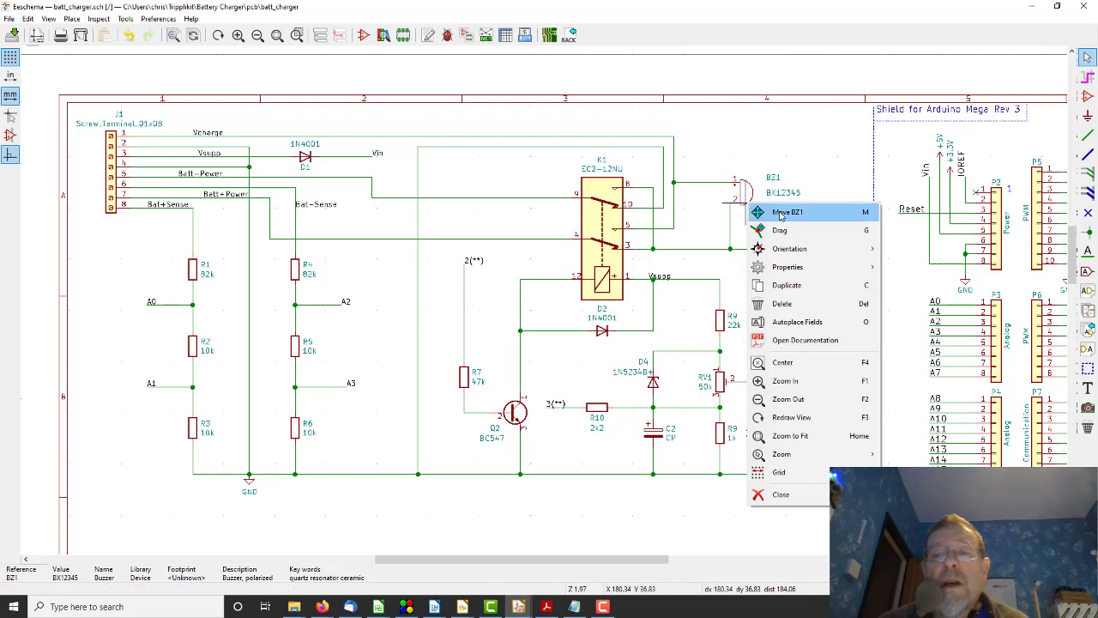
click(783, 213)
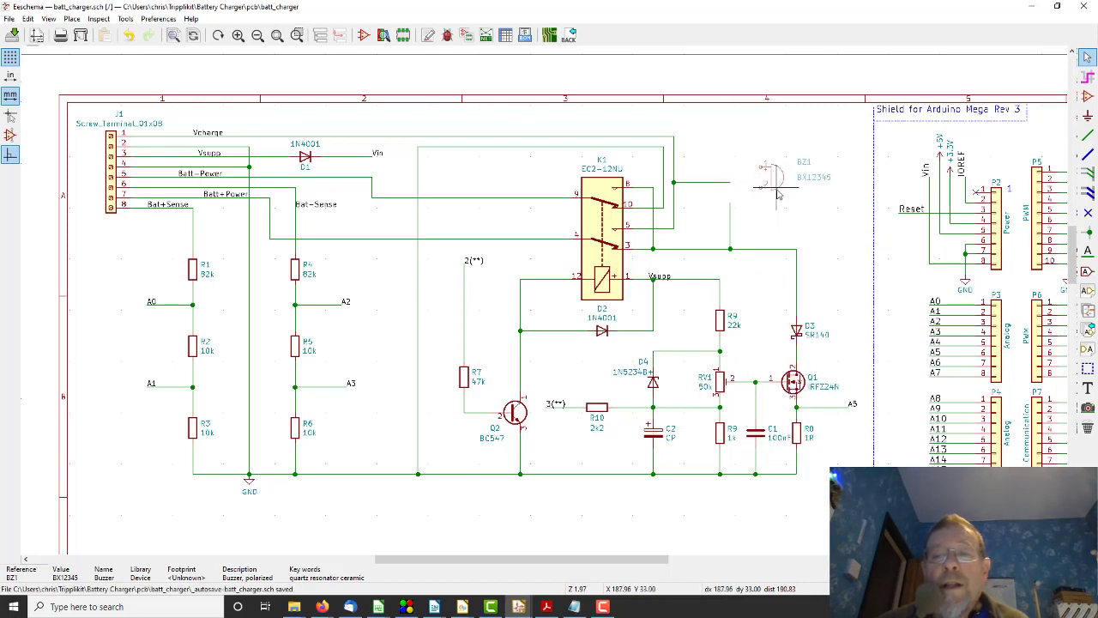
click(777, 196)
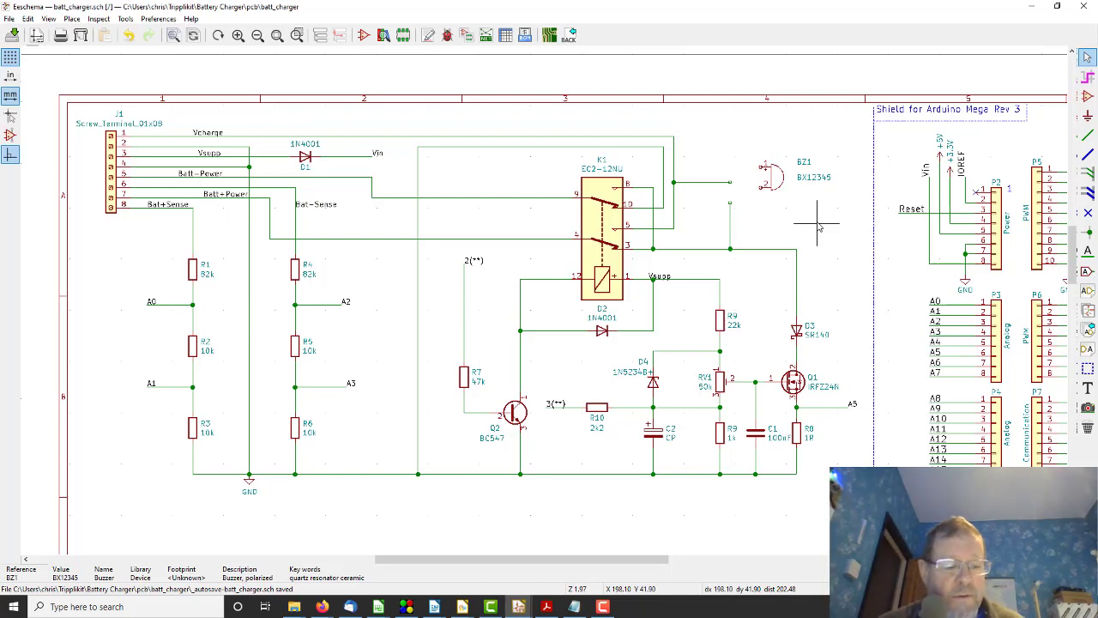
key(ctrl+z)
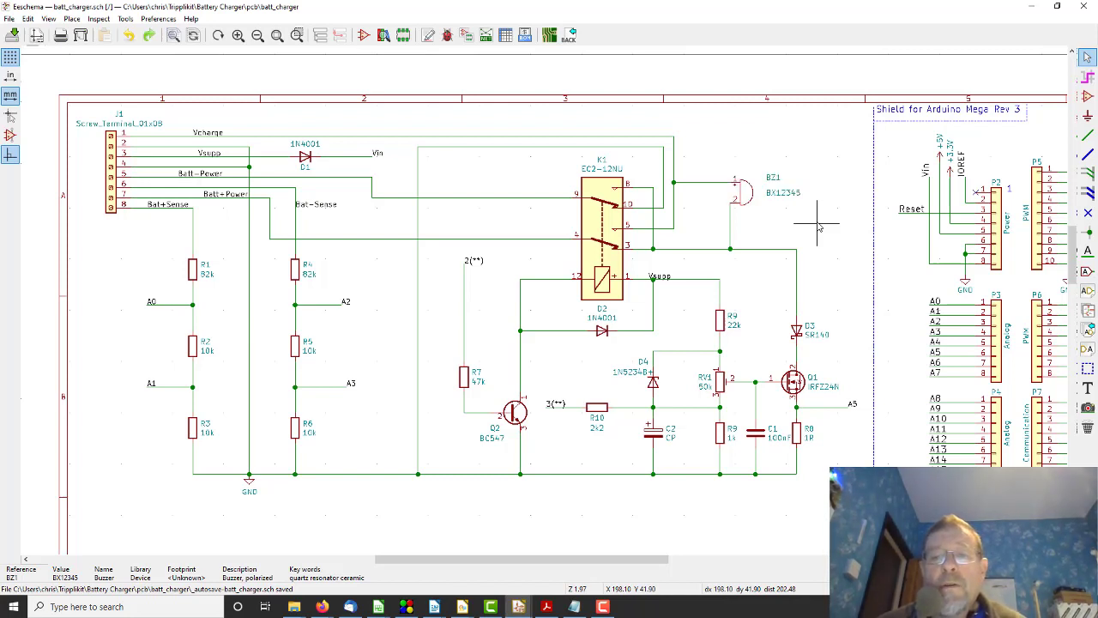
Shift buzzer BZ1 to the right with its wires attached, keeping the pin 1 wire horizontal
right_click(751, 194)
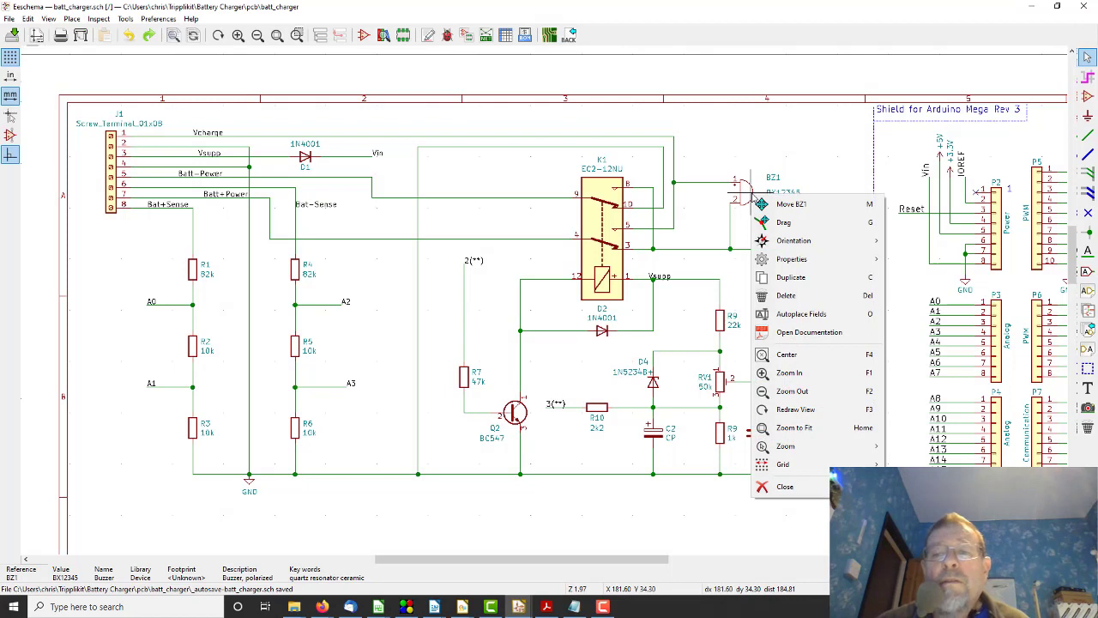
click(783, 222)
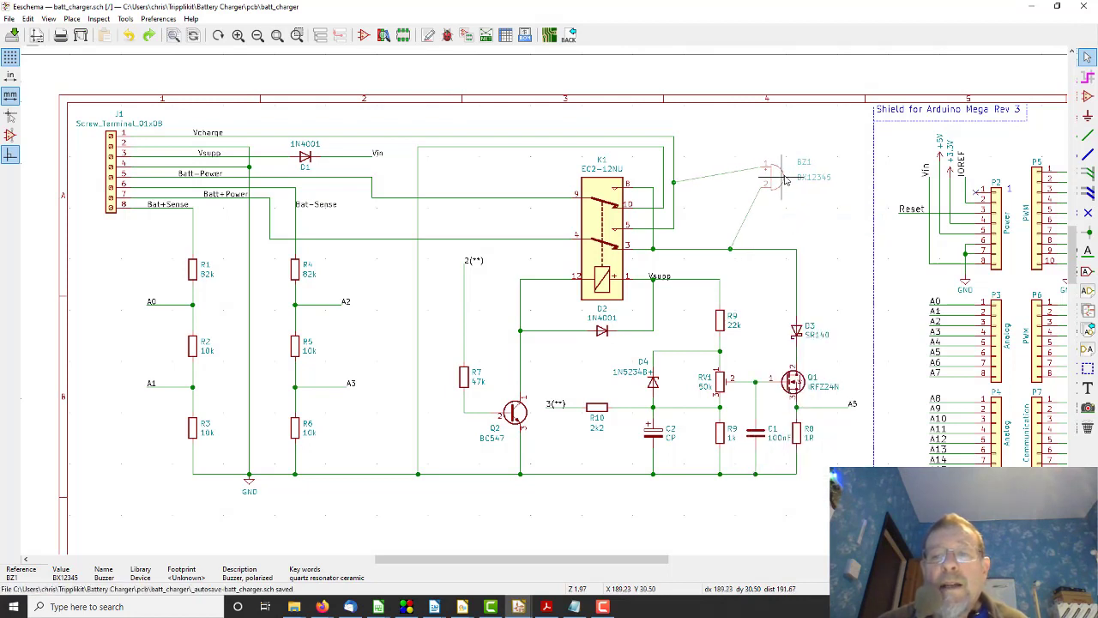
click(803, 199)
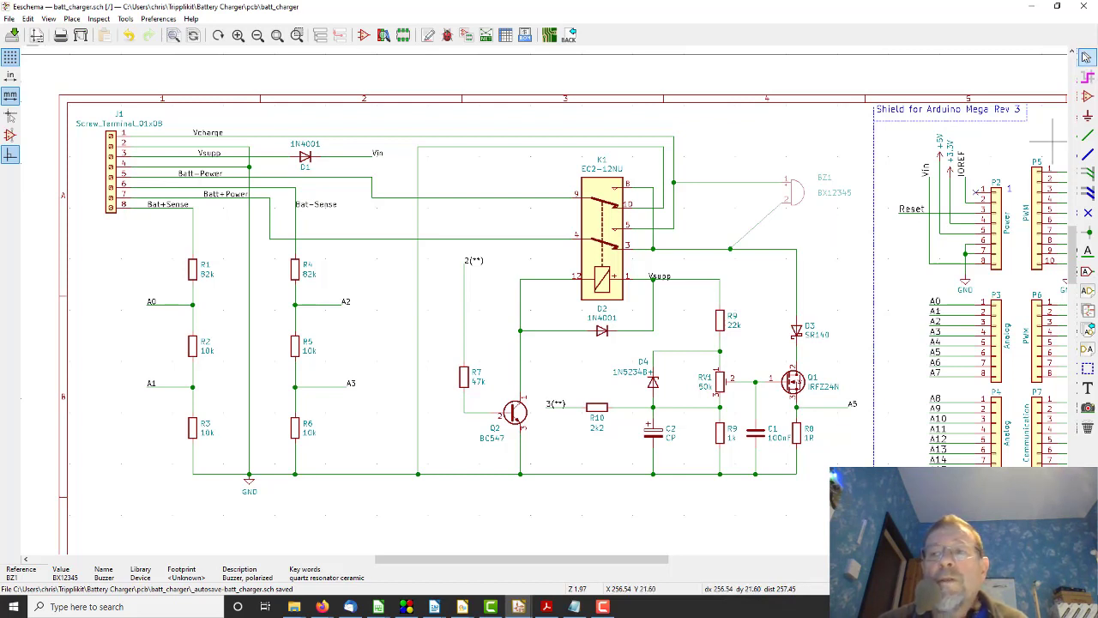
Delete buzzer BZ1 and the two wires that connected it to the Vcharge and K1 pin 3 lines
right_click(808, 196)
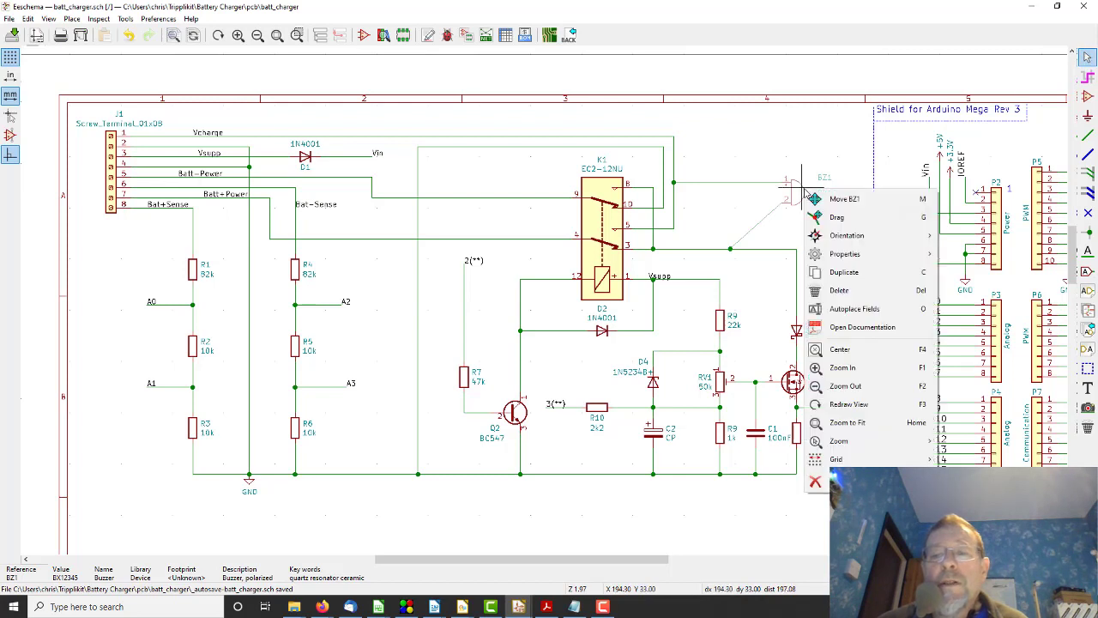
click(836, 292)
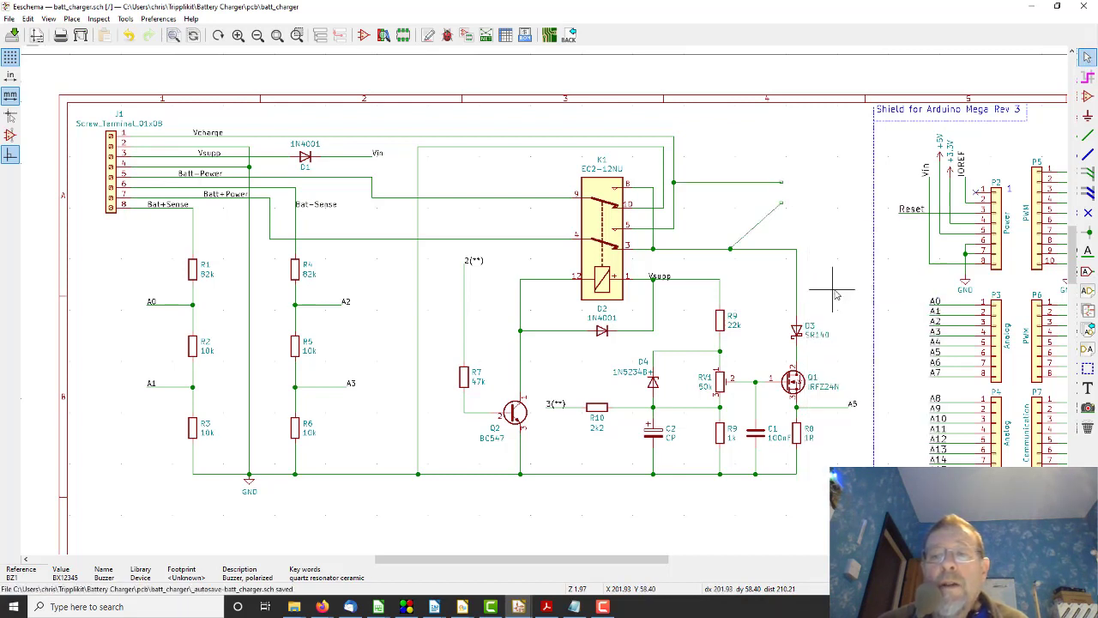
right_click(760, 221)
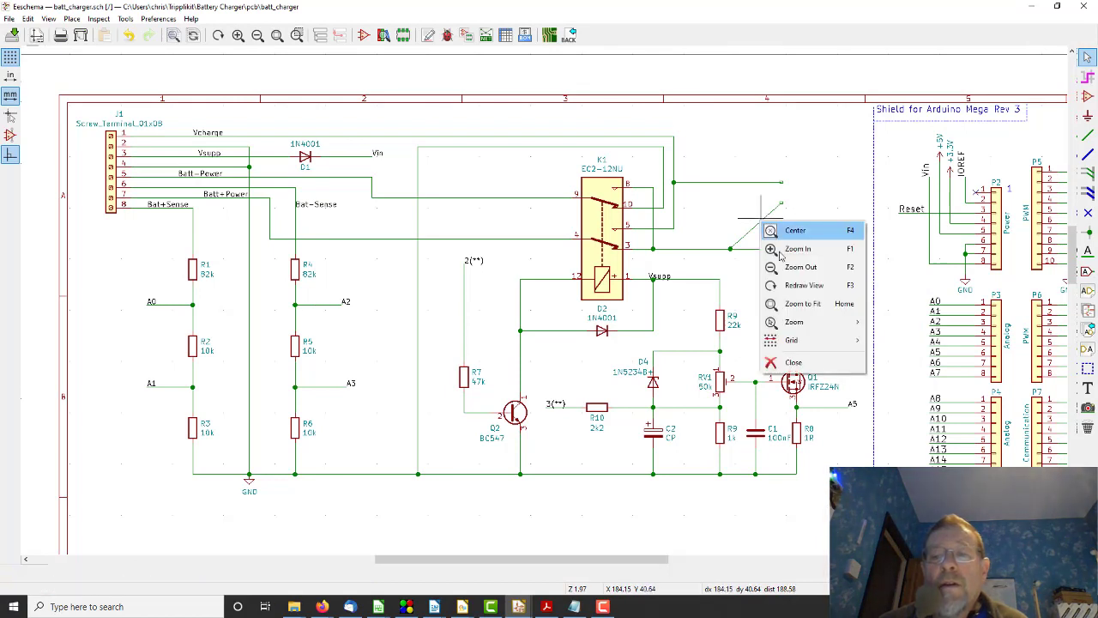
click(836, 167)
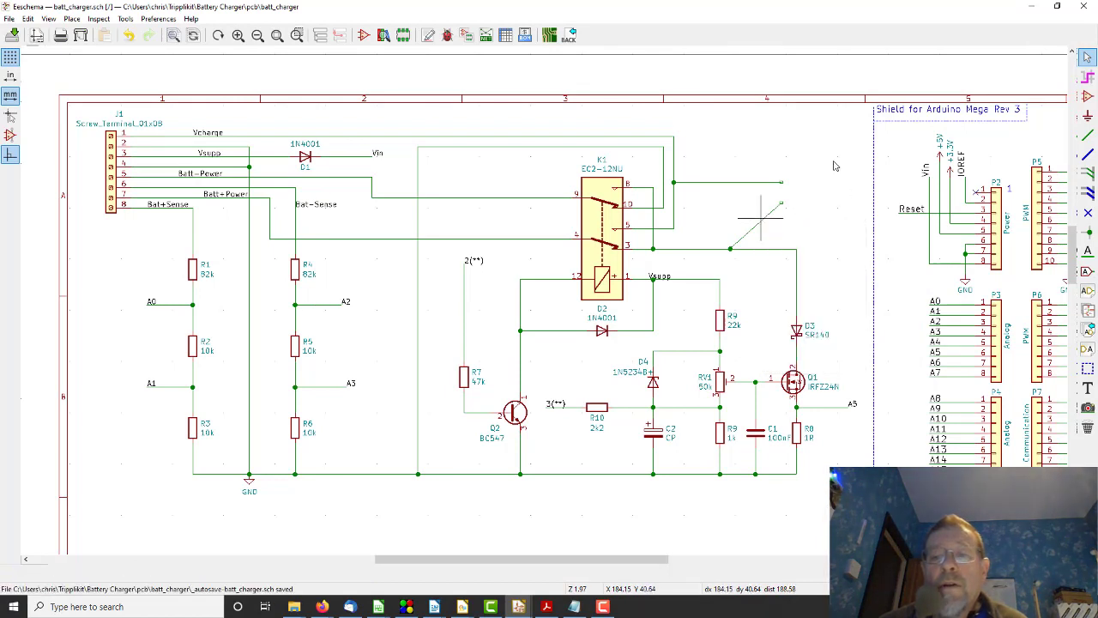
right_click(781, 206)
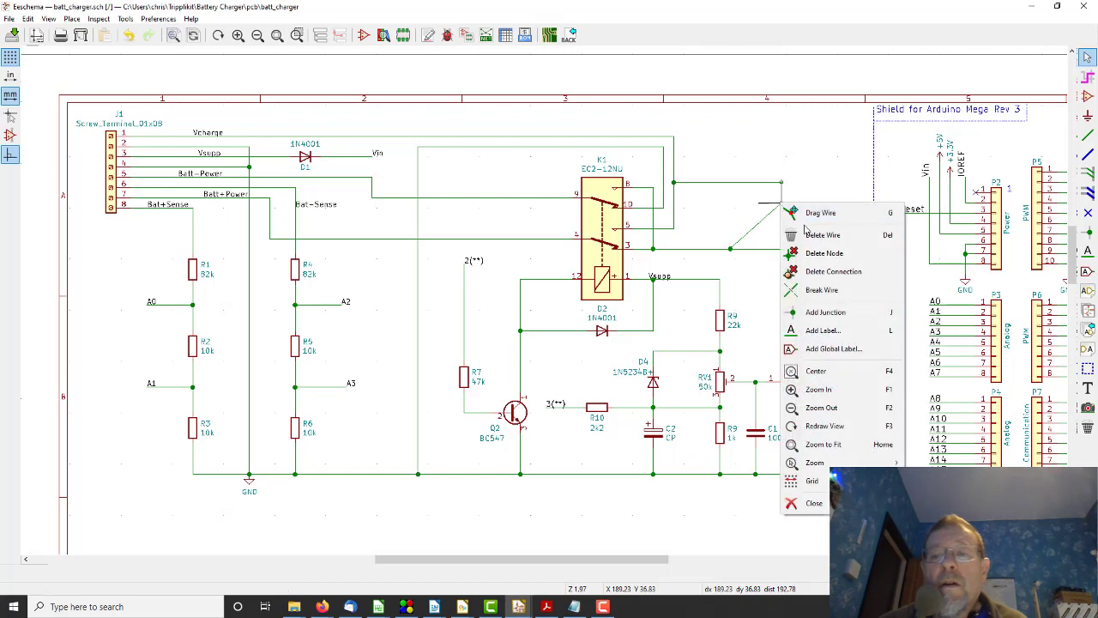
click(803, 228)
right_click(782, 183)
click(808, 194)
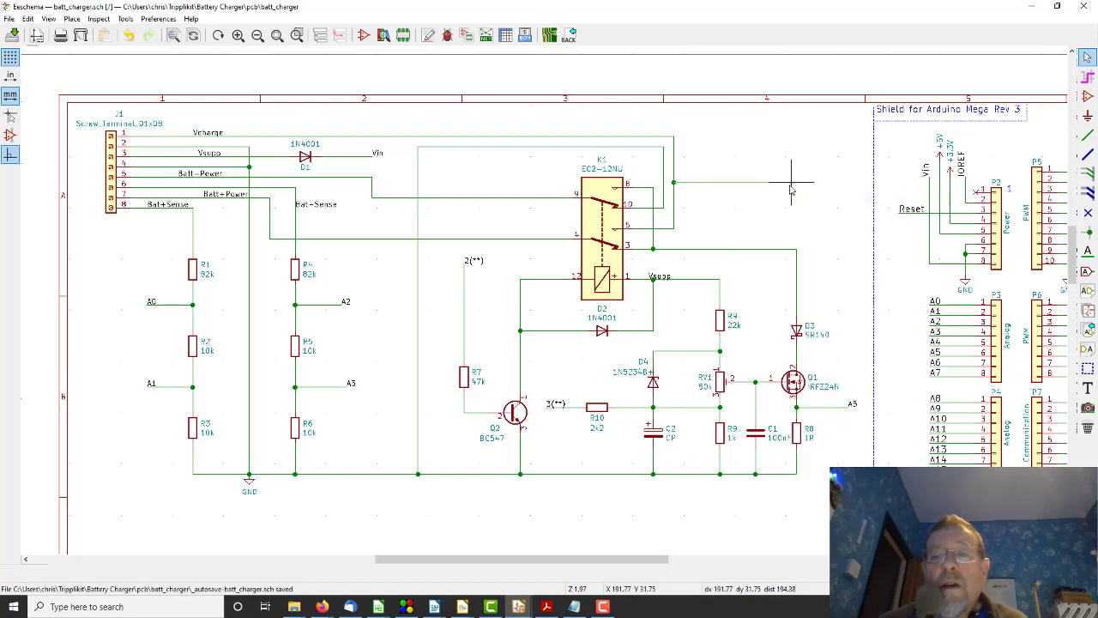
right_click(782, 185)
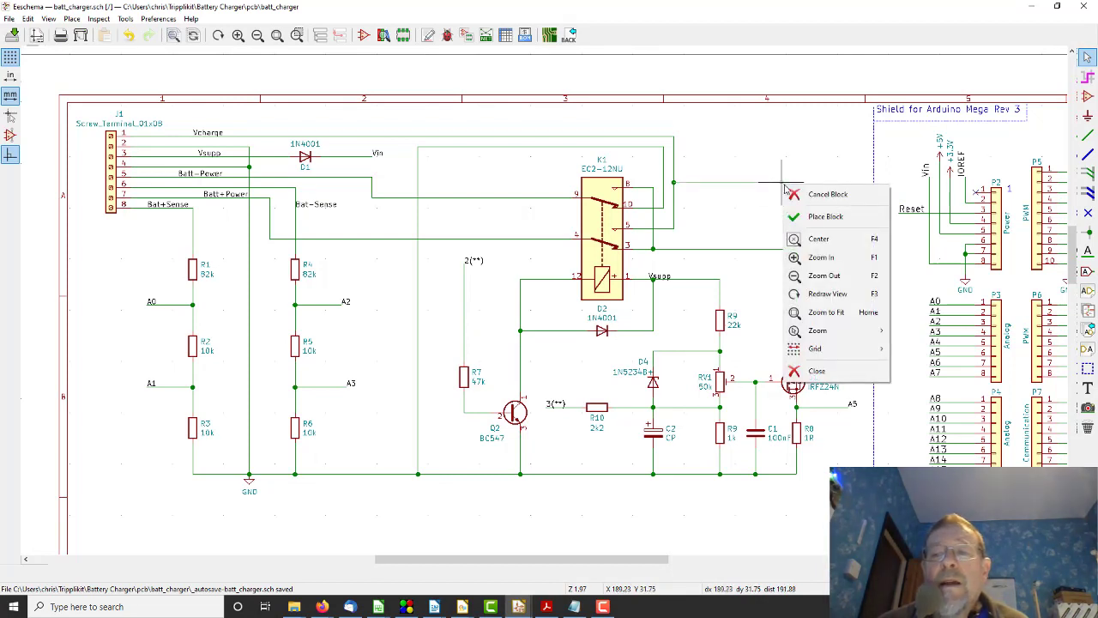
click(763, 203)
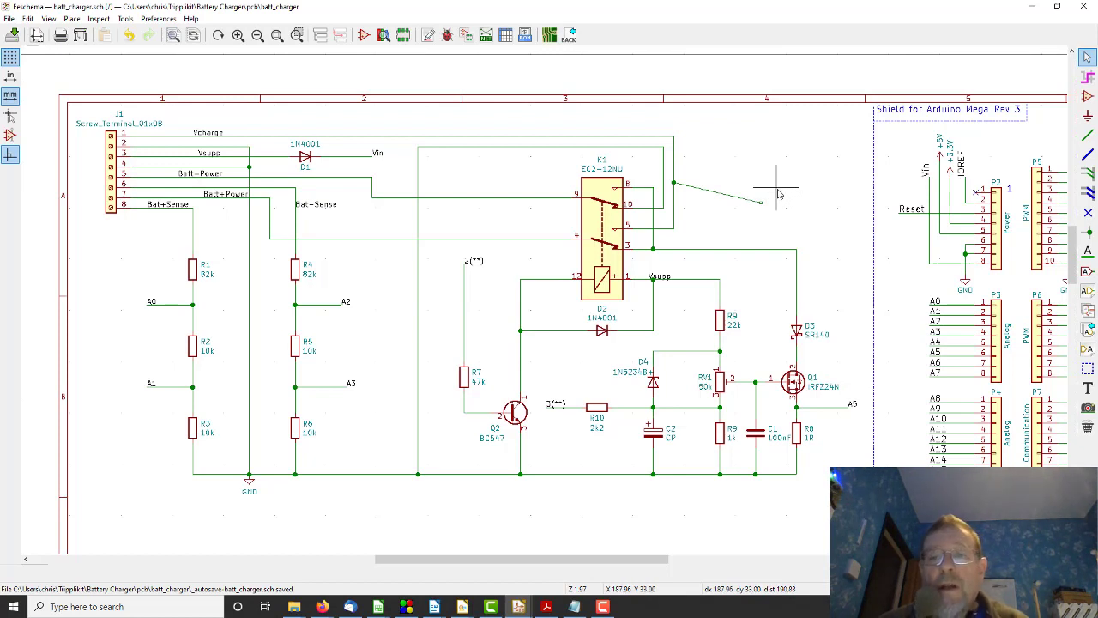
right_click(762, 204)
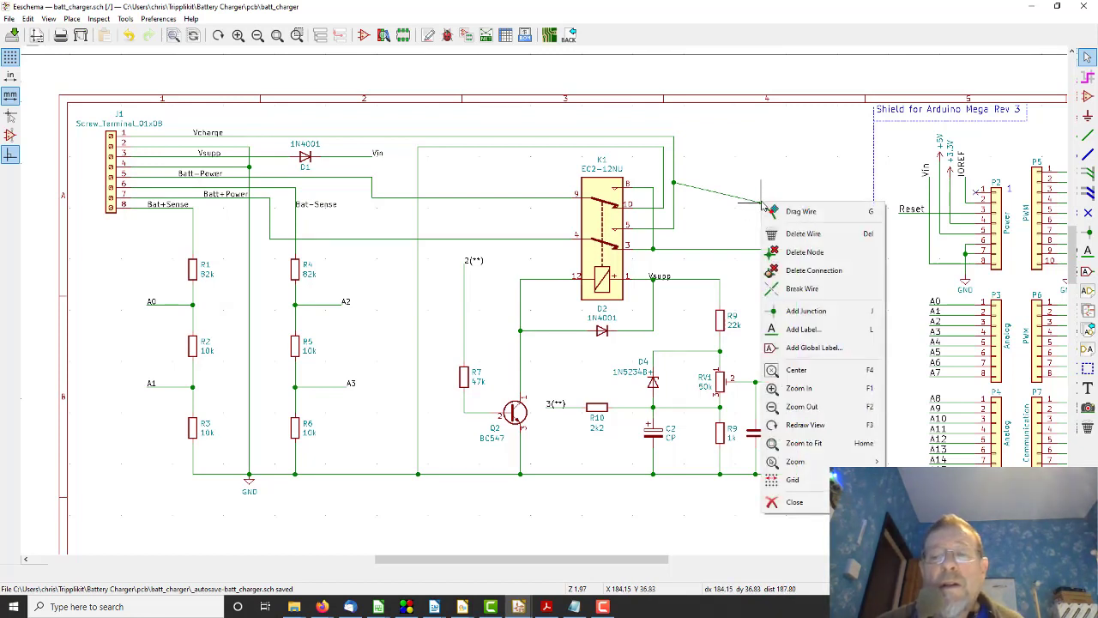
click(803, 233)
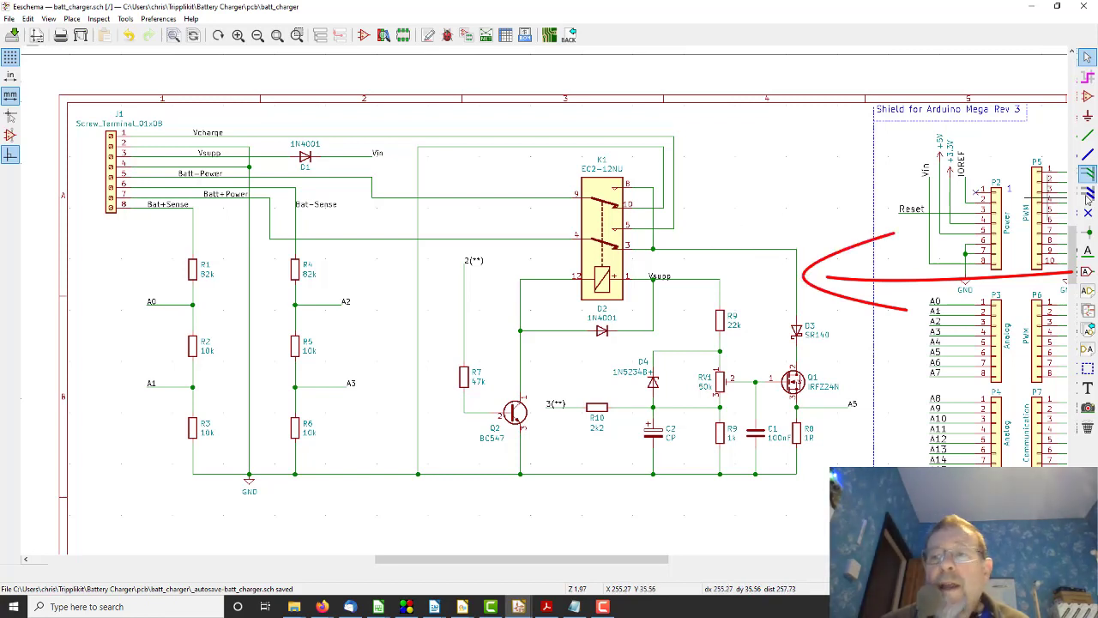
Add an A0 label on the horizontal wire running from K1 pin 3 towards diode D3
right_click(735, 253)
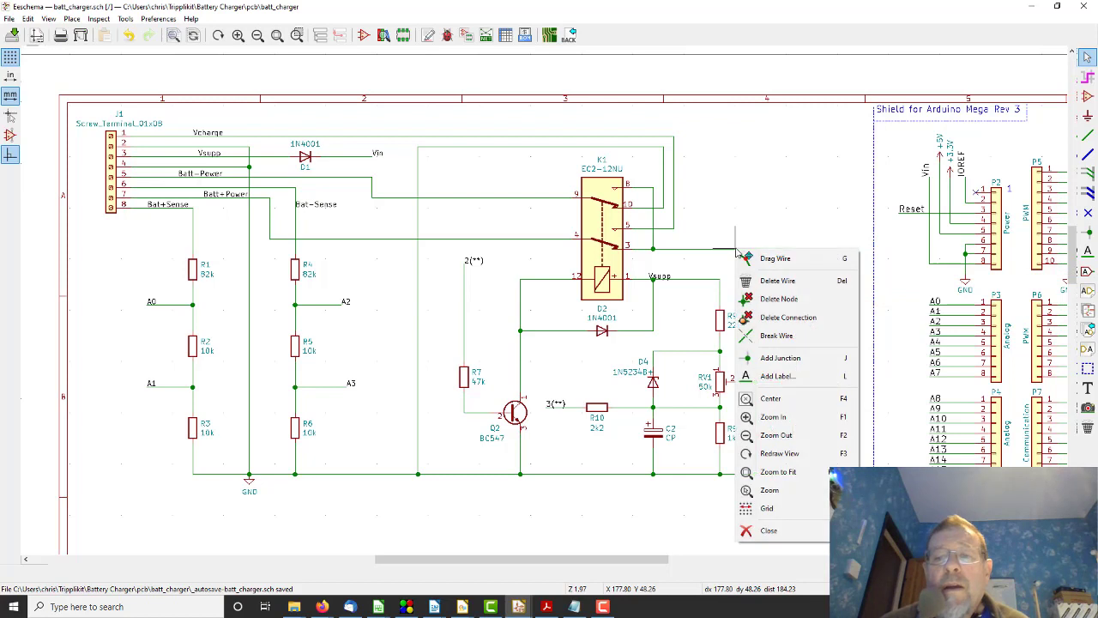
click(791, 378)
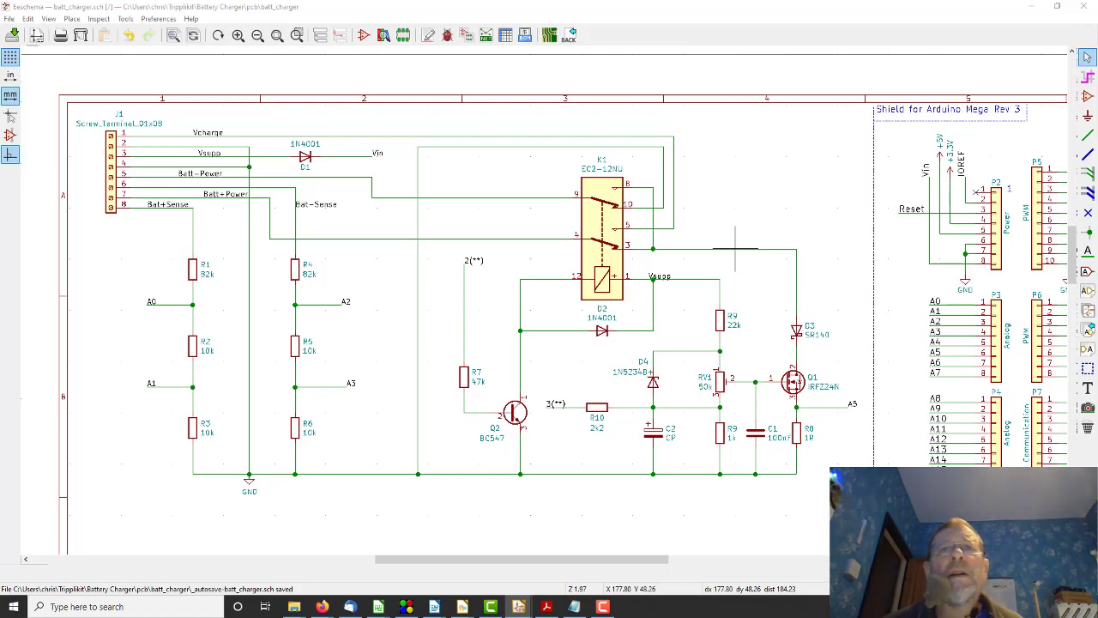
key(Return)
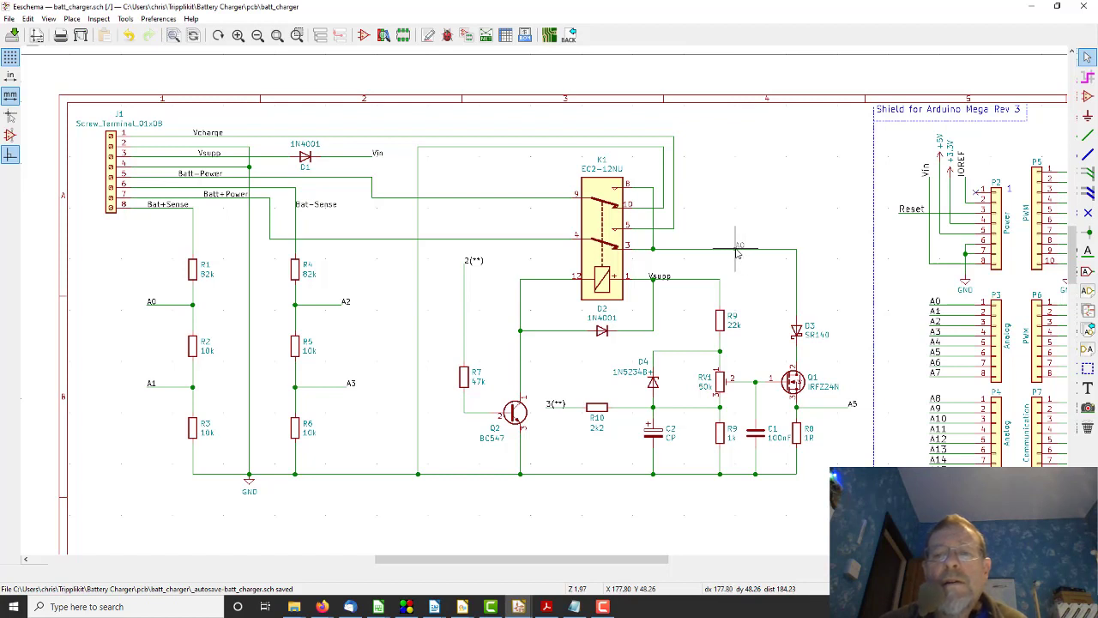
click(736, 251)
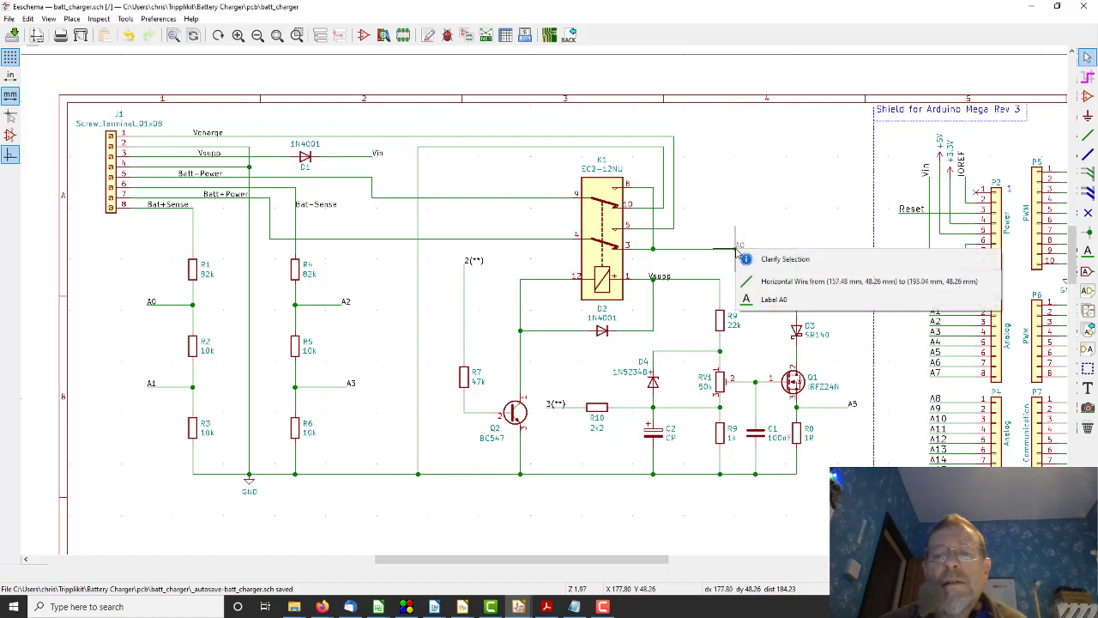
Move the A0 label along the K1 pin 3 wire to the corner above diode D3, and delete it
click(772, 300)
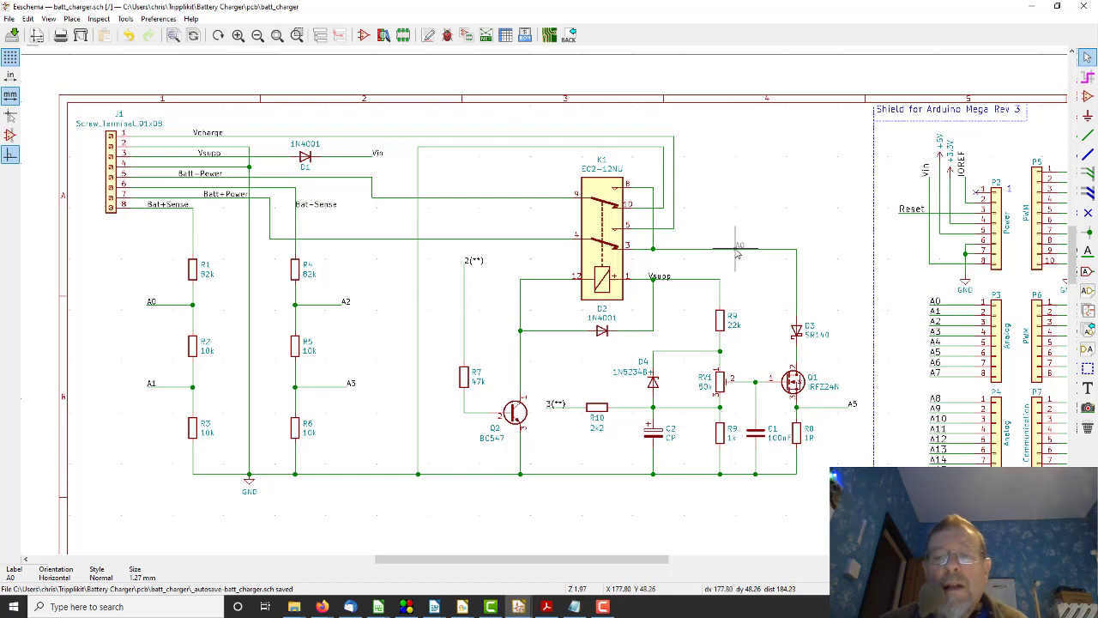
click(736, 250)
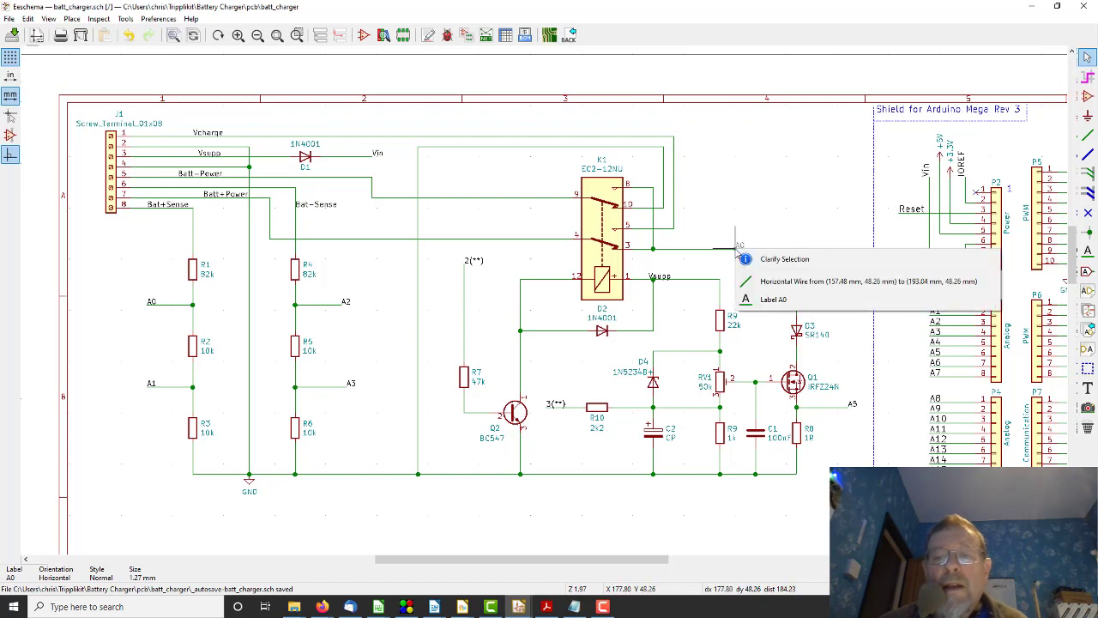
click(773, 300)
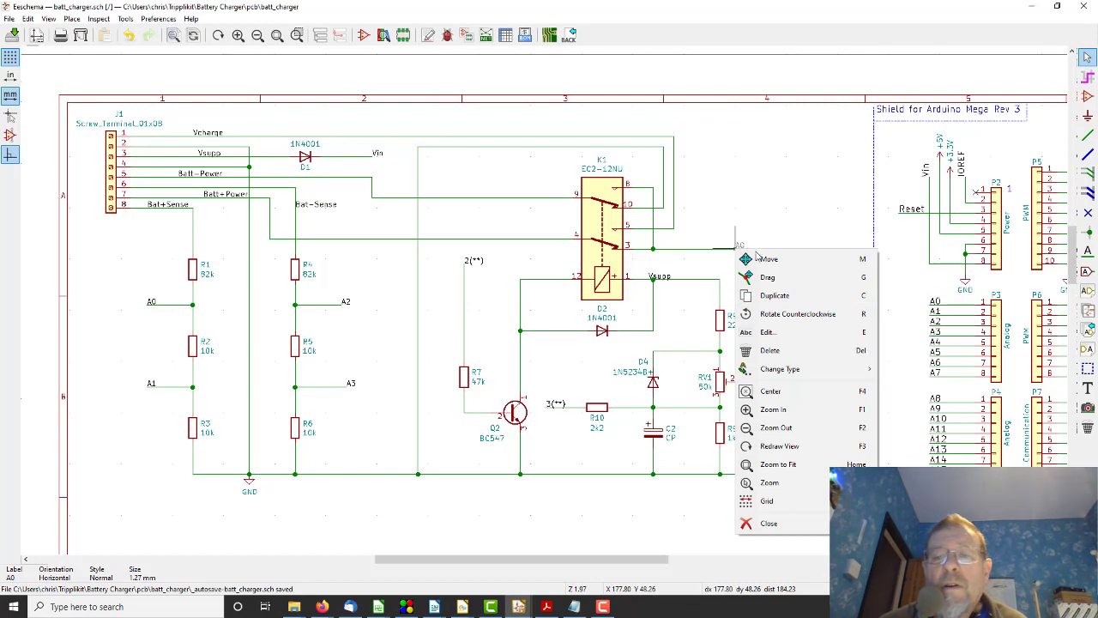
click(759, 258)
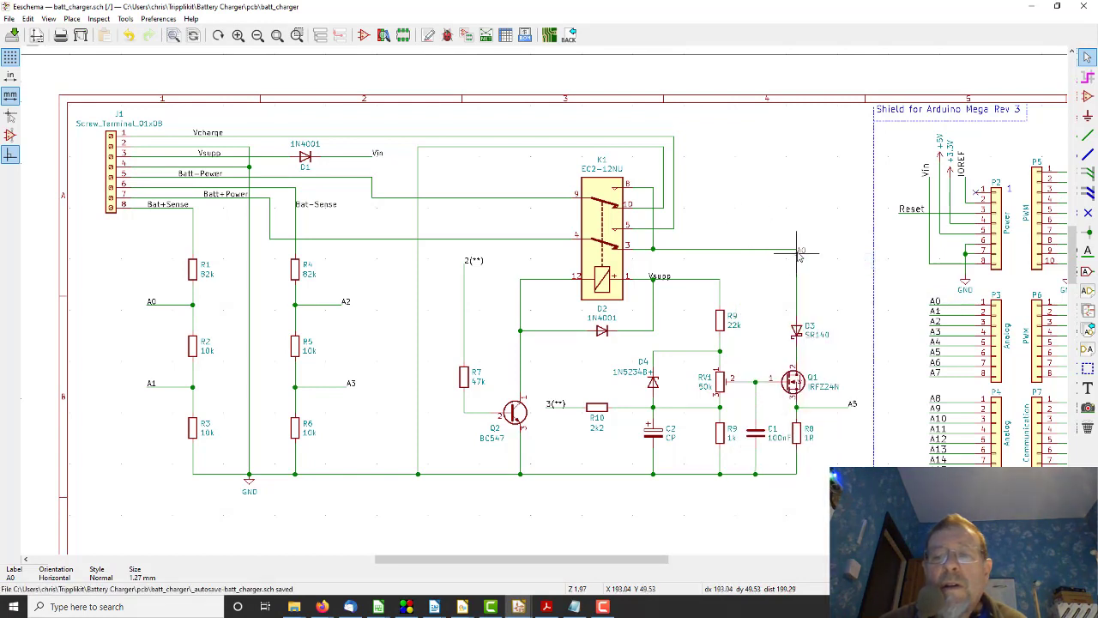
click(798, 250)
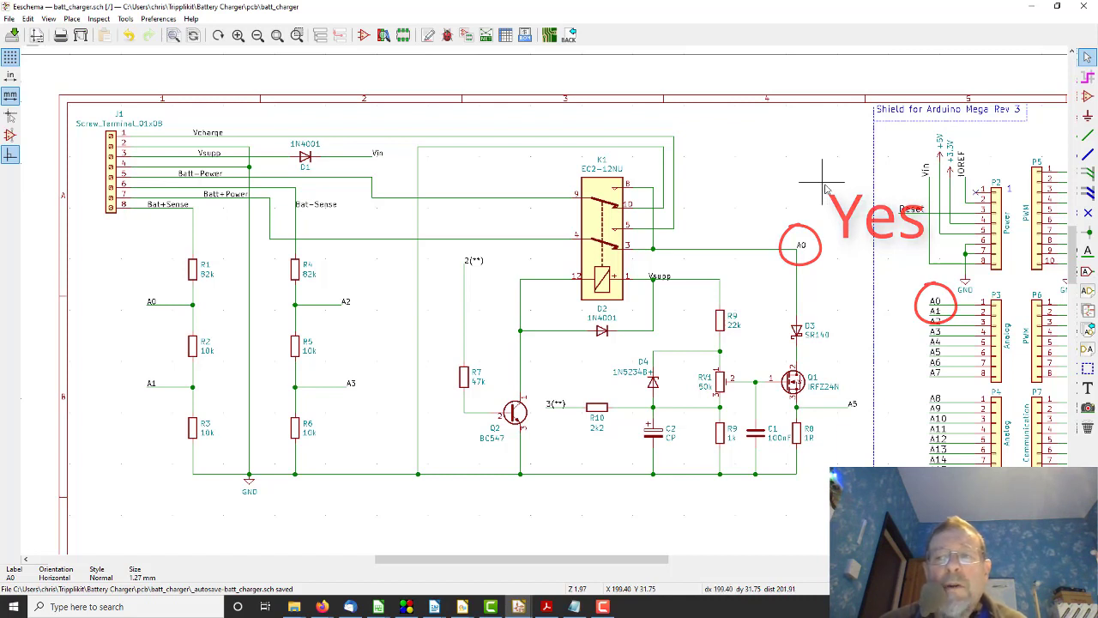
right_click(802, 247)
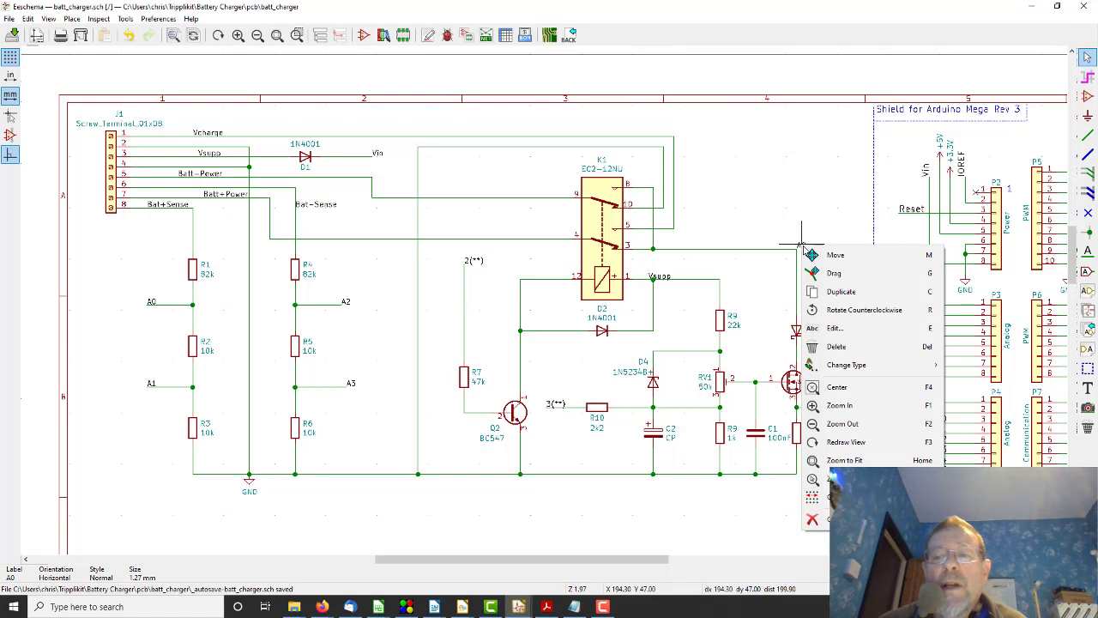
click(836, 346)
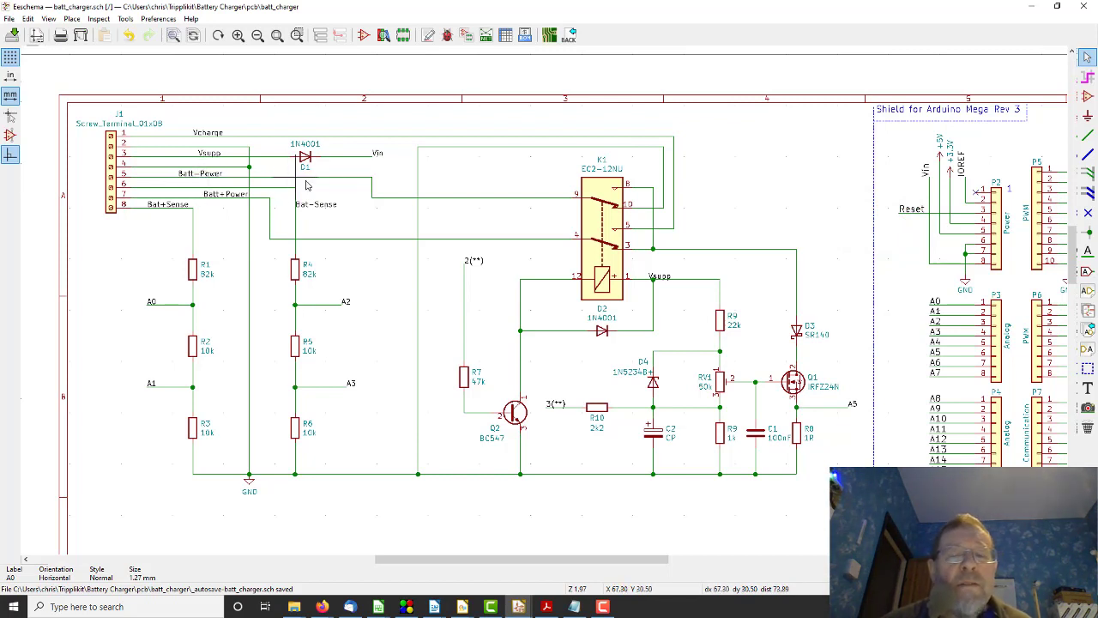
Add an A0 label on the Batt-Power wire leading to K1 pin 9, and shift it slightly along the wire towards the relay
right_click(480, 200)
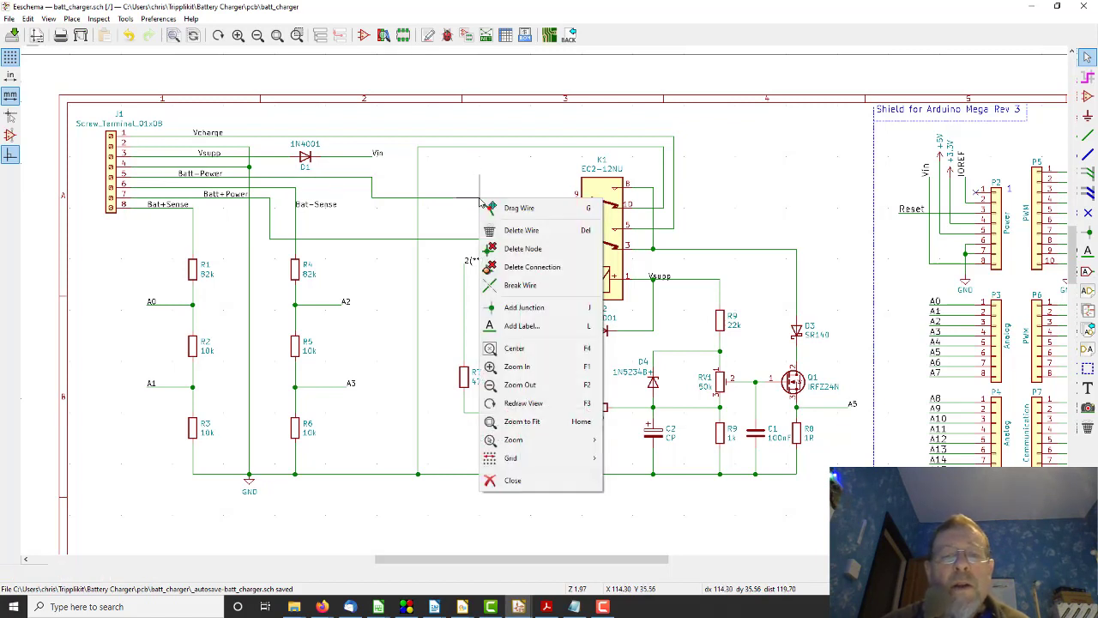
click(521, 326)
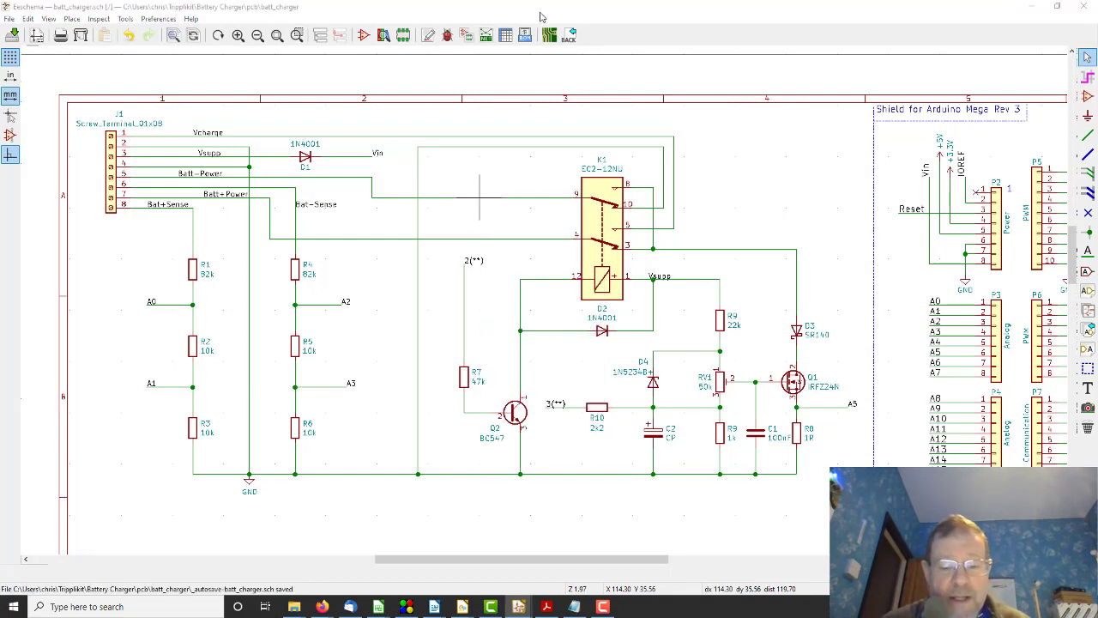
key(Return)
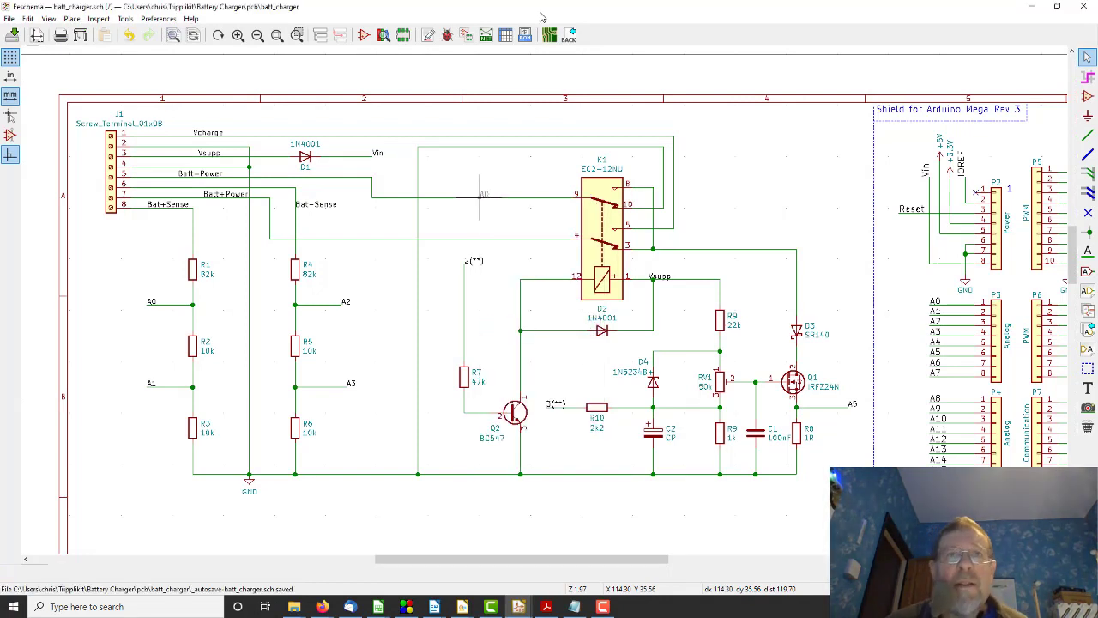
click(483, 198)
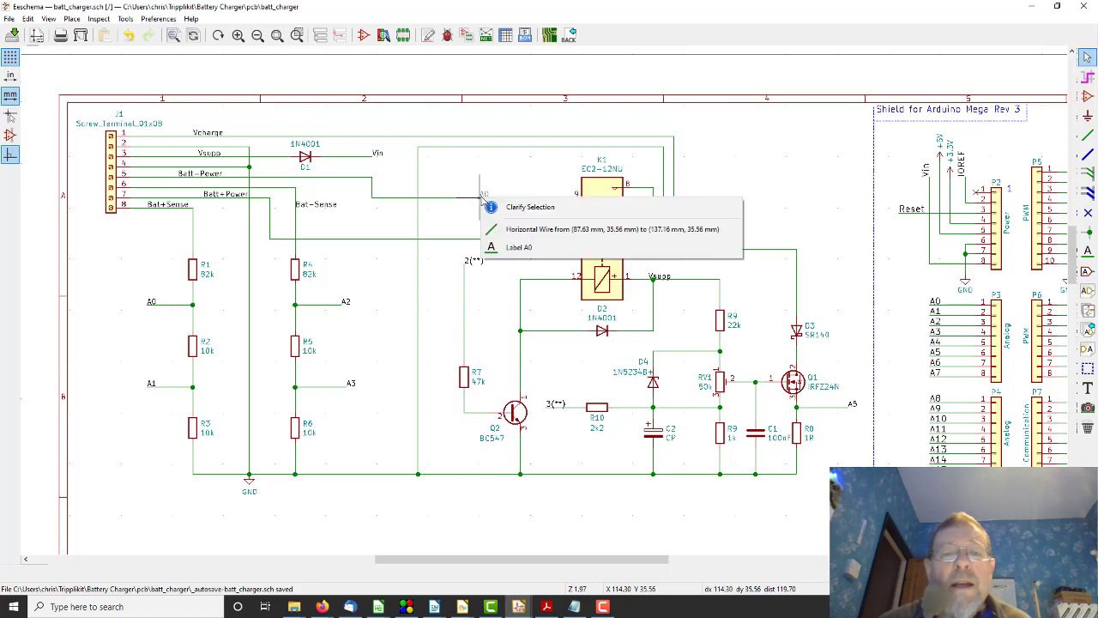
click(518, 248)
right_click(484, 198)
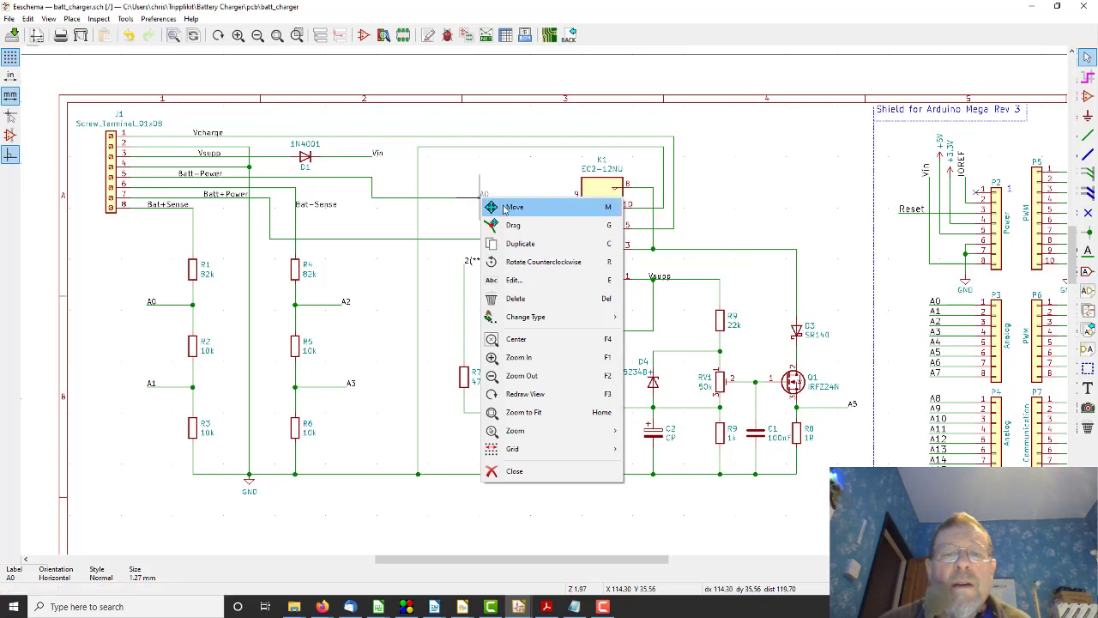
click(513, 206)
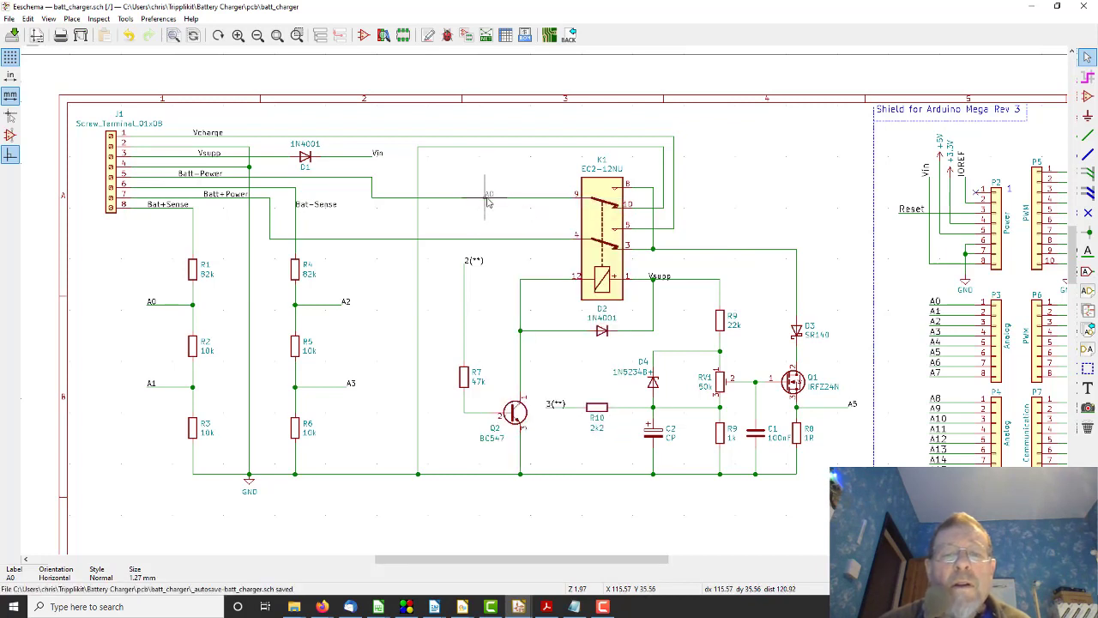
click(487, 199)
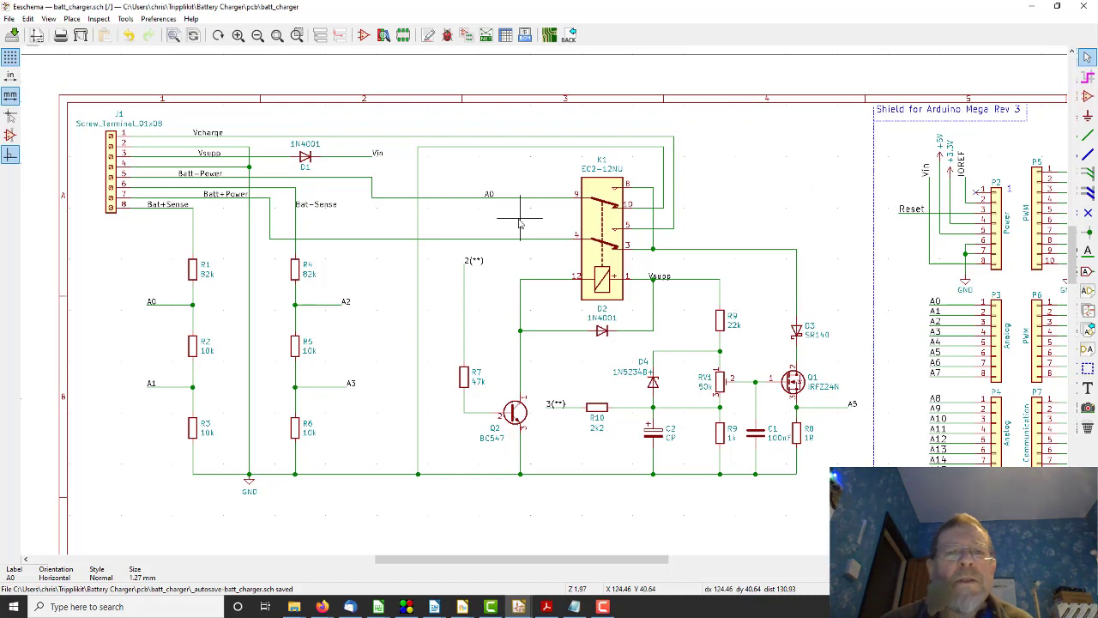
Run the electrical rules check on the schematic and move its report window clear of the resistors
click(447, 37)
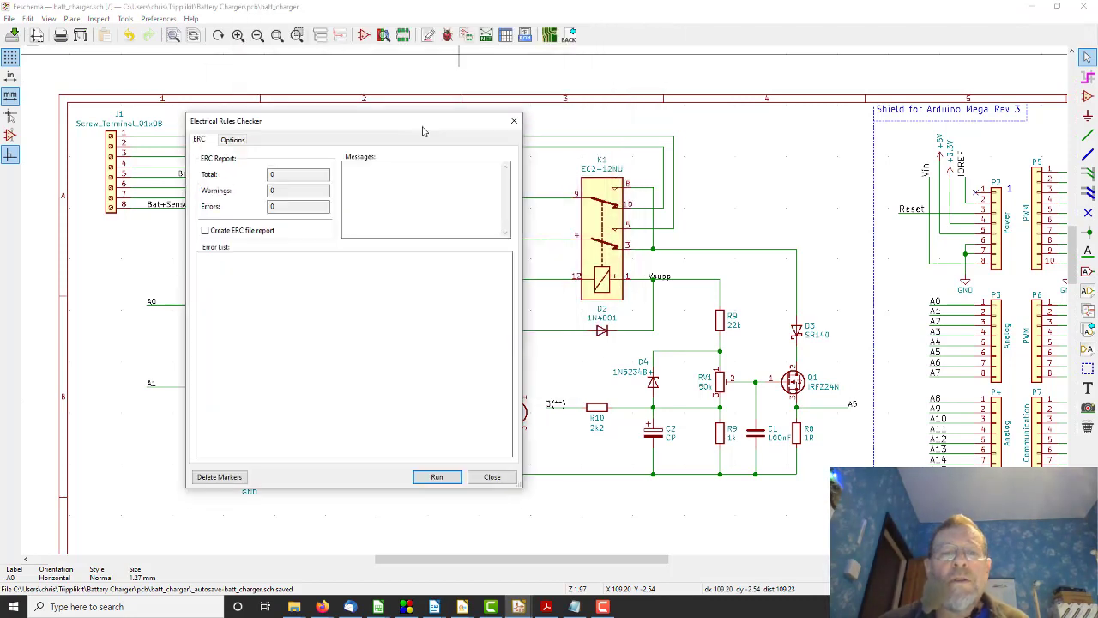
click(437, 495)
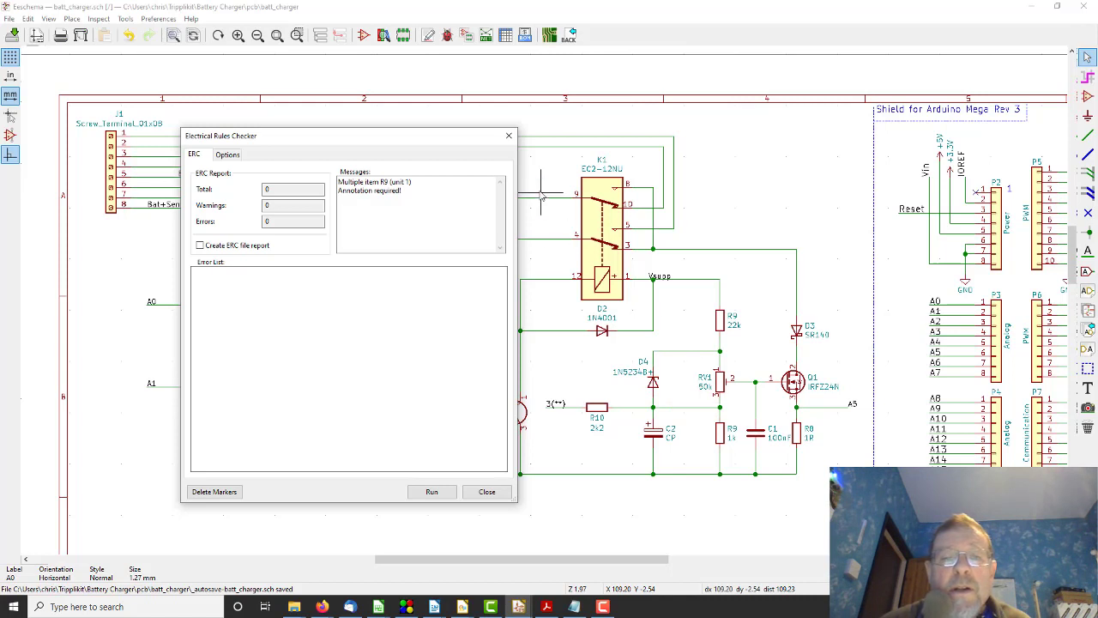
drag(436, 142, 330, 134)
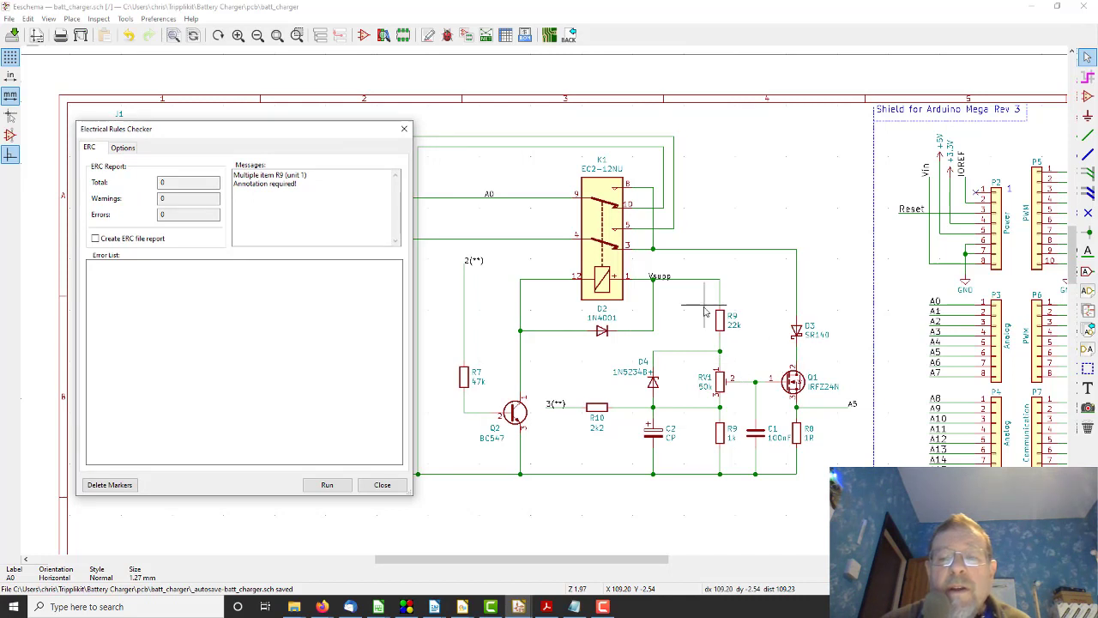
Change the reference of the 22k resistor above RV1 to R11
right_click(736, 317)
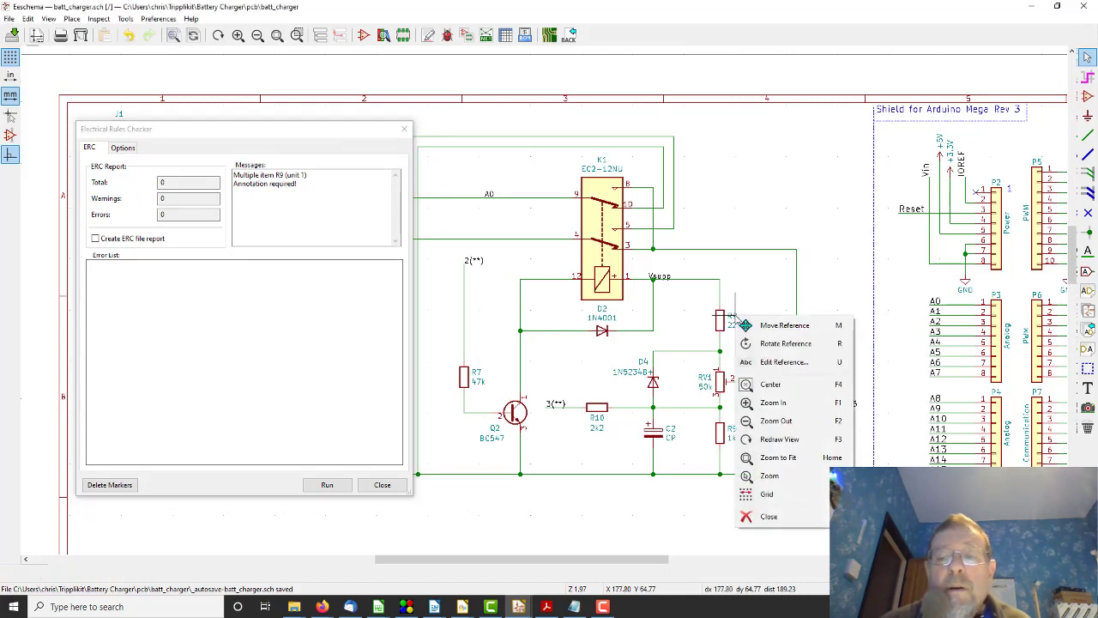
click(784, 361)
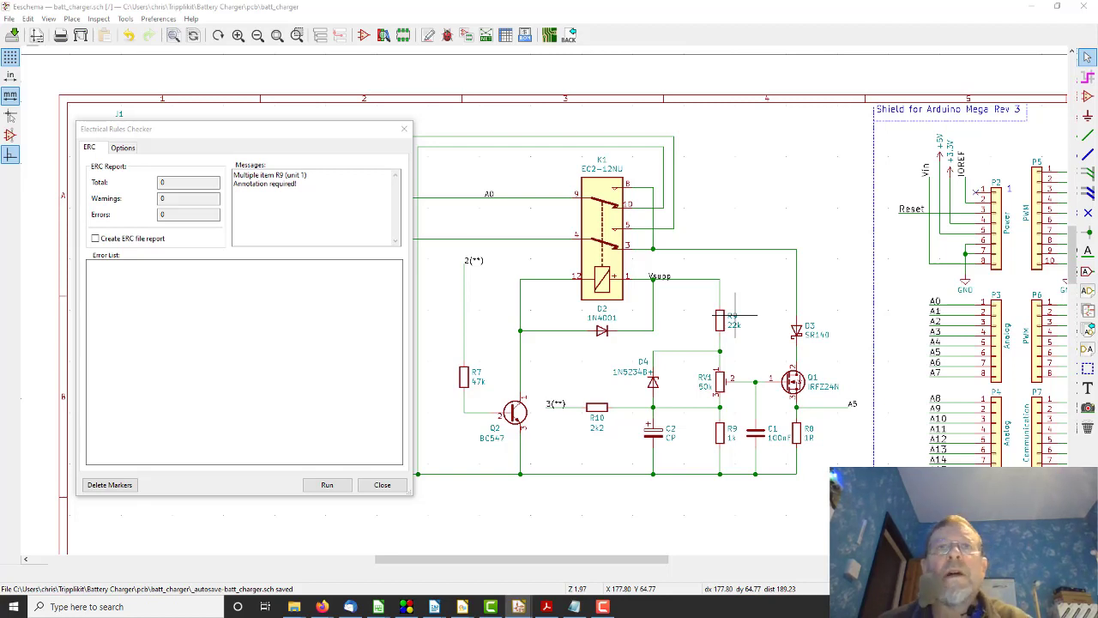
text(R11)
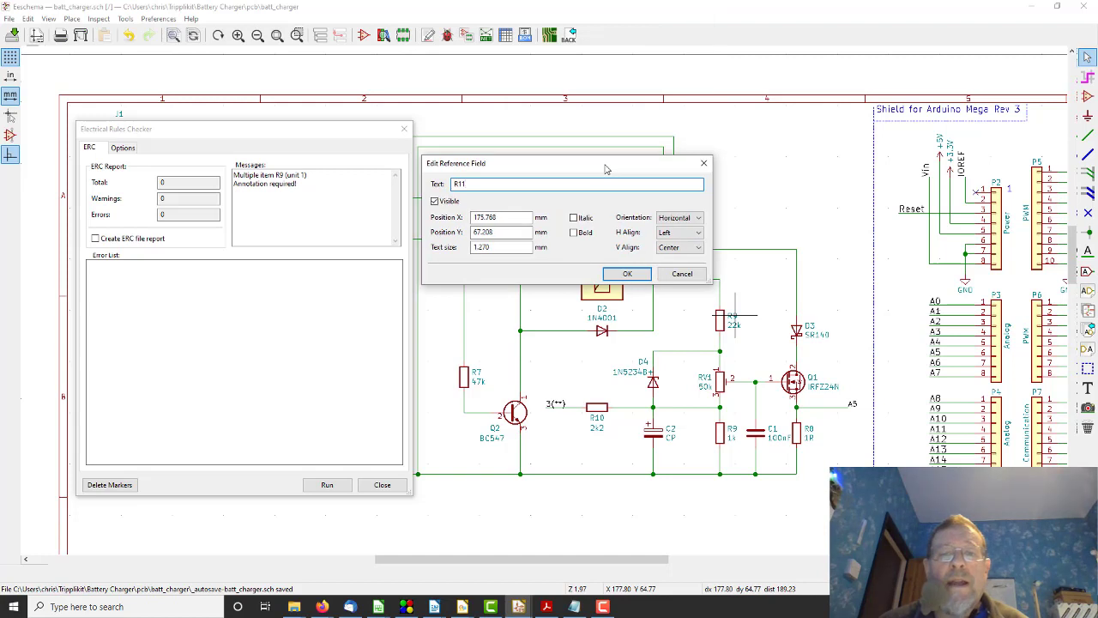
click(627, 274)
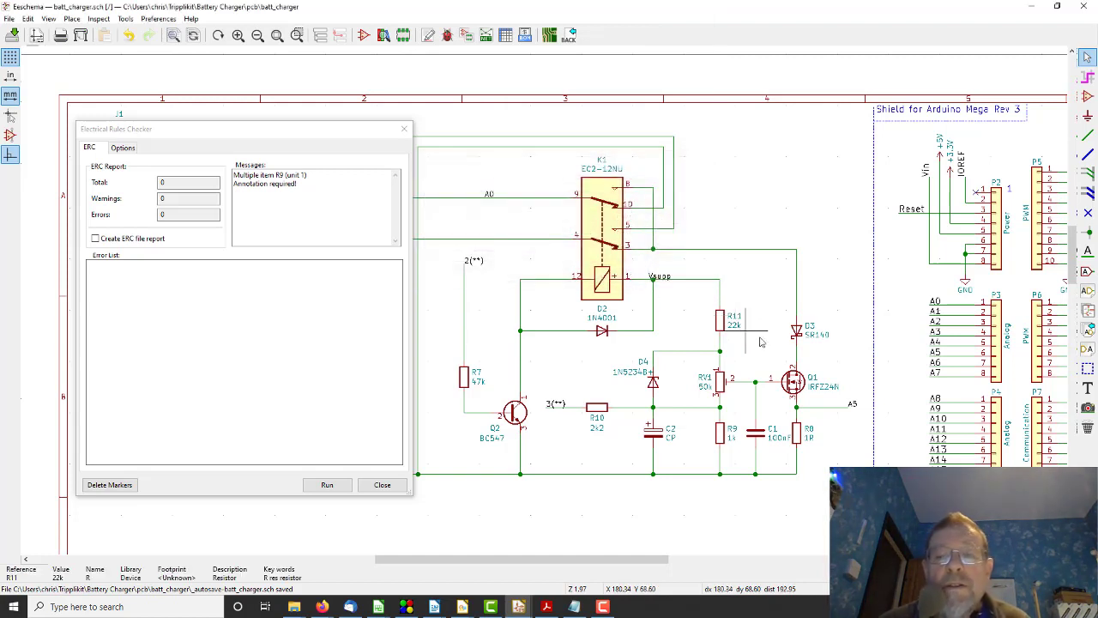
Rerun the electrical rules check and read through the list of reported pin warnings
click(327, 484)
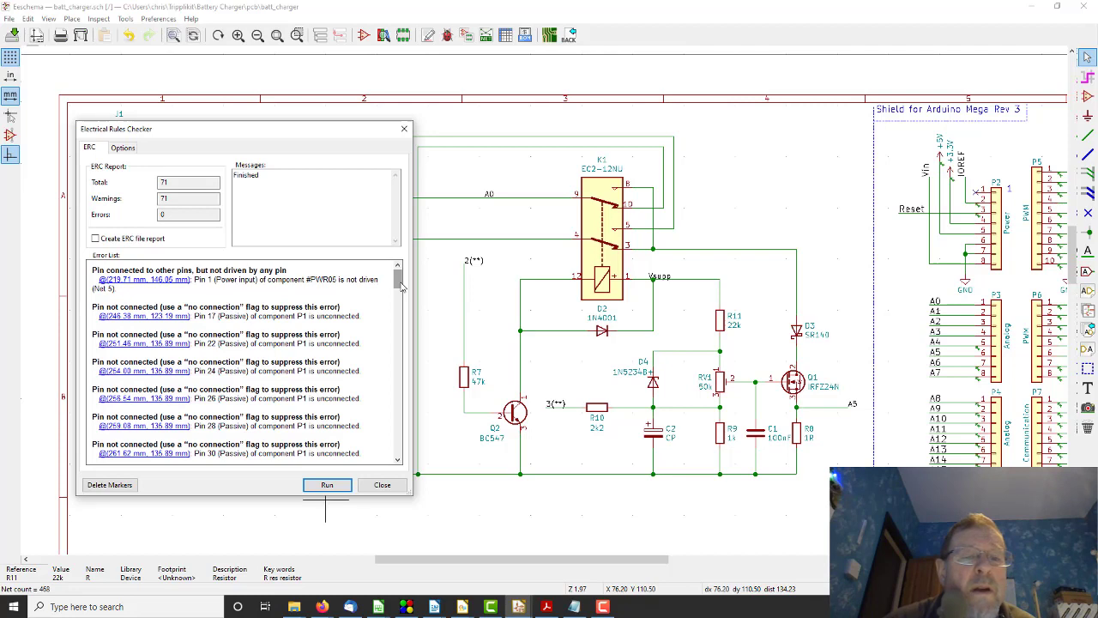
drag(399, 285, 400, 290)
scroll(289, 367, down, 2)
scroll(290, 369, down, 5)
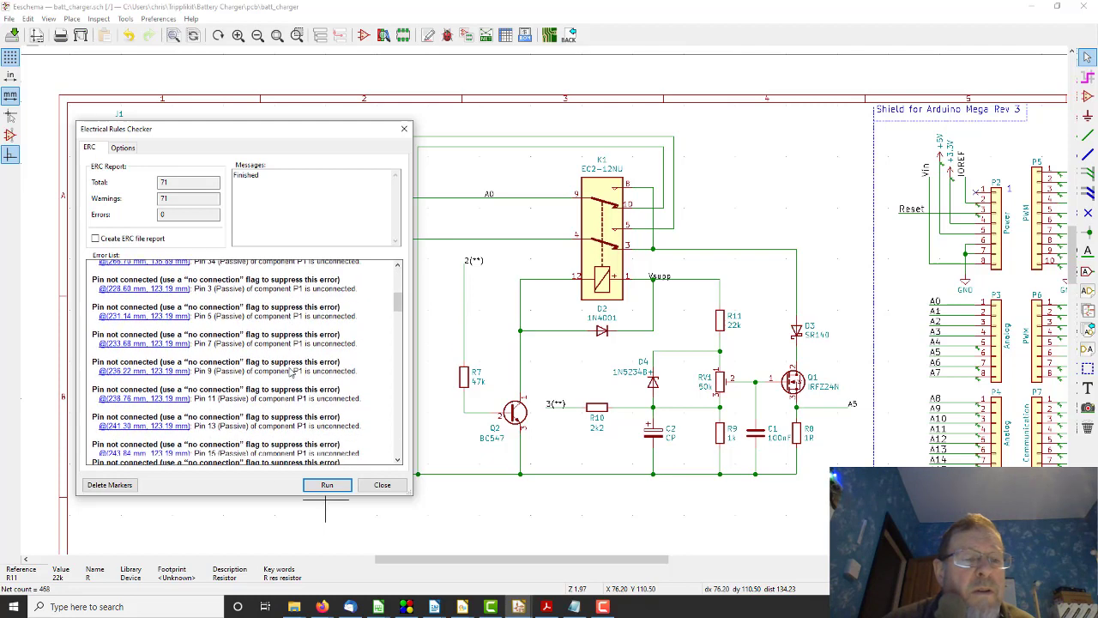
scroll(290, 371, down, 5)
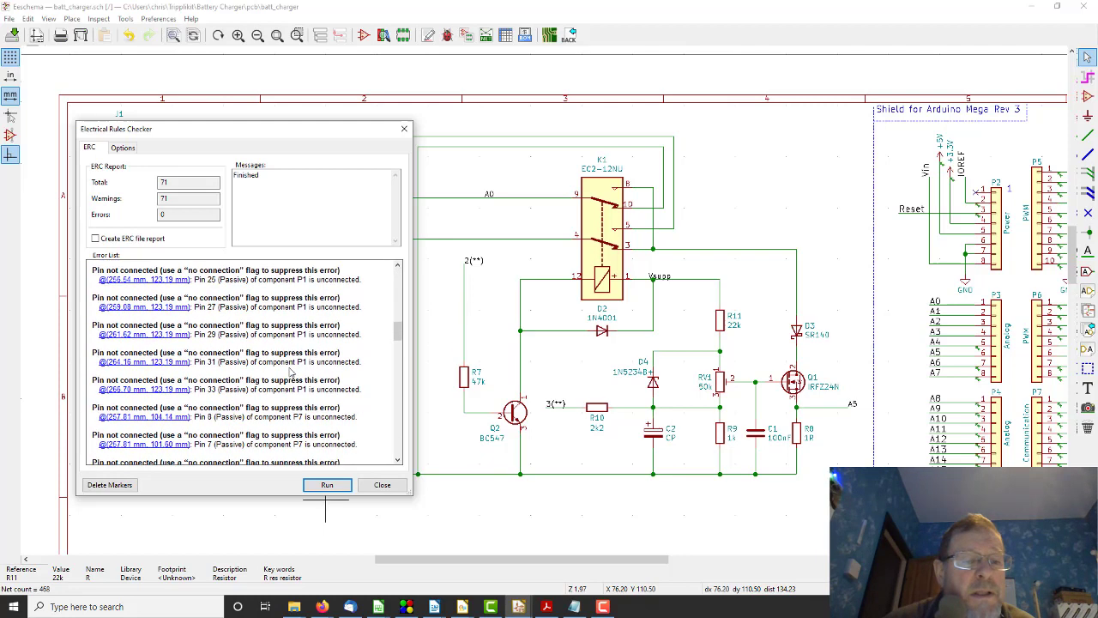
scroll(291, 371, down, 1)
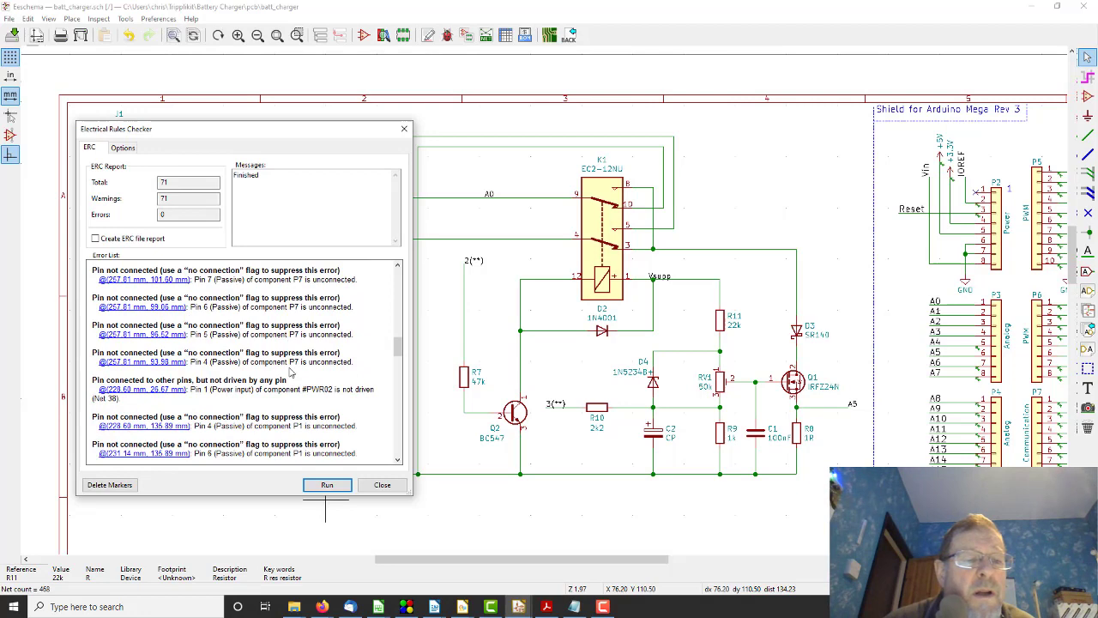
scroll(290, 370, down, 10)
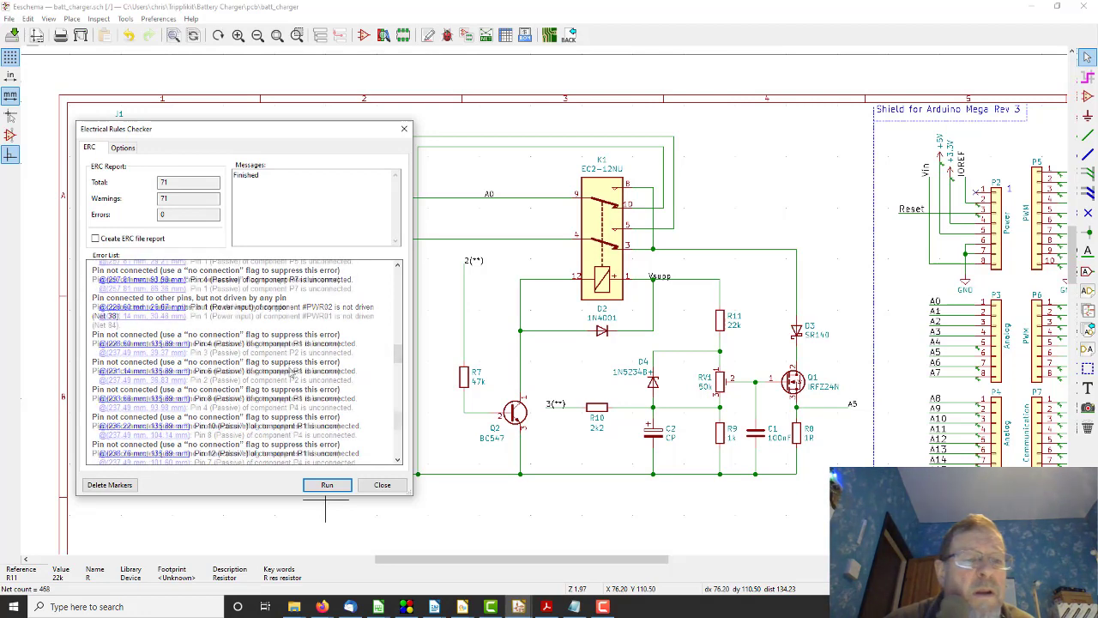
scroll(288, 367, down, 7)
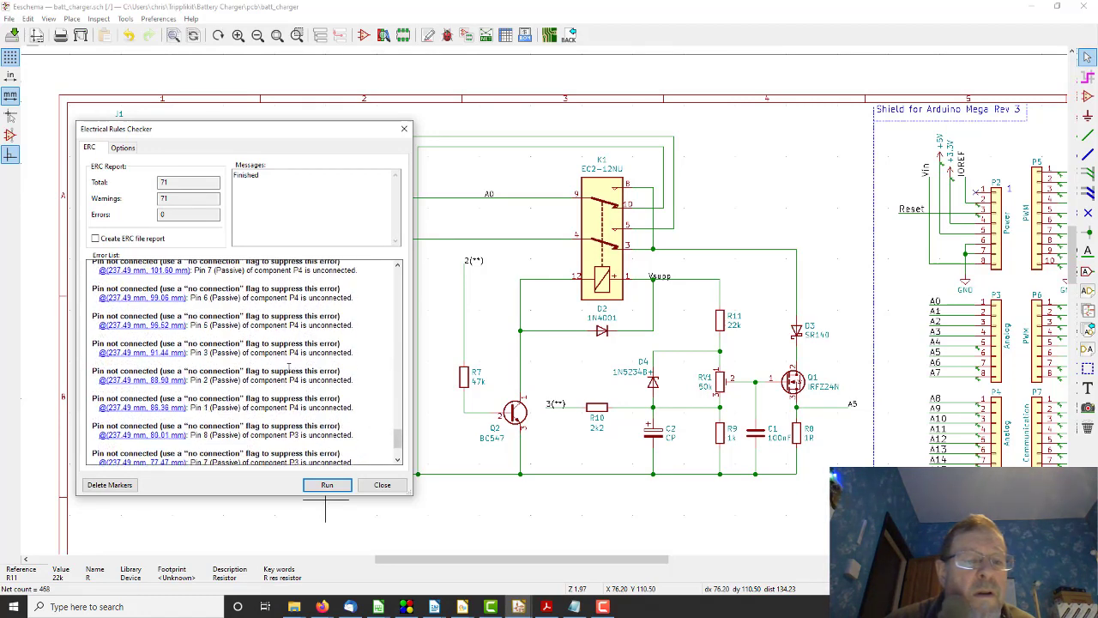
scroll(289, 367, down, 1)
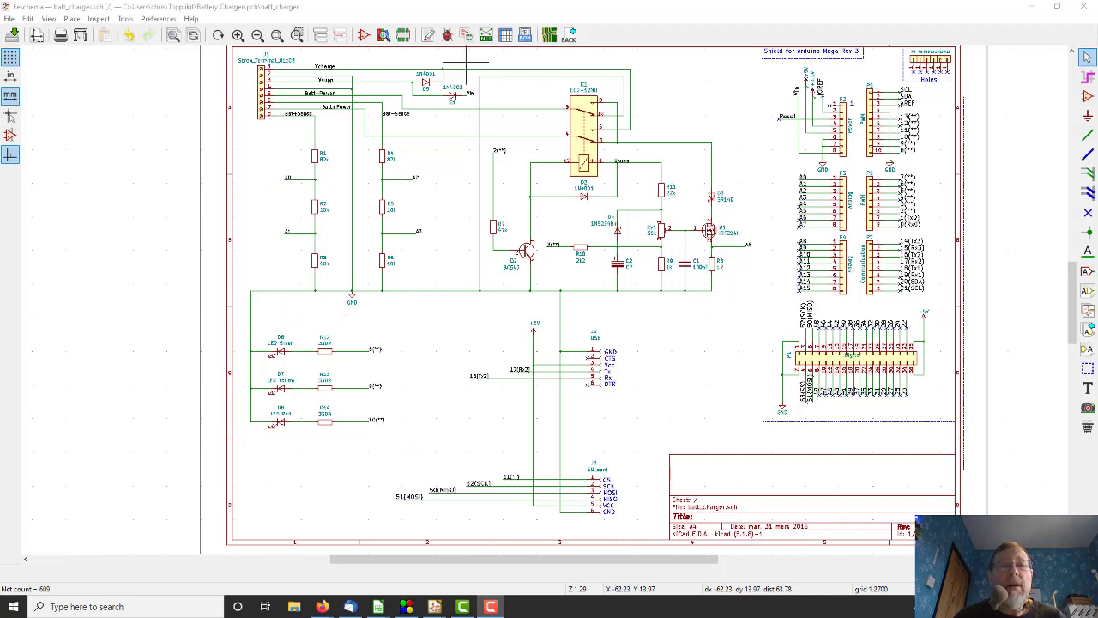
Run the electrical rules check on the completed schematic, review the remaining warnings, and close the report
click(447, 35)
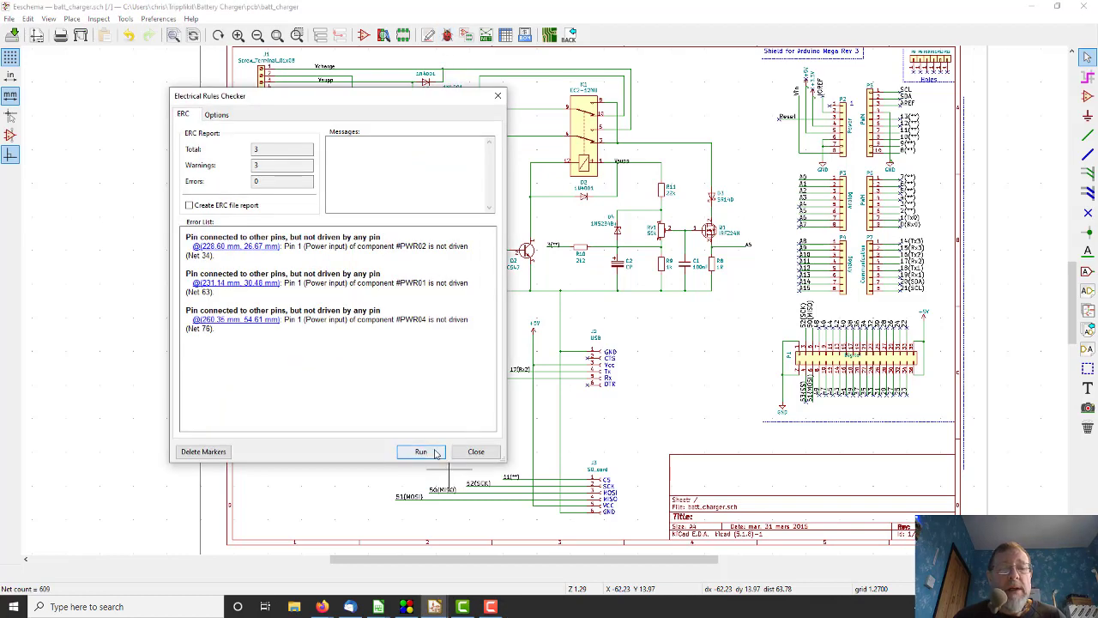
click(431, 454)
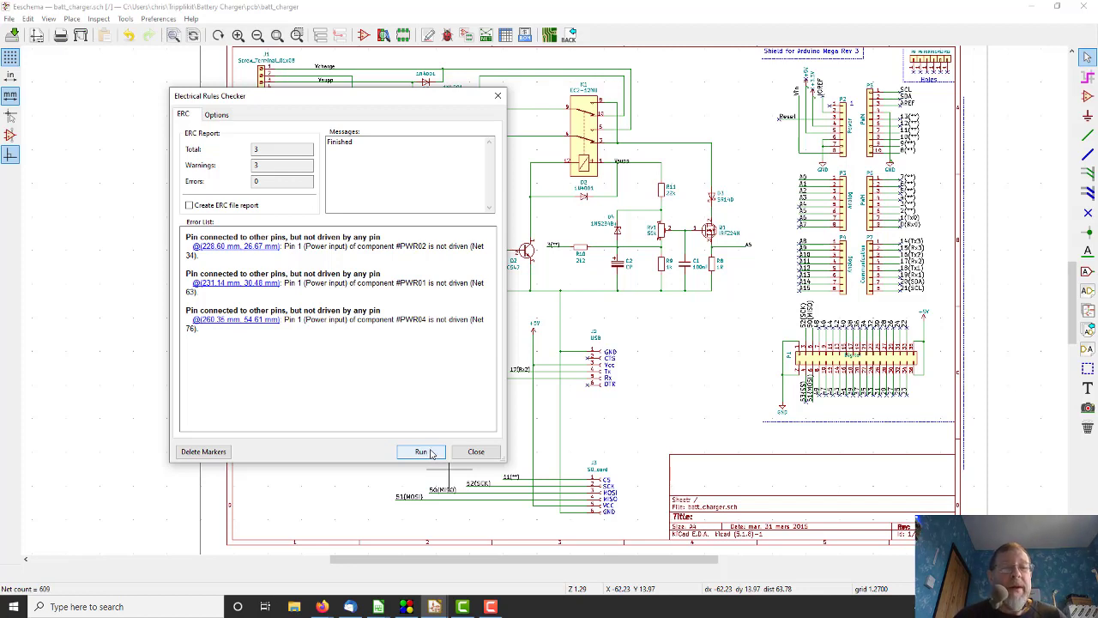
click(431, 452)
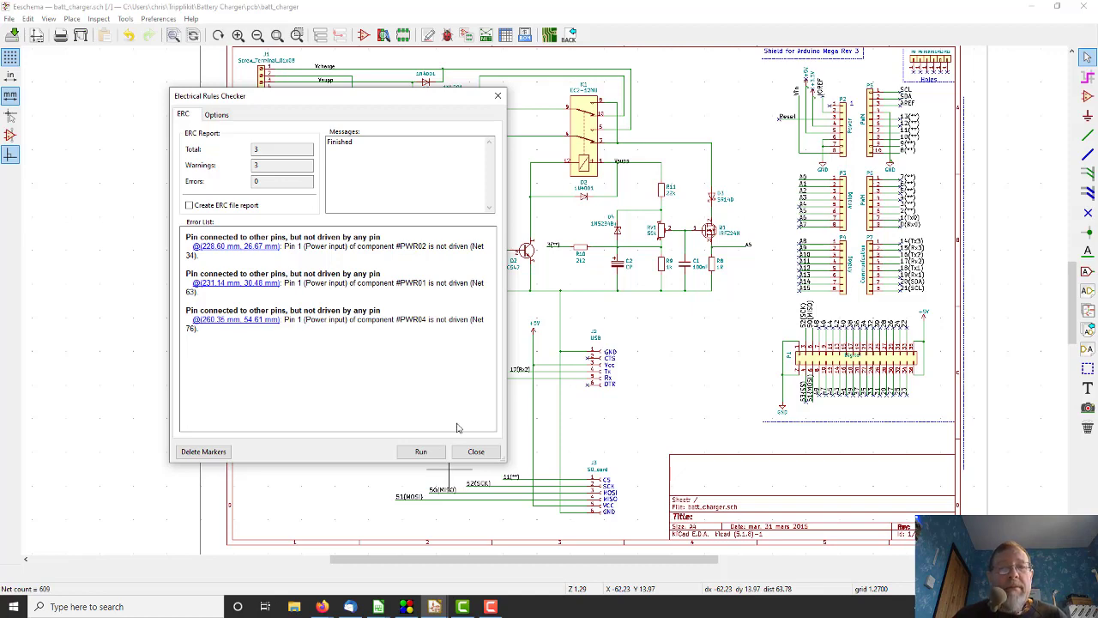
click(477, 452)
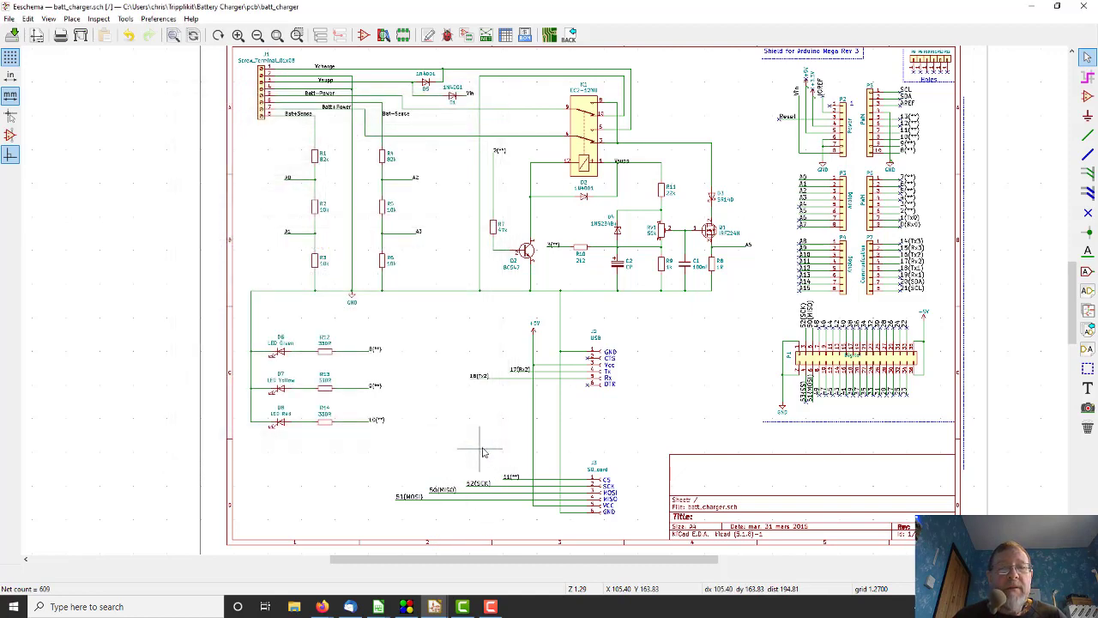